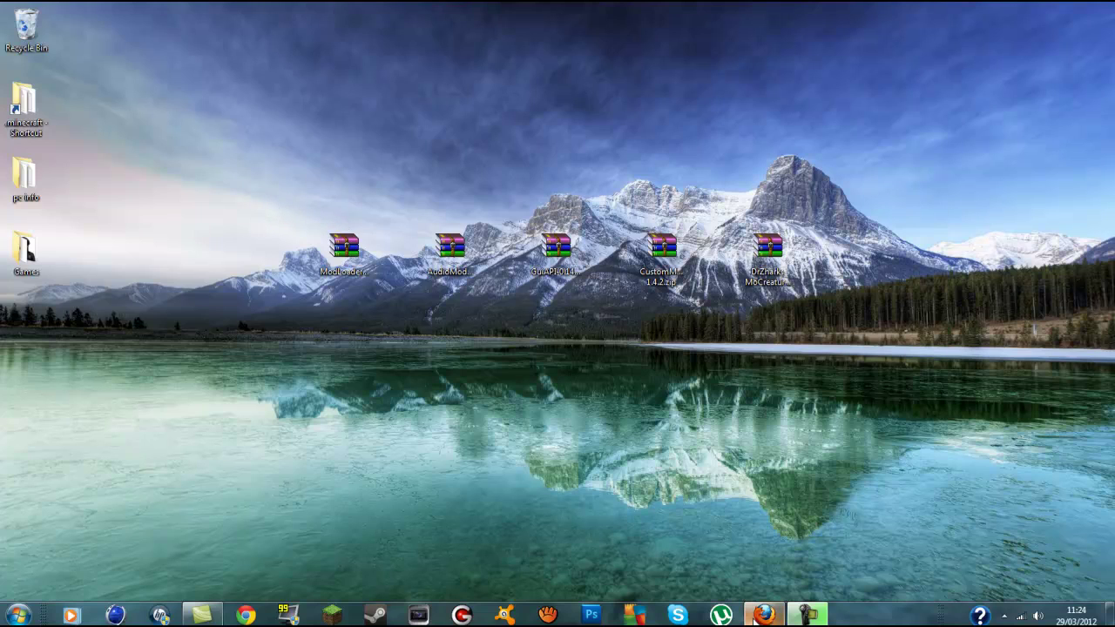
Review the Mo'Creatures v3.4.0 forum thread in Firefox for the mod download and other required files, then return to the desktop.
click(762, 615)
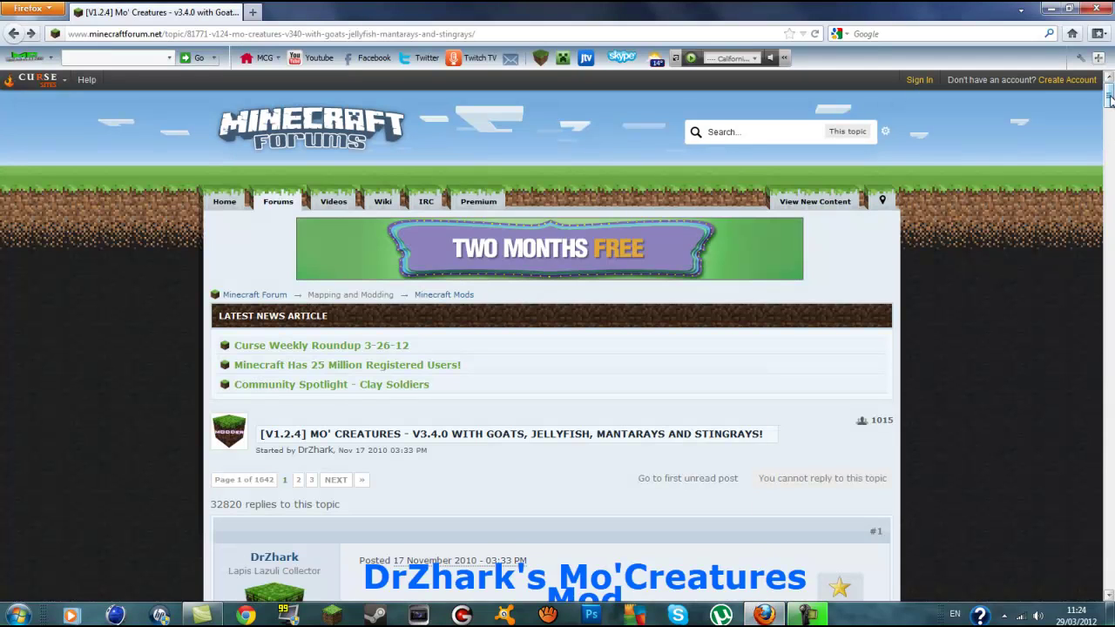
drag(1108, 100, 1110, 192)
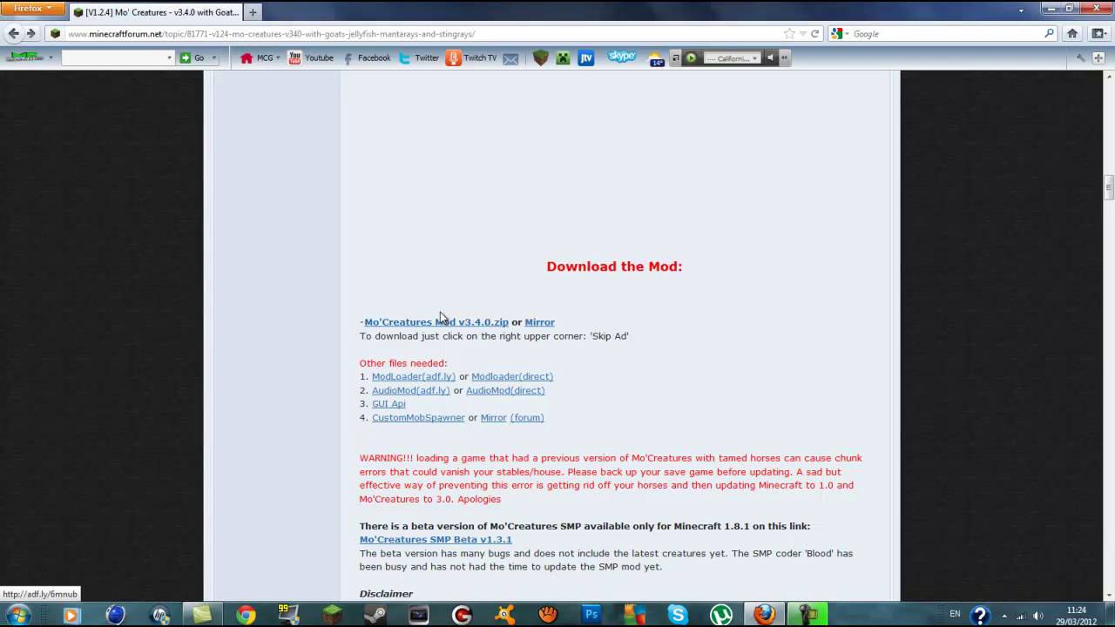
scroll(440, 312, down, 2)
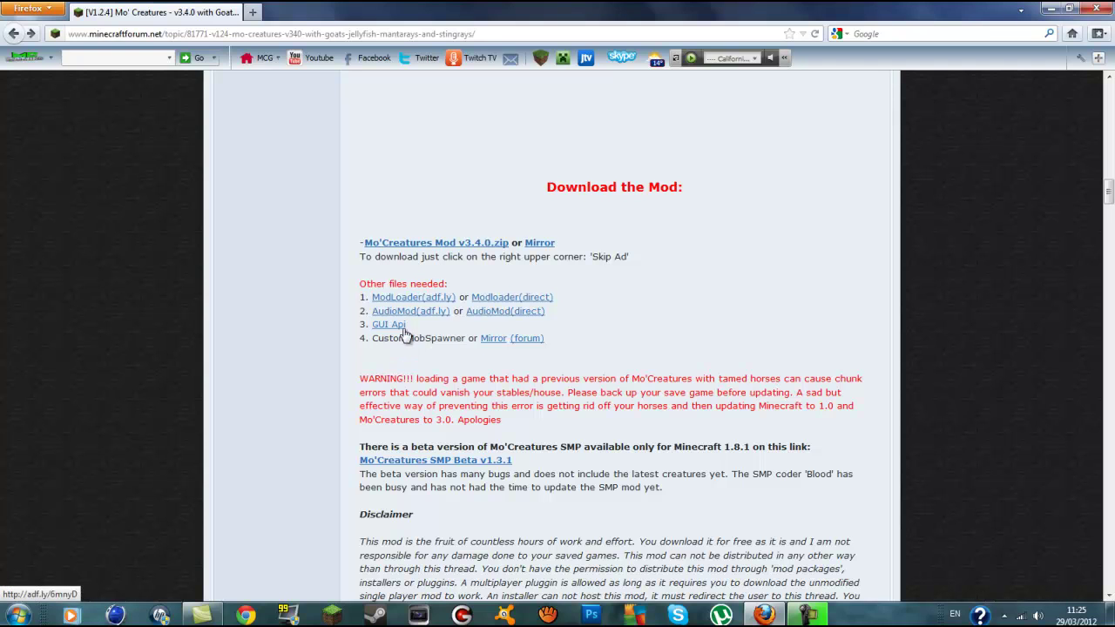
scroll(562, 252, up, 15)
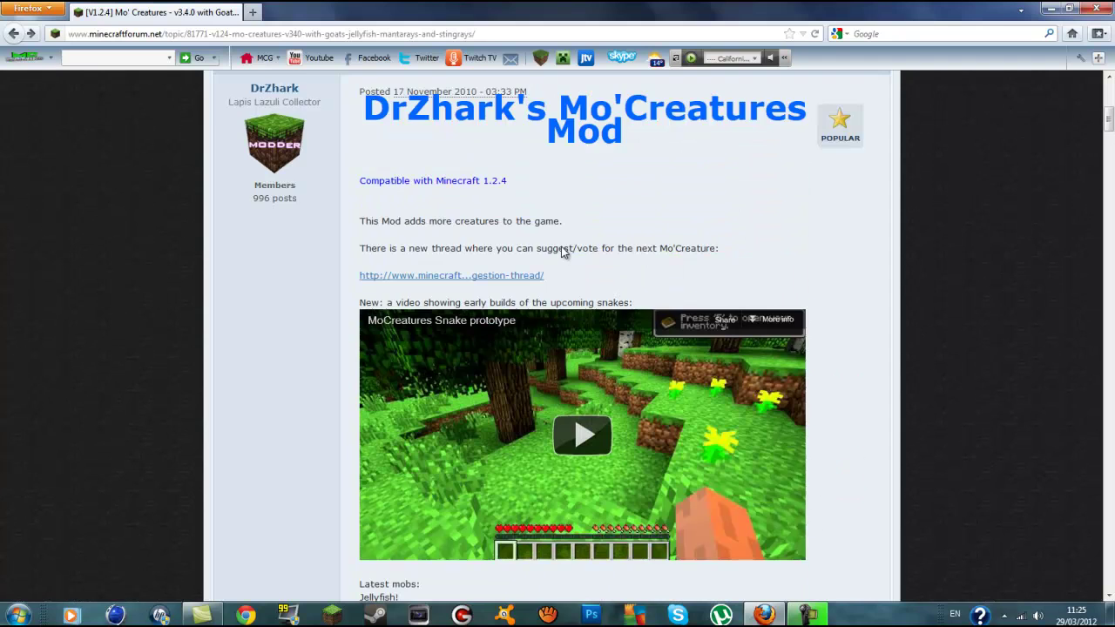
scroll(562, 253, up, 5)
click(1059, 8)
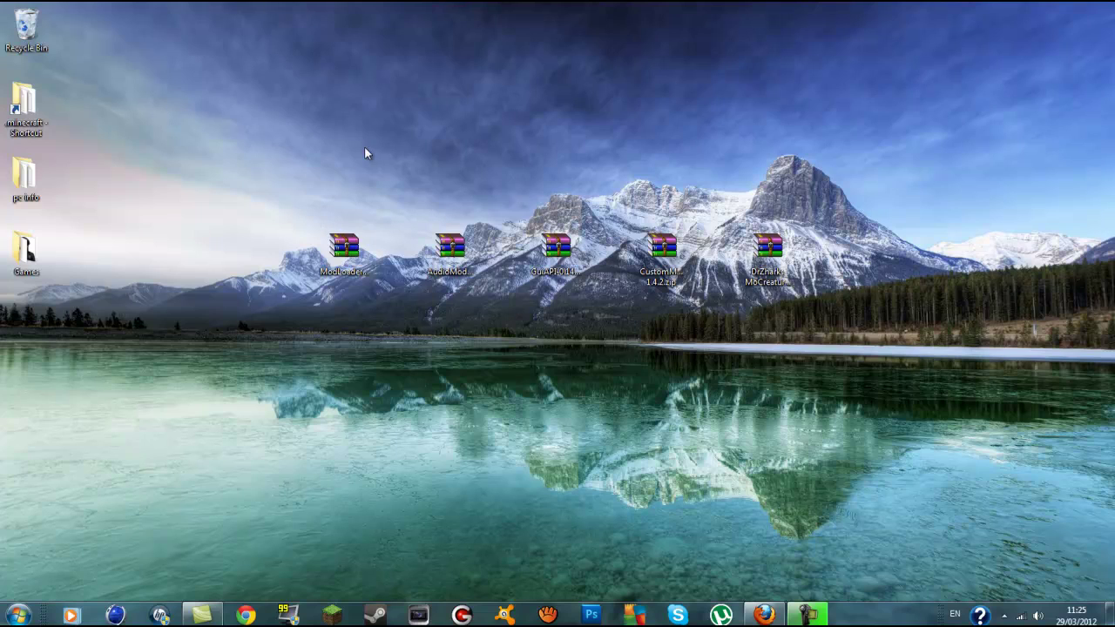
Check the five downloaded archives on the desktop: ModLoader, AudioMod, GuiAPI, CustomMobSpawner and DrZharks MoCreatures.
click(345, 248)
click(450, 249)
click(556, 249)
click(664, 251)
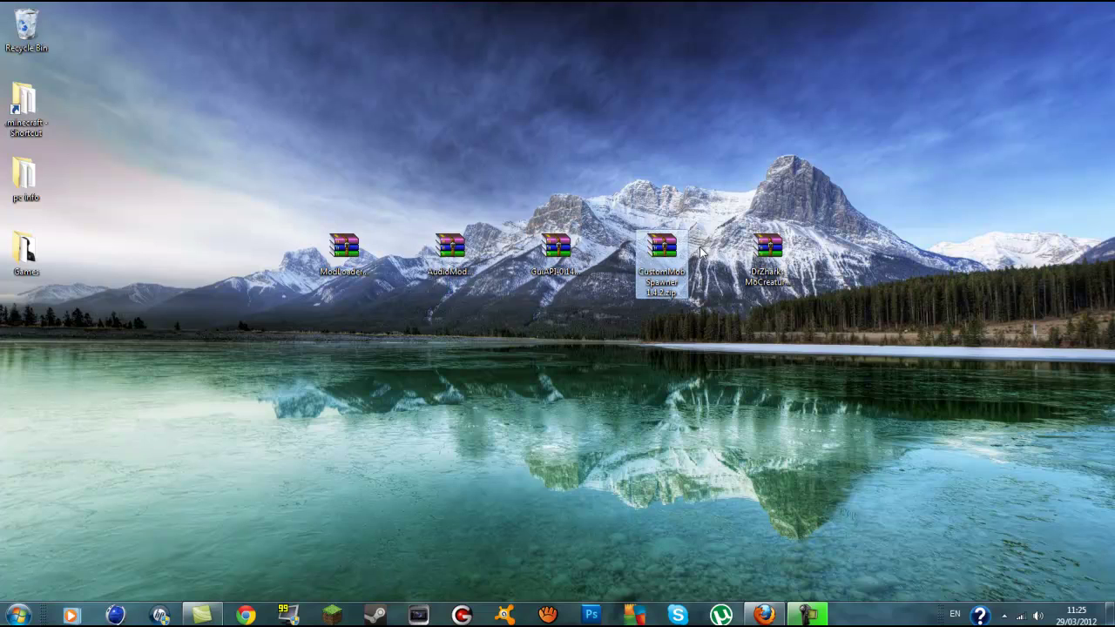
click(788, 253)
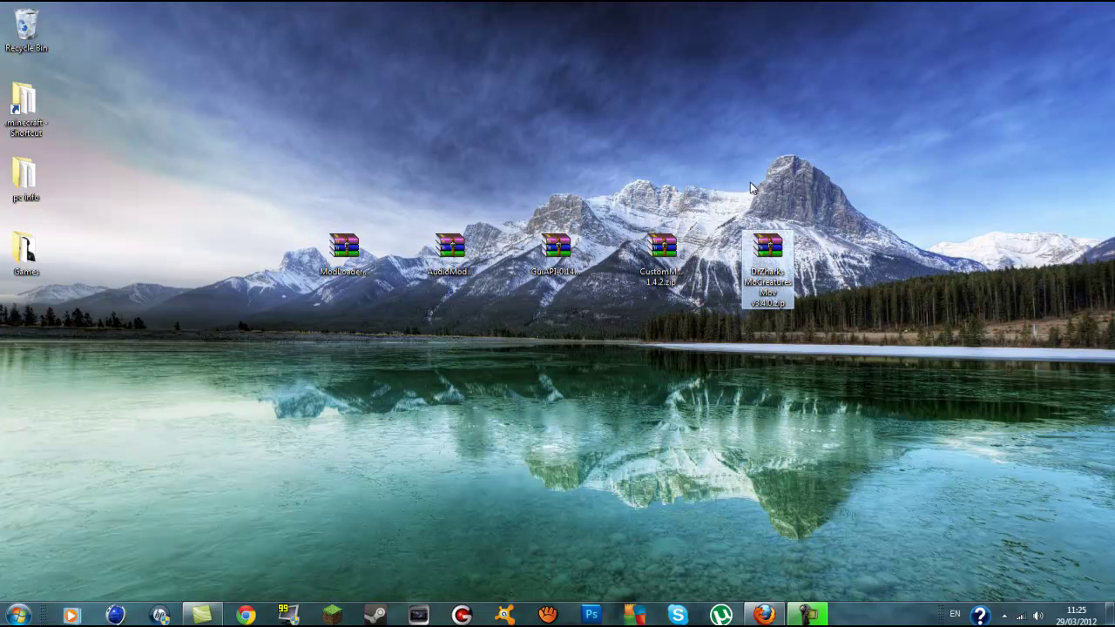
click(677, 161)
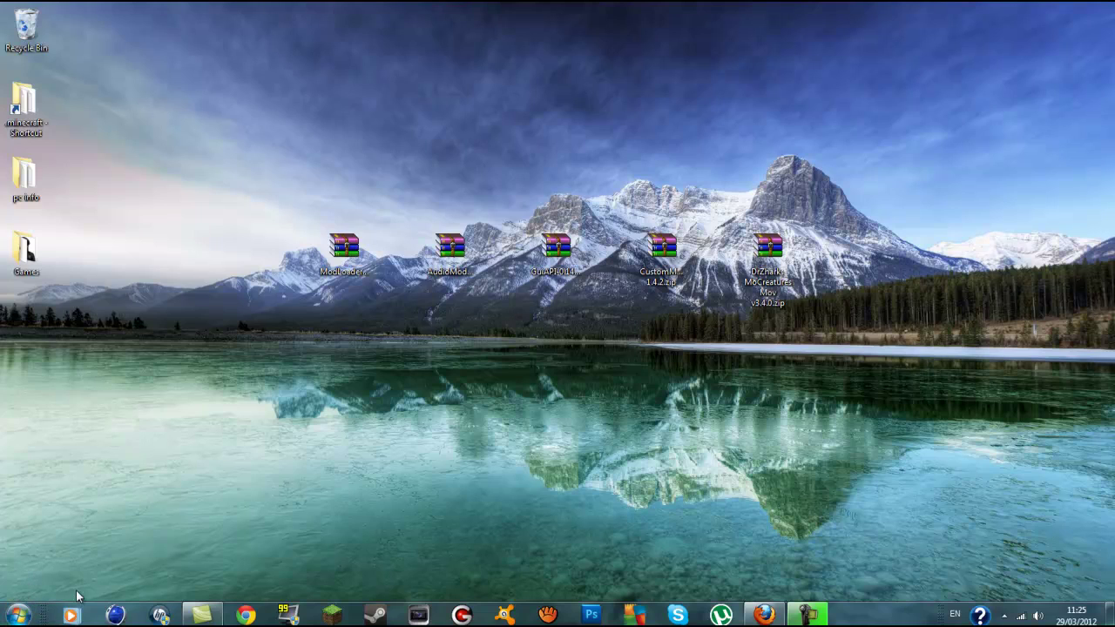
Search Windows for %appdata% and open the Roaming folder.
click(21, 615)
click(40, 581)
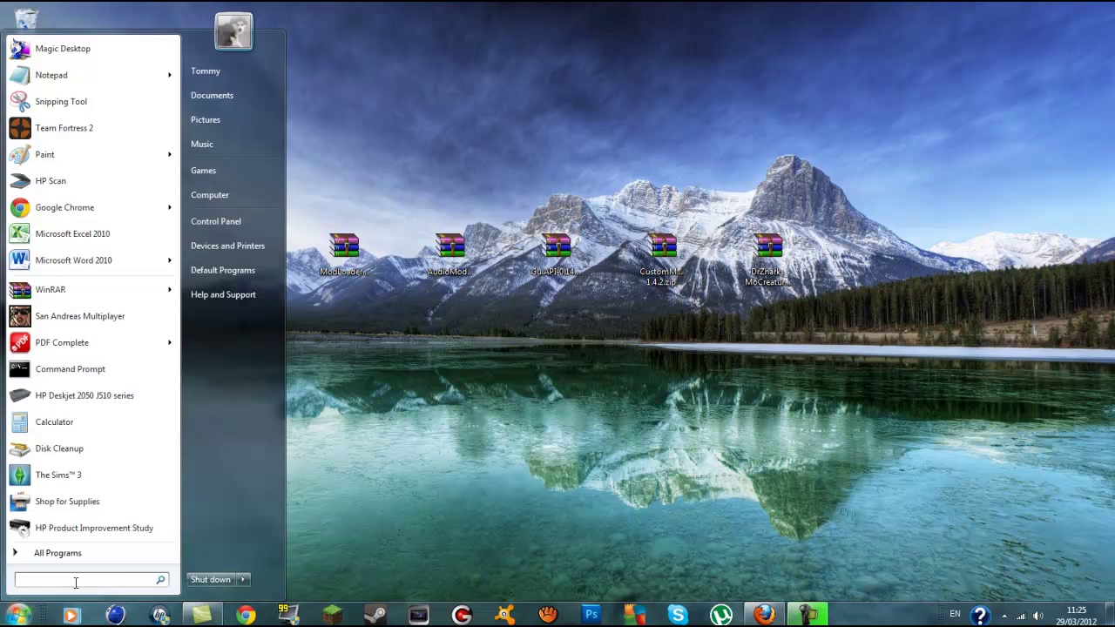
text(%)
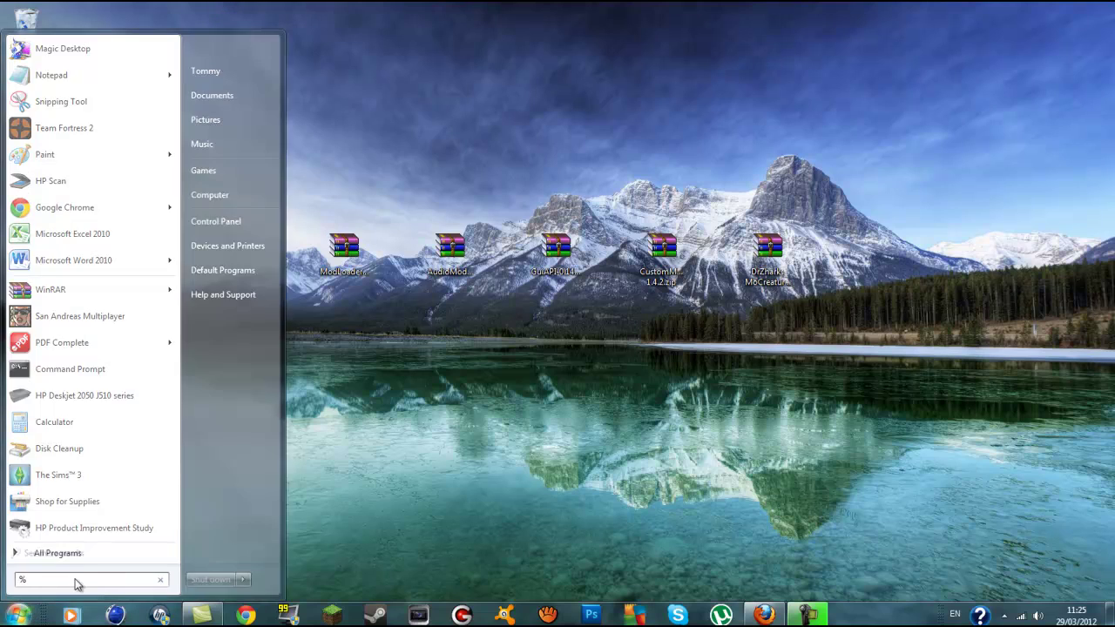
text(appdata)
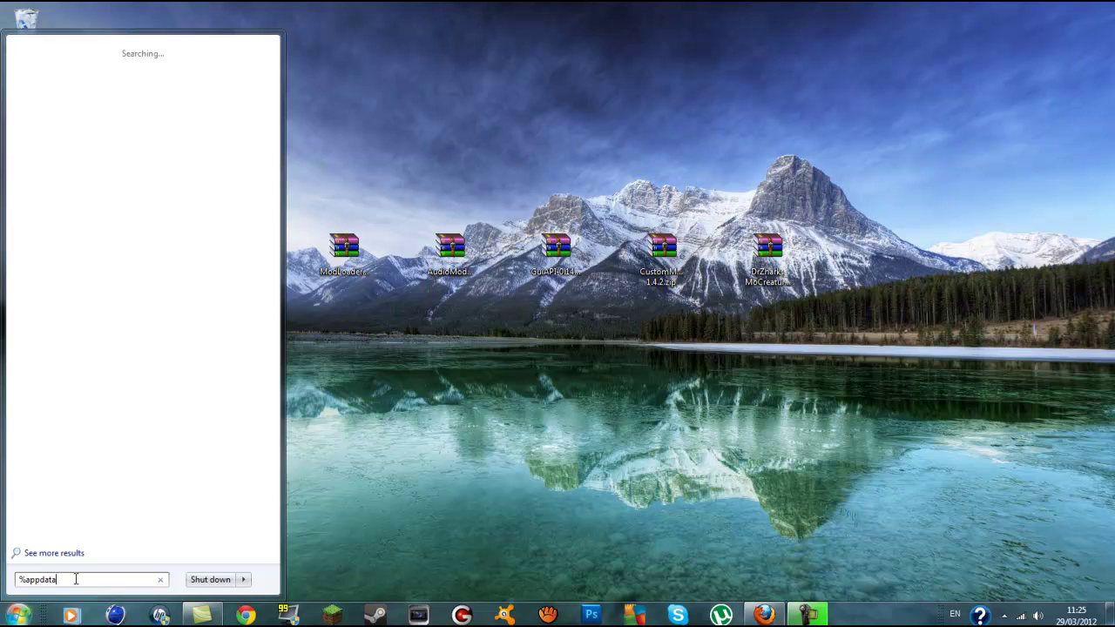
text(%)
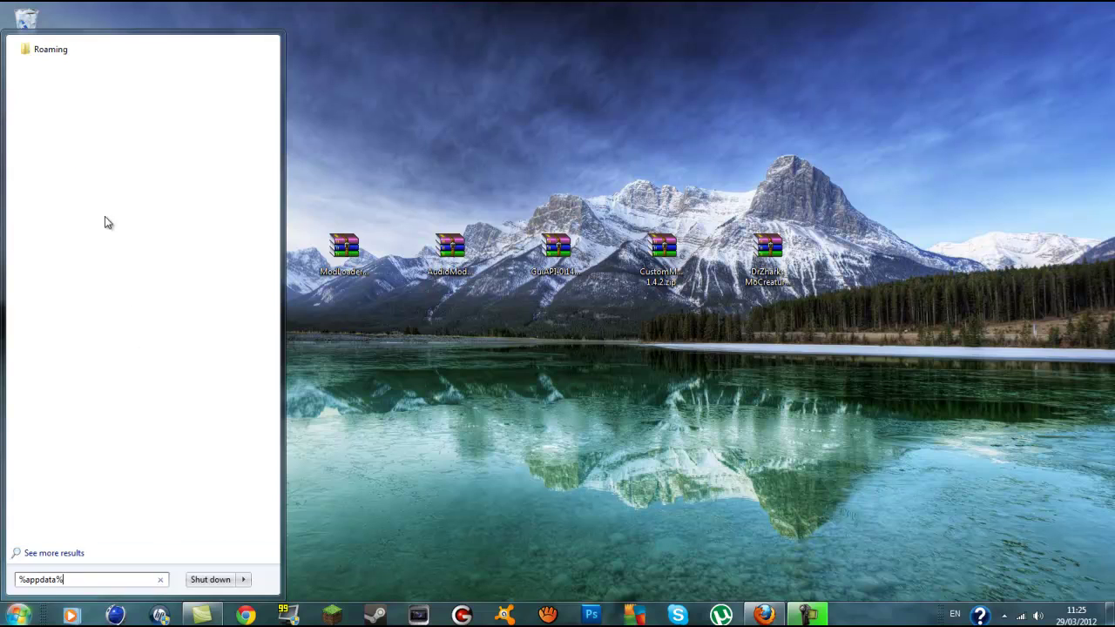
click(118, 51)
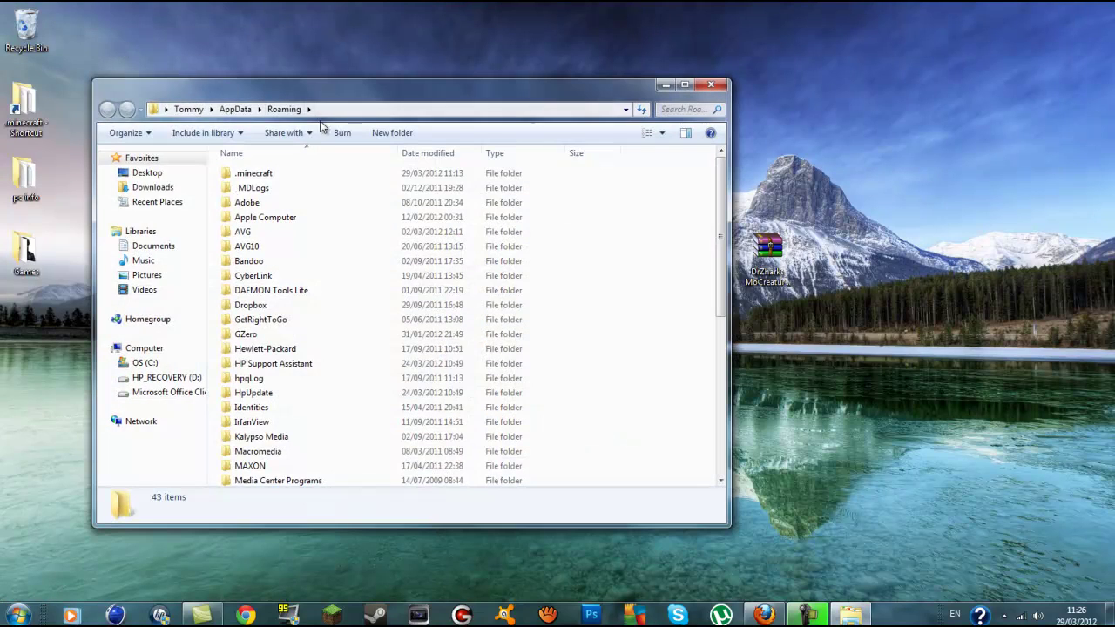
drag(357, 92, 482, 86)
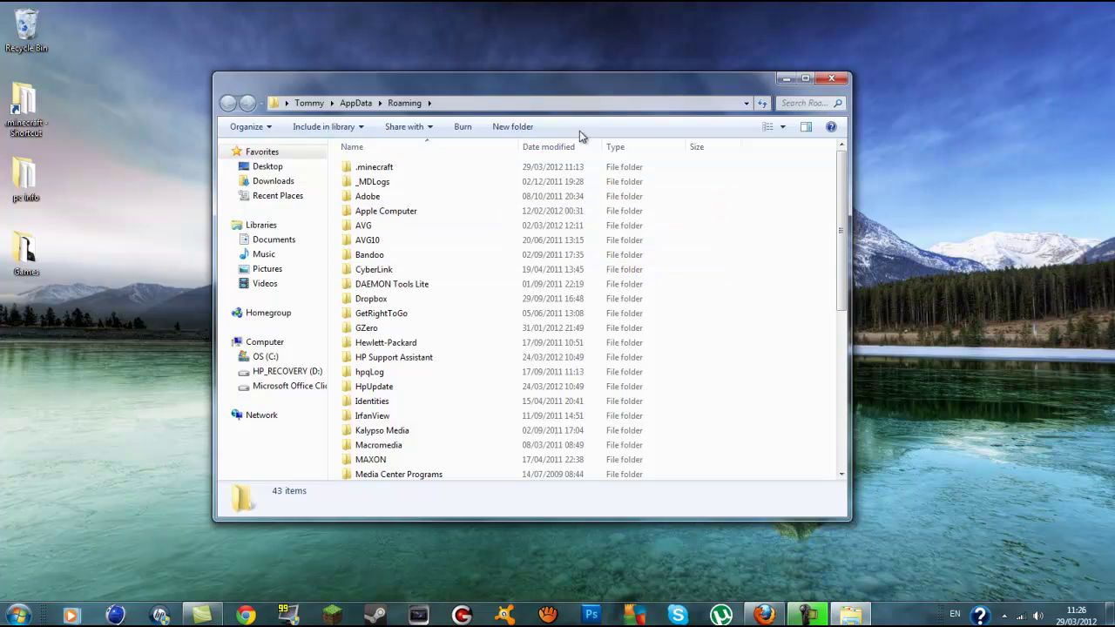
Copy the .minecraft folder from Roaming to the desktop.
click(437, 169)
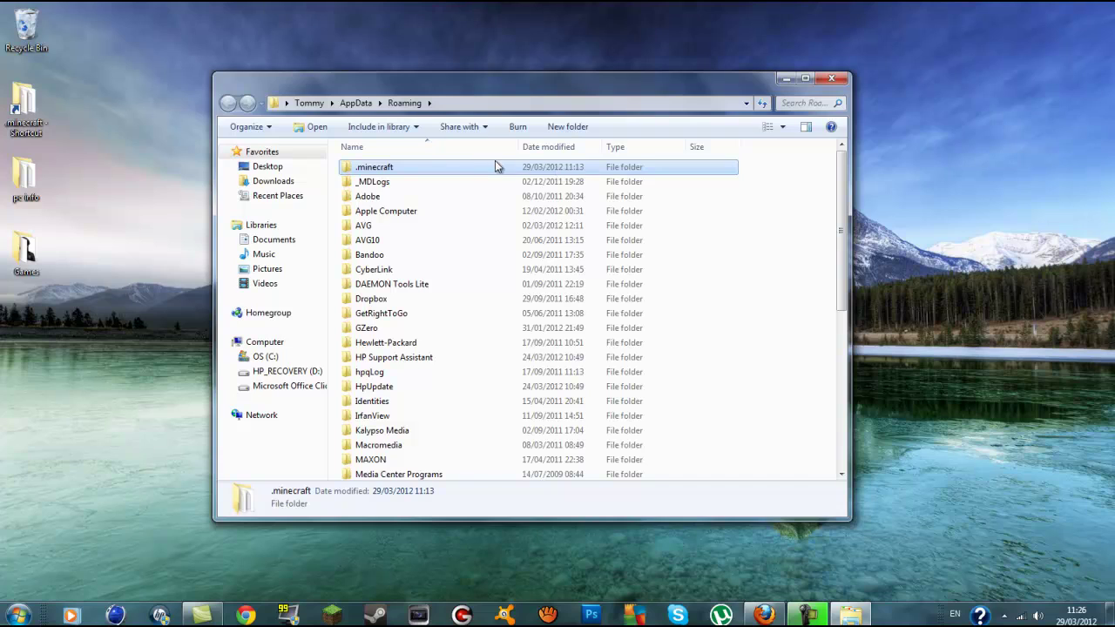
right_click(380, 167)
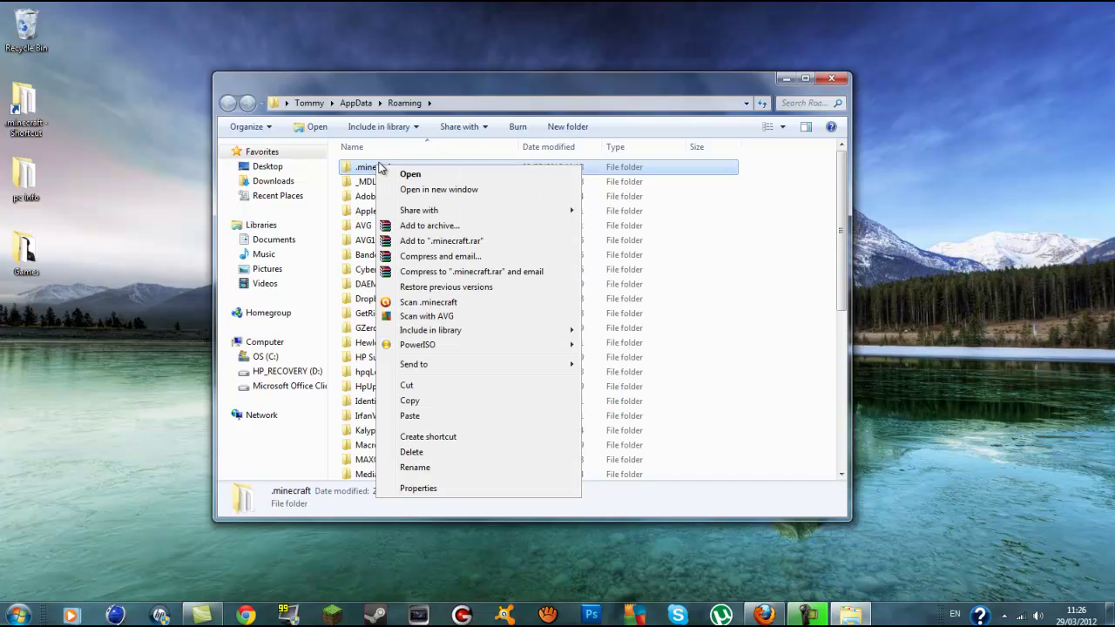
click(409, 400)
right_click(27, 305)
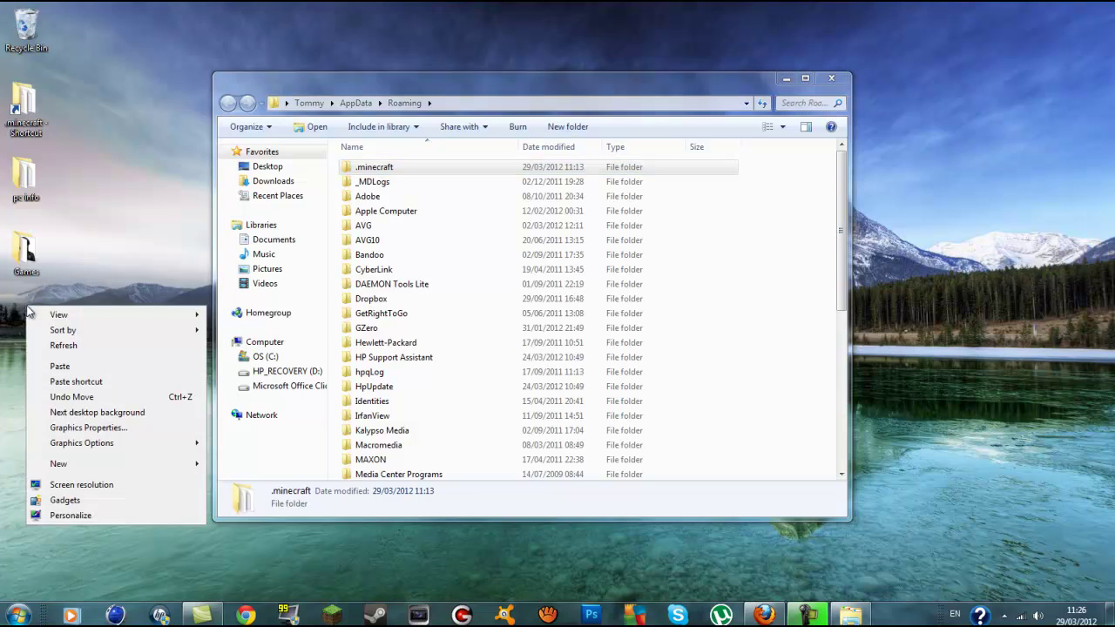
click(82, 366)
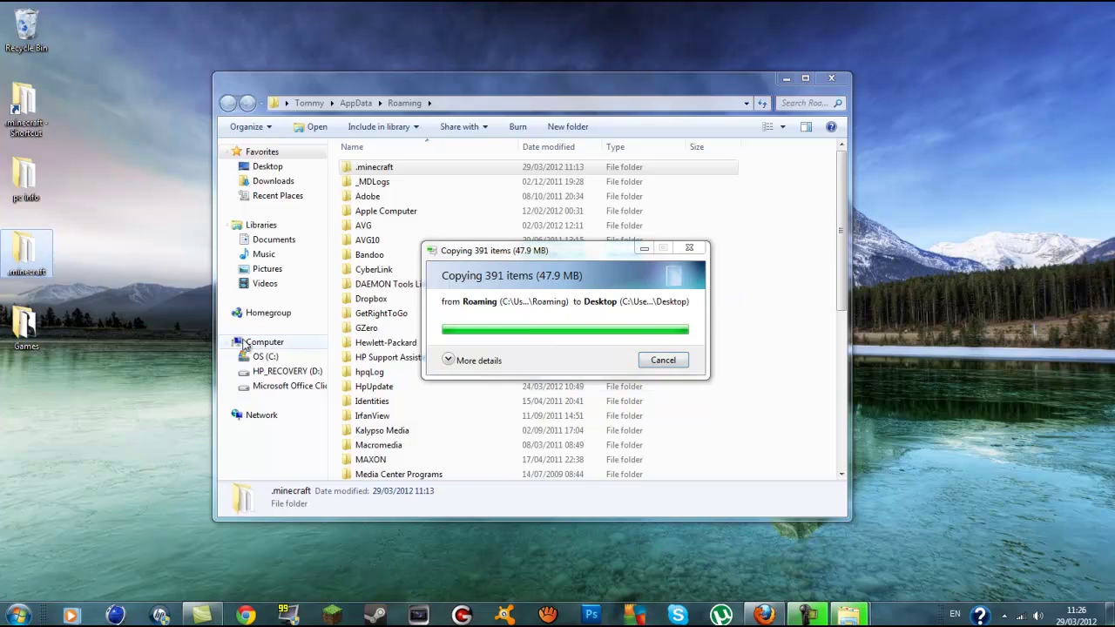
Rename the desktop copy of the .minecraft folder as "back up 1.2.4".
right_click(25, 252)
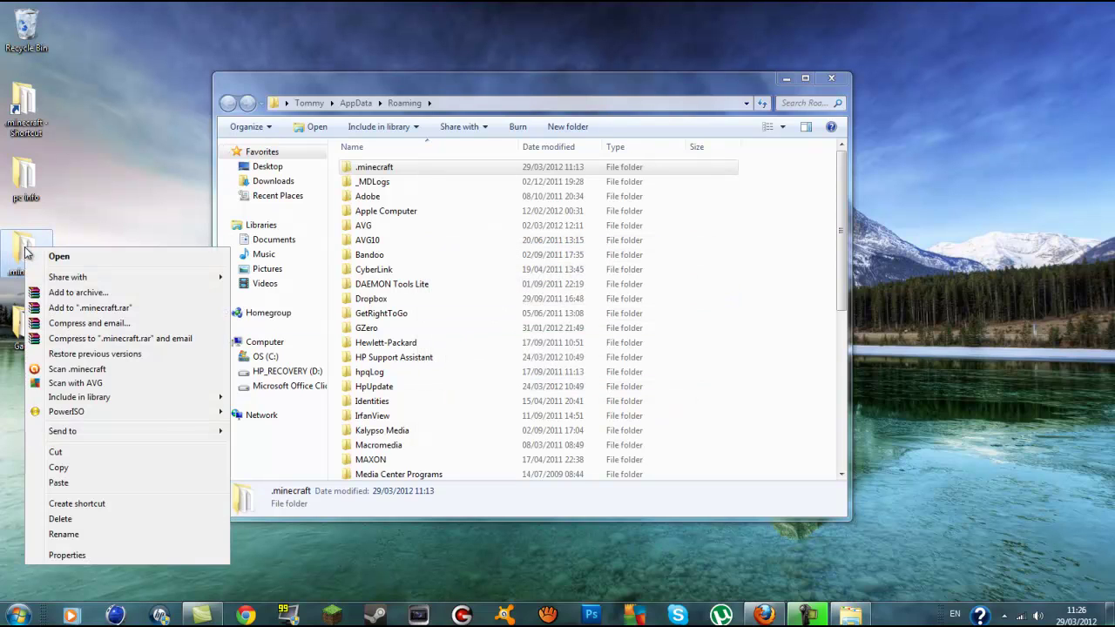
click(60, 535)
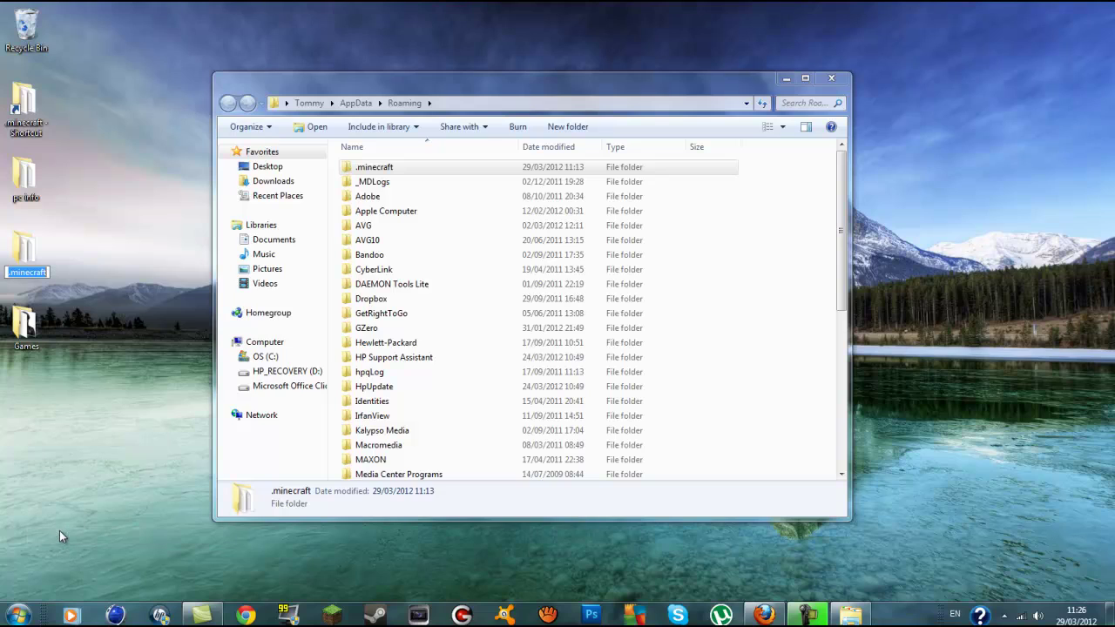
key(BackSpace)
text(back up '1.2.4)
key(BackSpace)
key(Return)
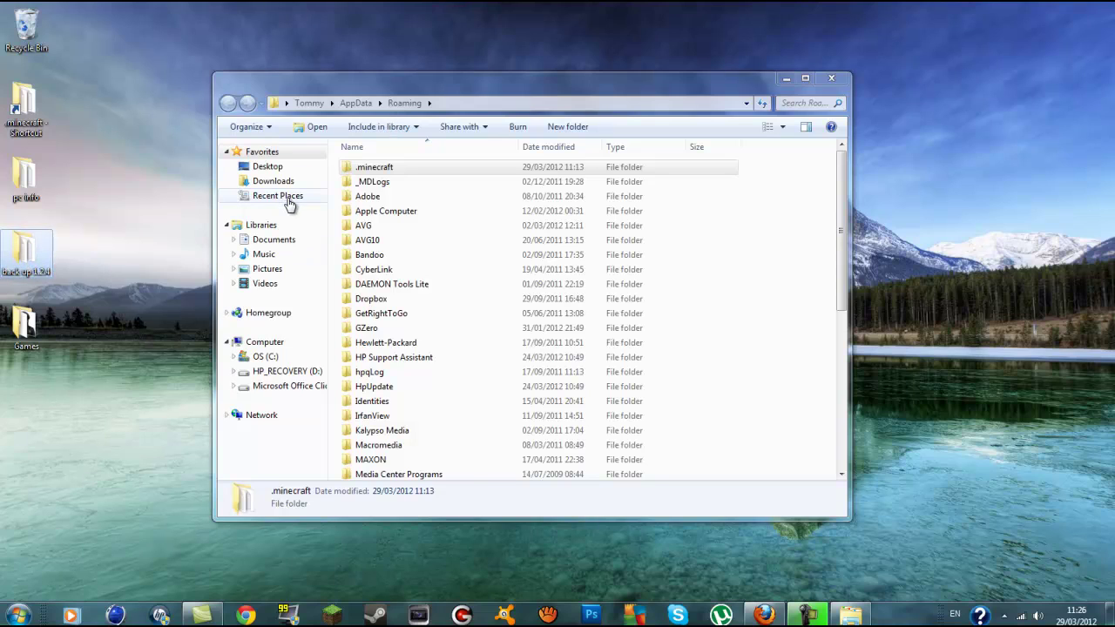
Open the bin folder inside the original .minecraft folder in Roaming.
click(462, 91)
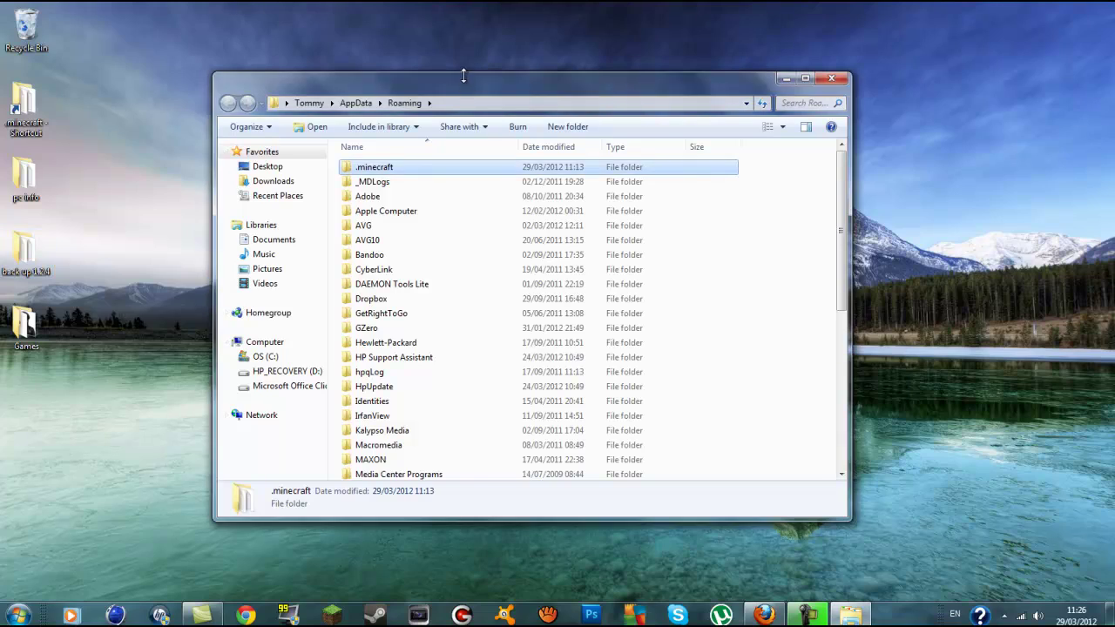
mouse_move(463, 84)
mouse_down()
mouse_move(529, 230)
mouse_move(547, 61)
mouse_move(465, 184)
mouse_move(571, 427)
mouse_move(401, 142)
mouse_move(471, 39)
mouse_move(468, 132)
mouse_move(463, 89)
mouse_move(475, 99)
mouse_up()
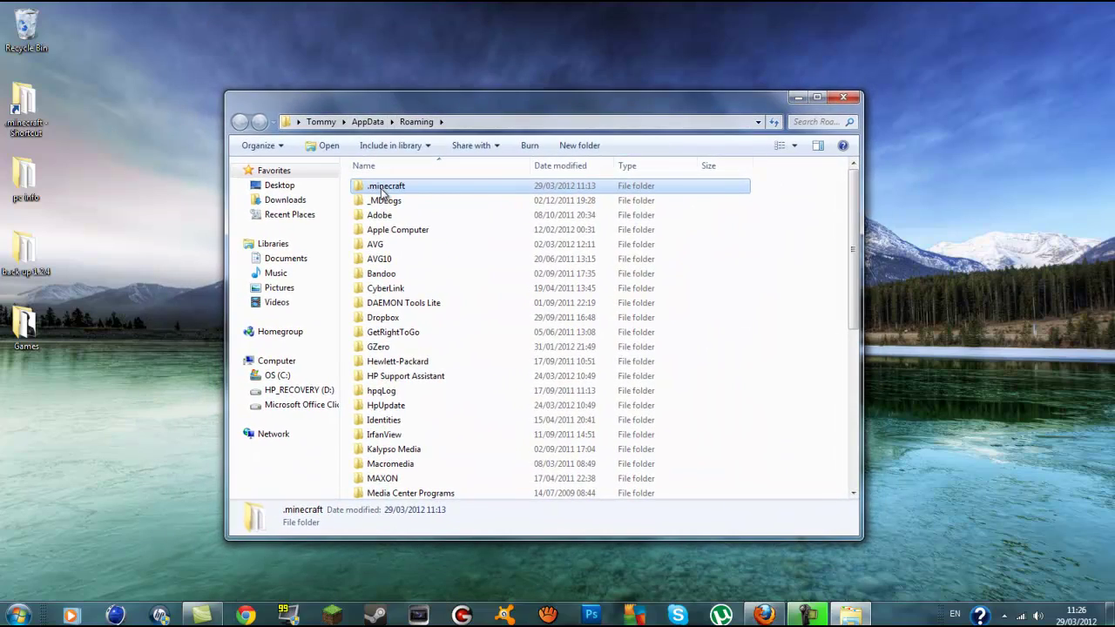
click(45, 272)
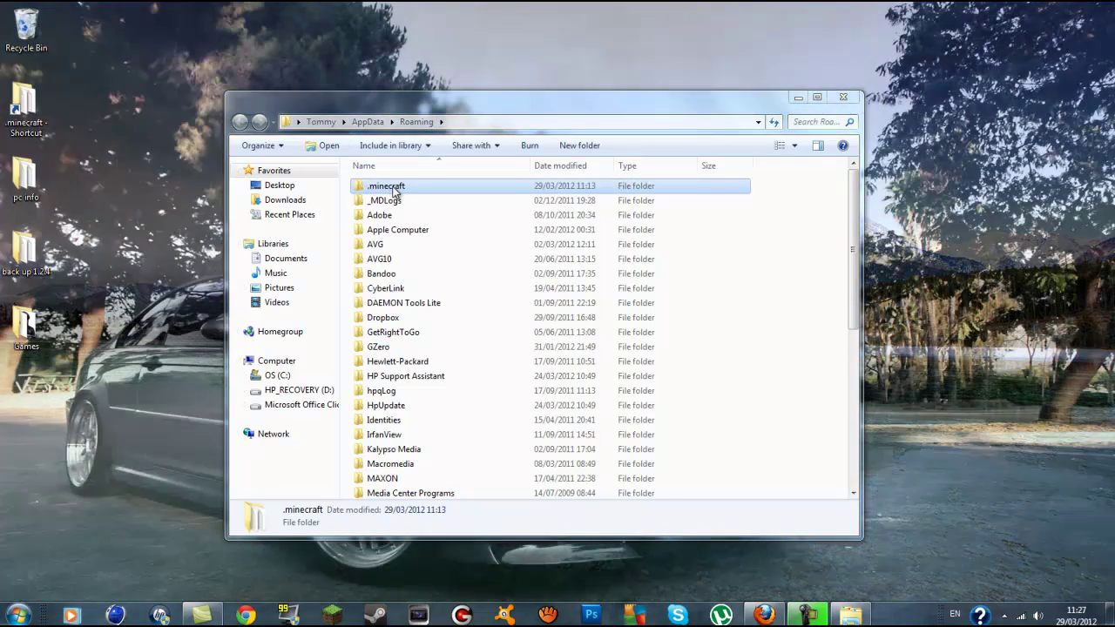
click(390, 188)
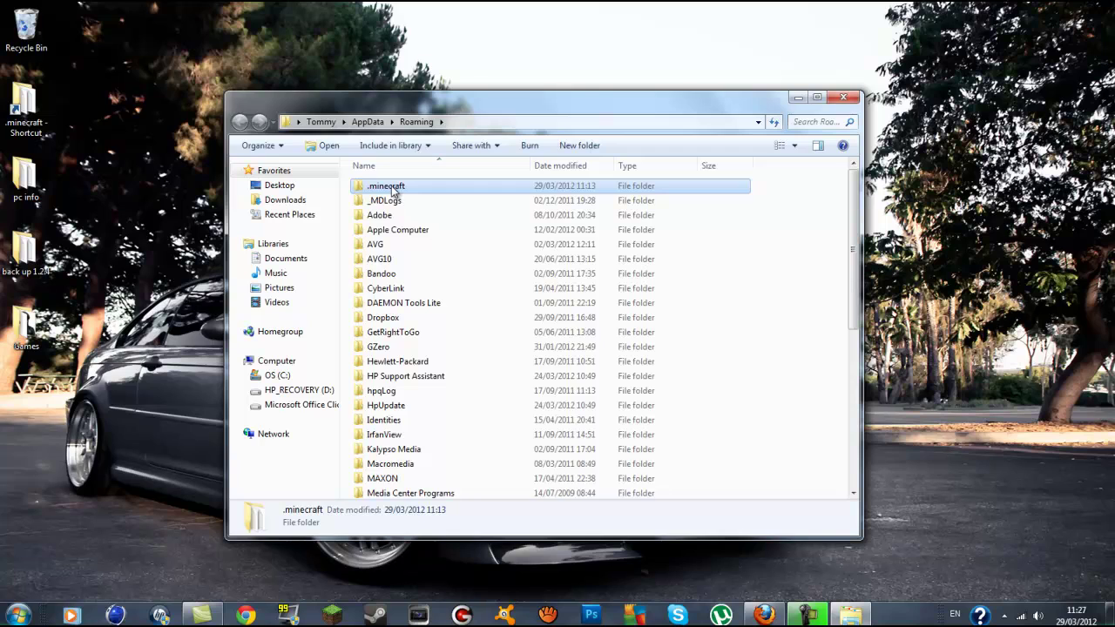
double_click(388, 189)
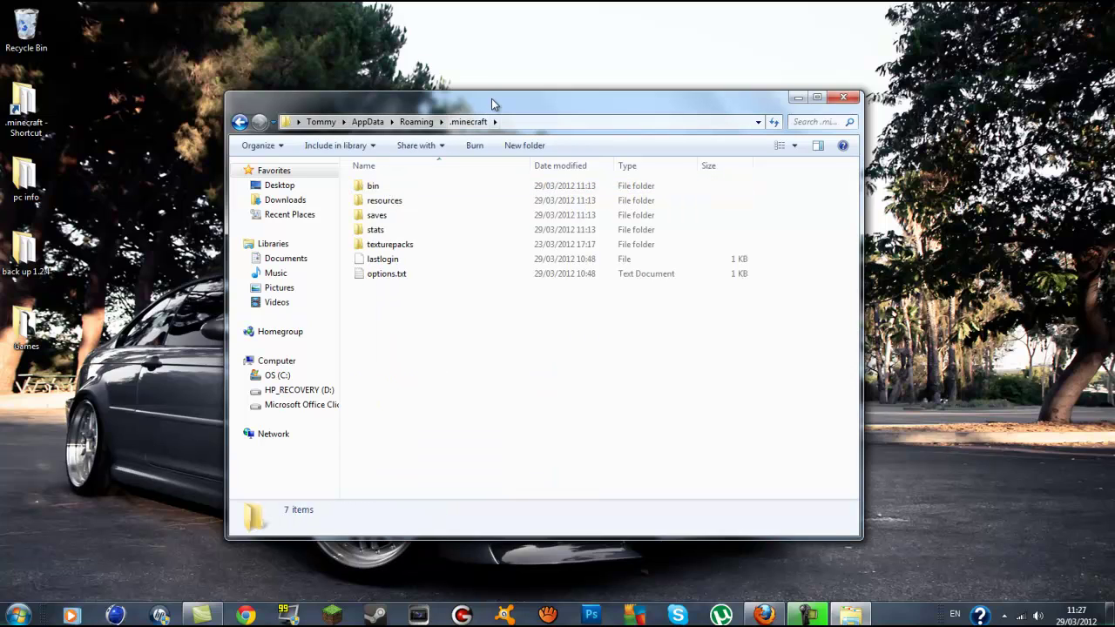
drag(491, 102, 493, 105)
double_click(389, 189)
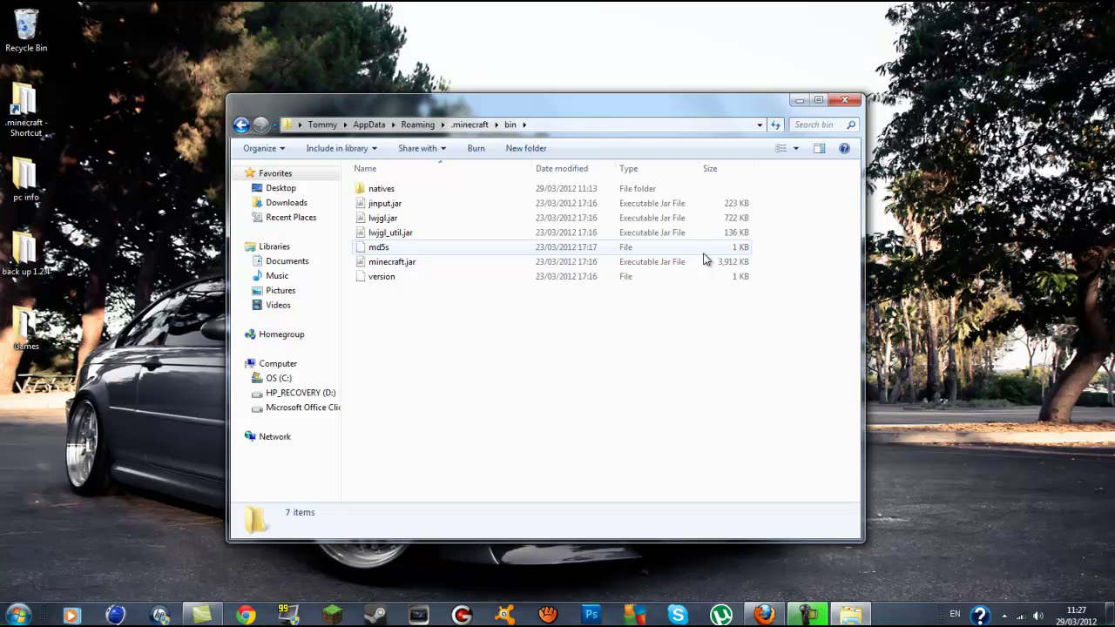
Open minecraft.jar from the bin folder as an archive in WinRAR.
click(655, 269)
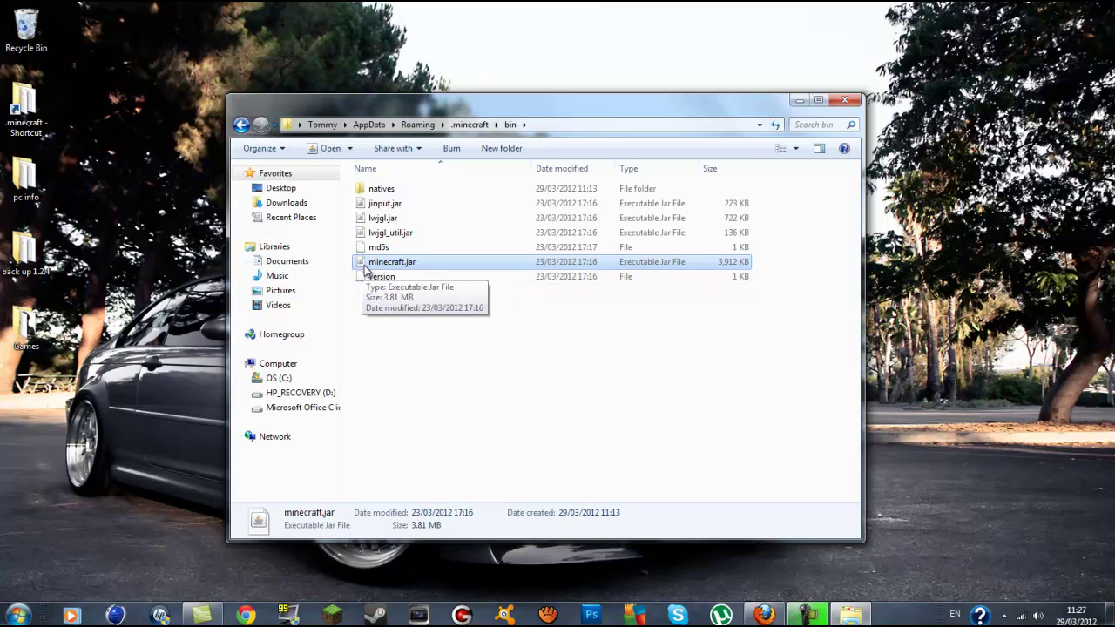
right_click(423, 264)
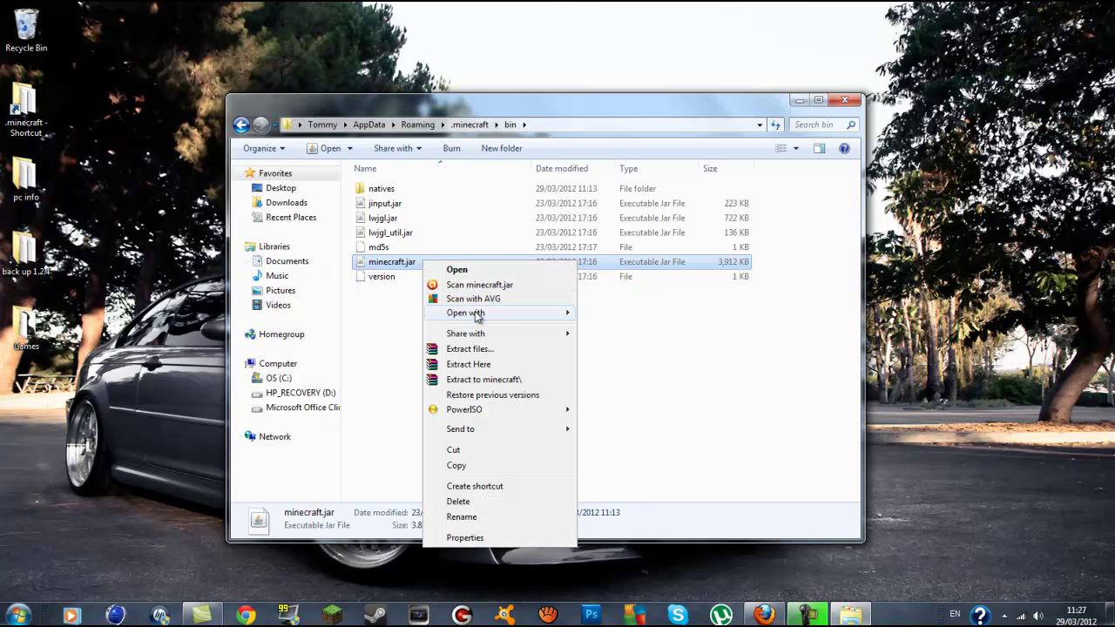
mouse_move(478, 315)
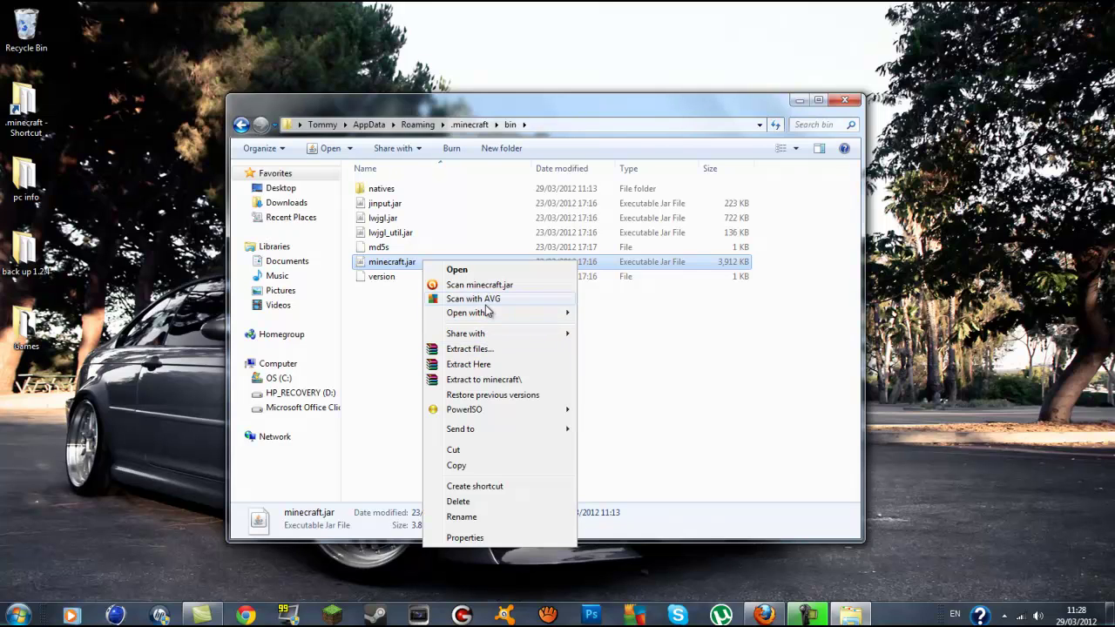
click(632, 374)
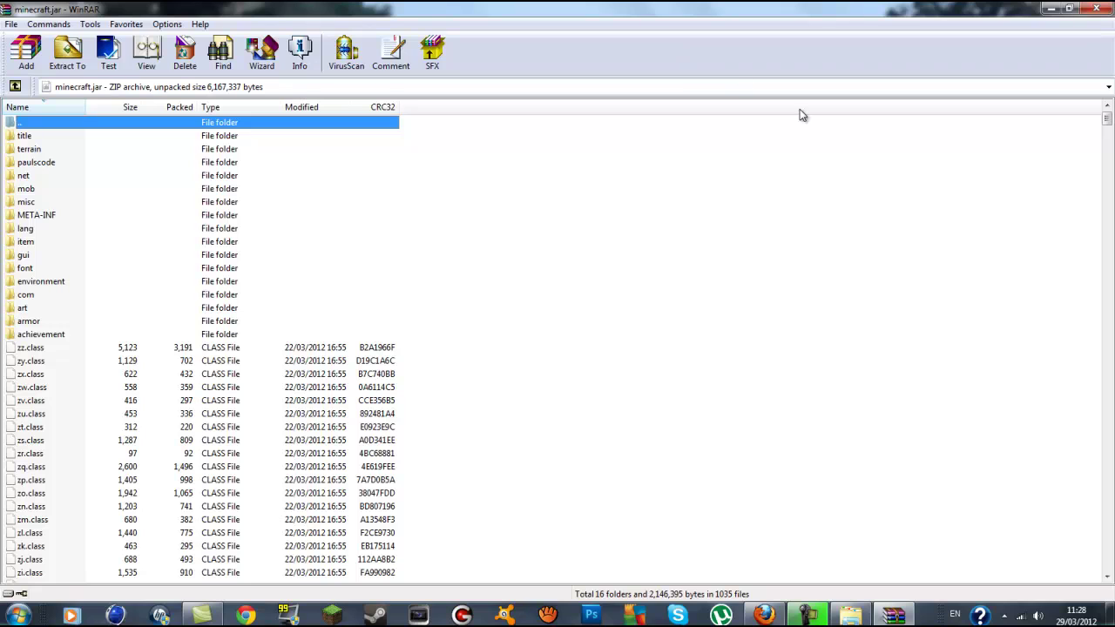
Look through the folders and class files inside the minecraft.jar archive.
scroll(714, 220, down, 12)
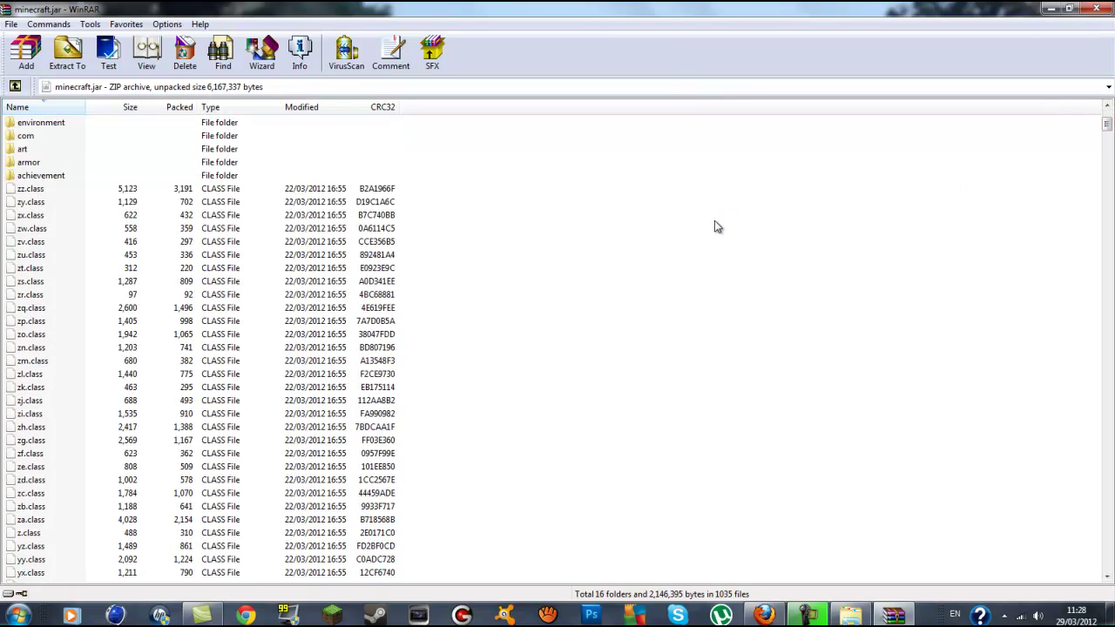
scroll(796, 242, down, 1)
mouse_move(1109, 137)
mouse_down()
mouse_move(1108, 287)
mouse_move(1108, 117)
mouse_up()
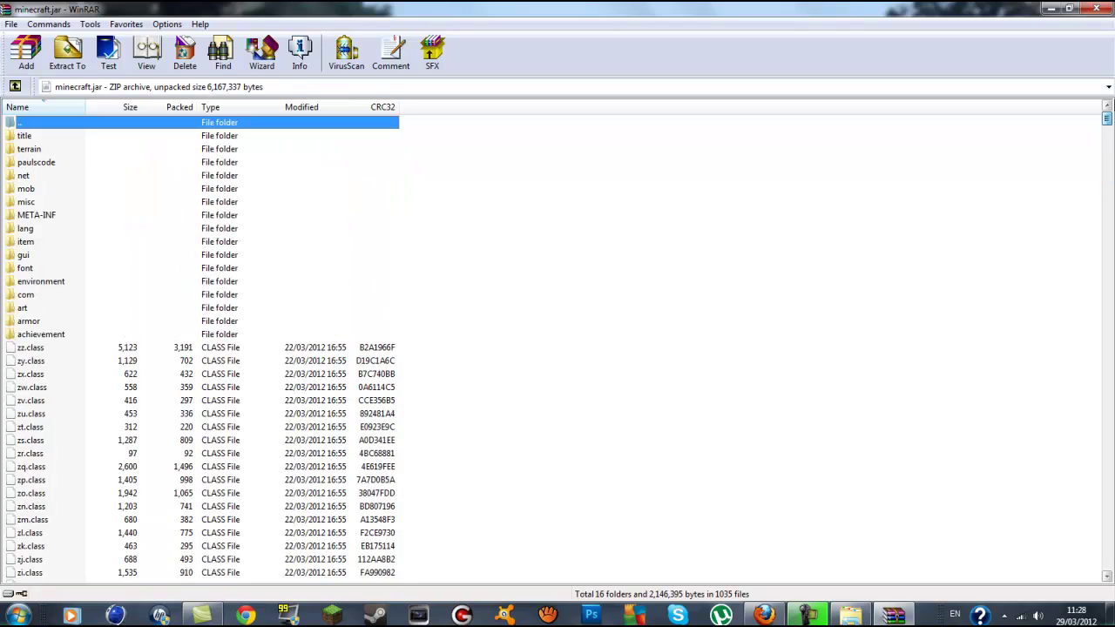
click(253, 296)
click(118, 427)
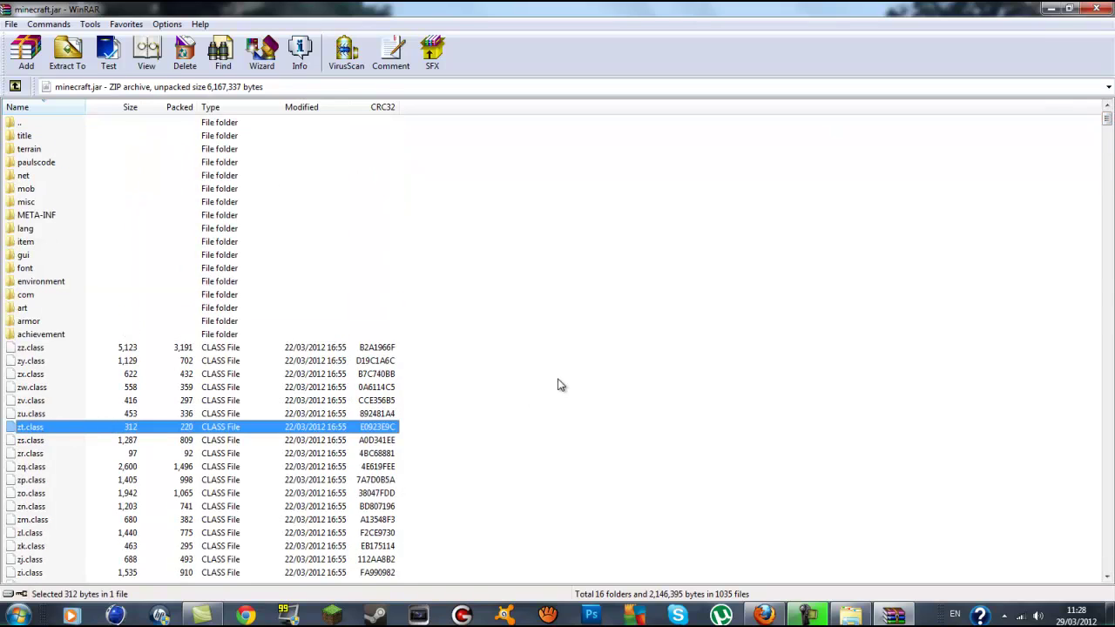
click(1018, 162)
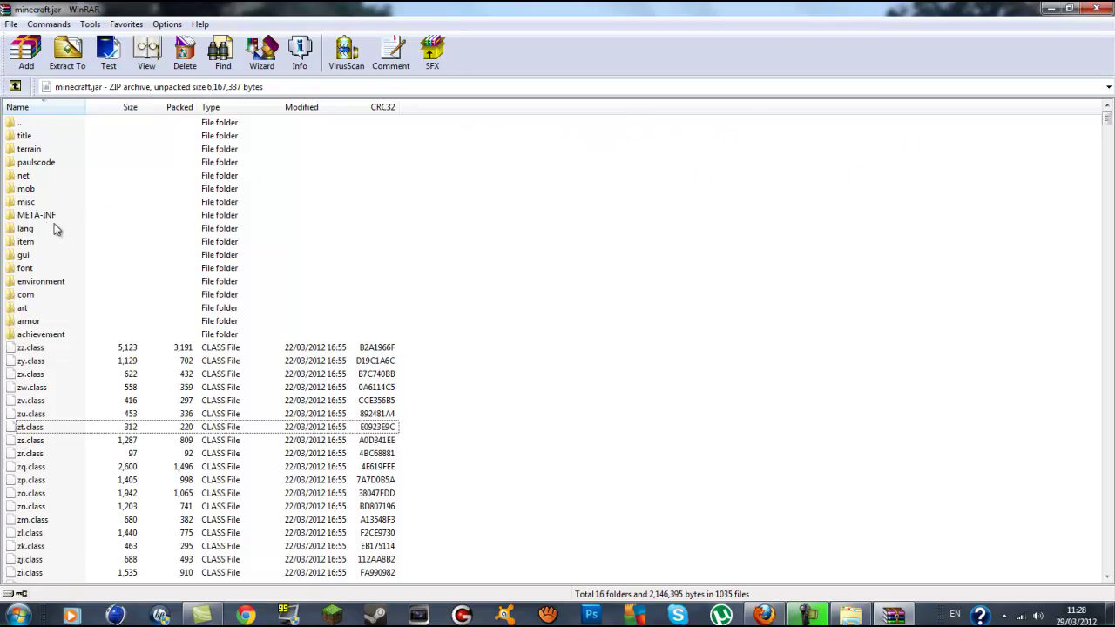
Delete the META-INF folder from the minecraft.jar archive.
click(23, 218)
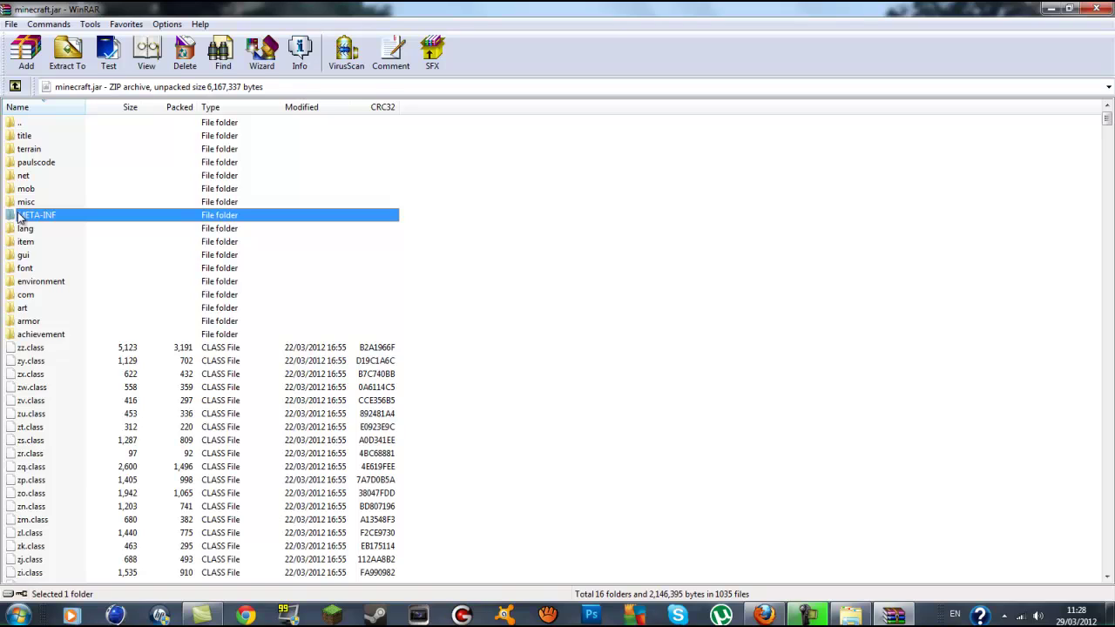
right_click(19, 218)
click(78, 305)
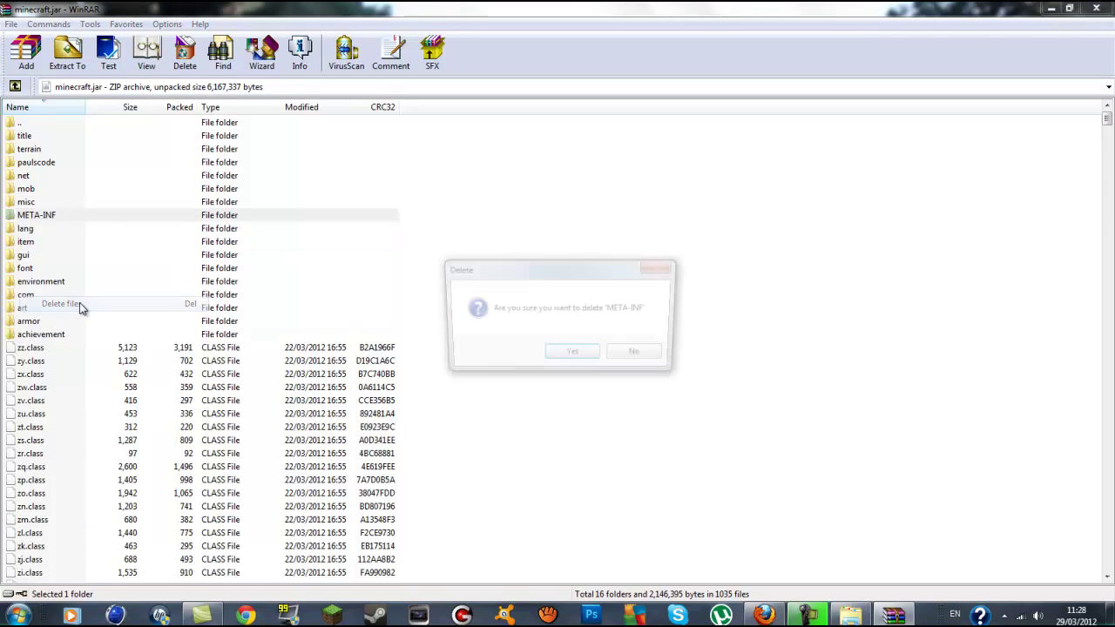
click(574, 356)
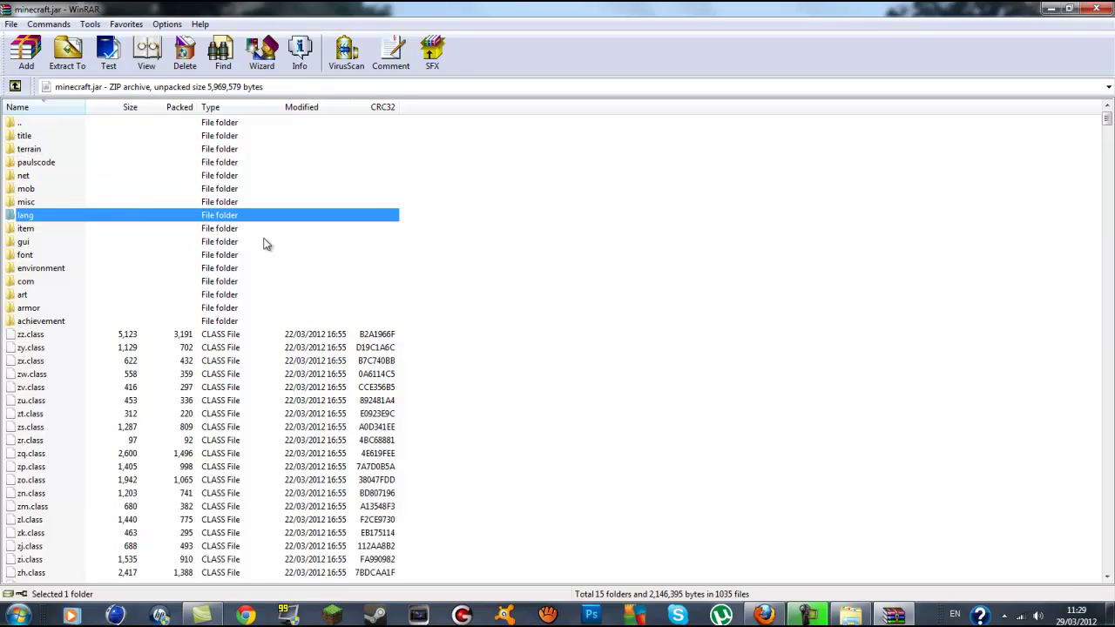
click(515, 241)
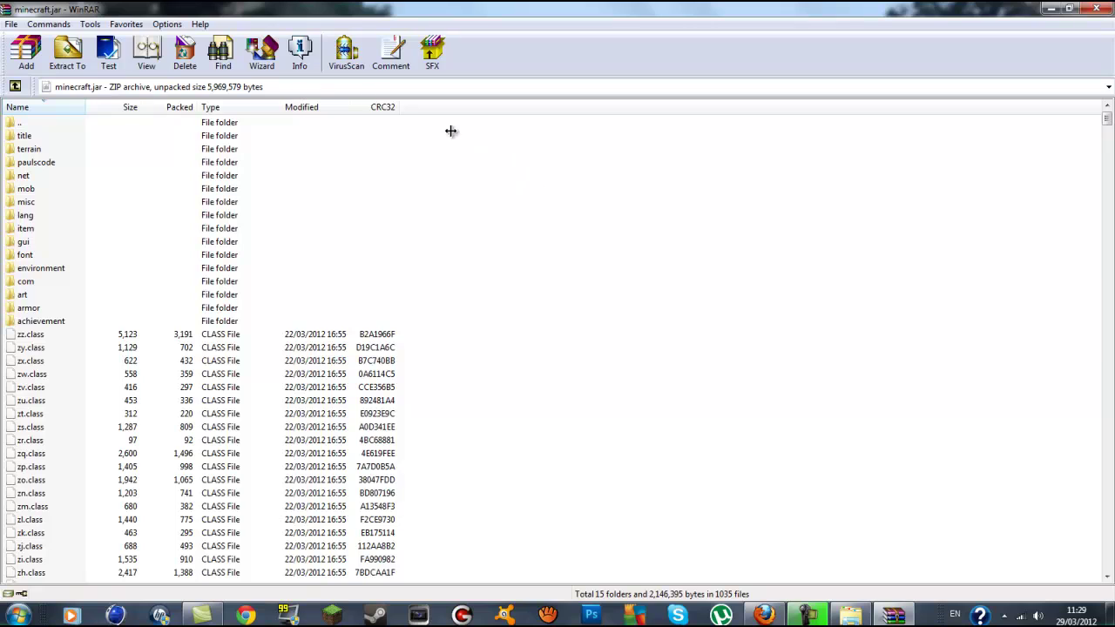
Open ModLoader.zip from the desktop and arrange its window beside the minecraft.jar archive.
click(1051, 11)
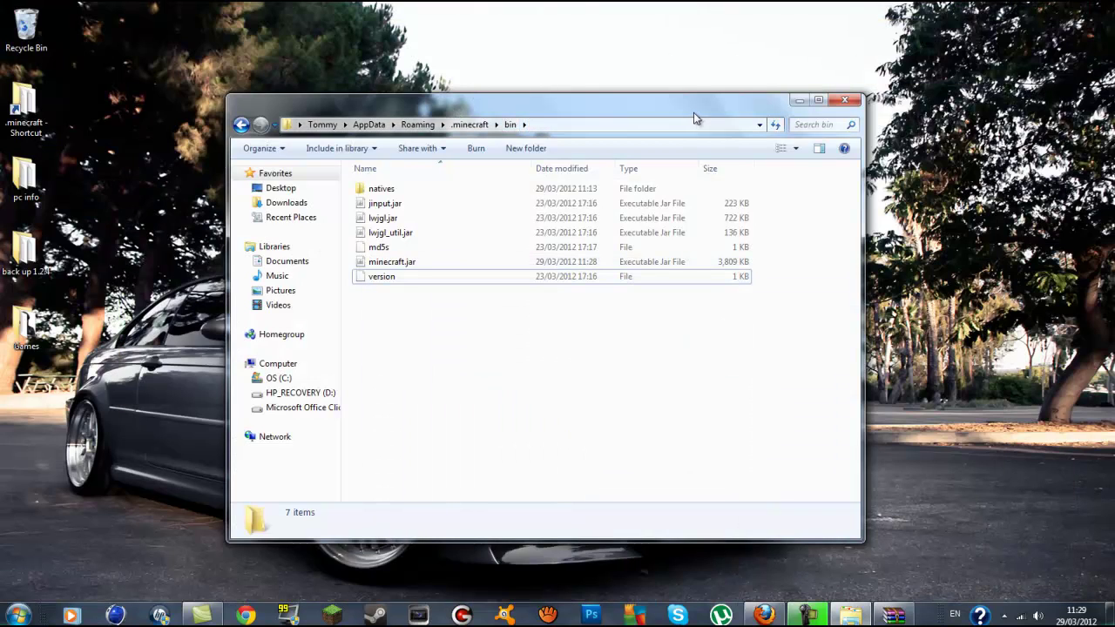
click(800, 101)
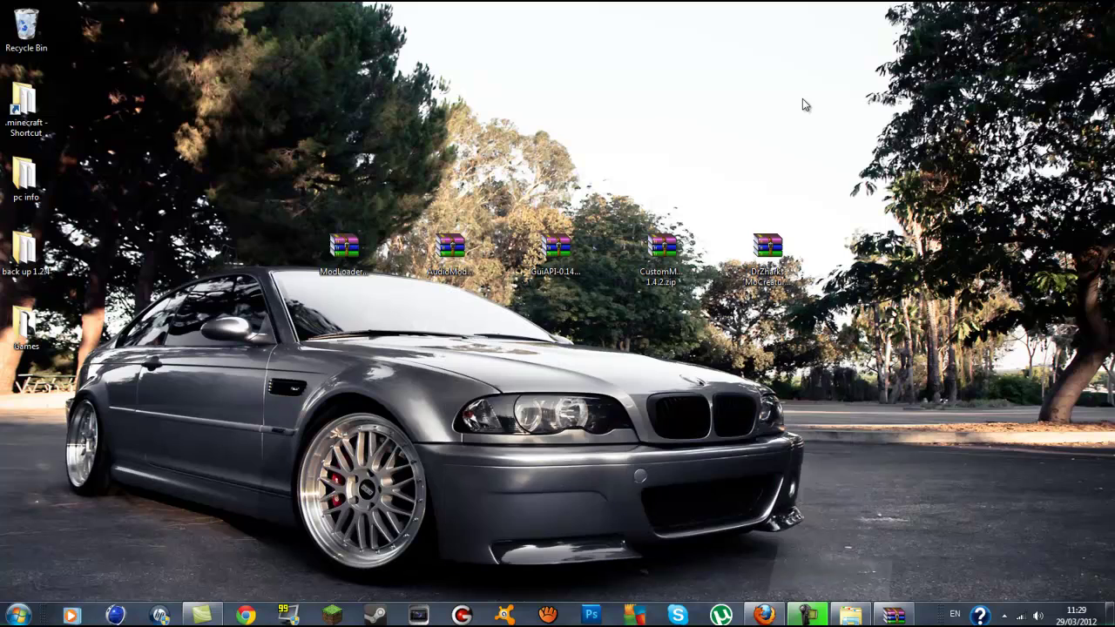
click(348, 242)
double_click(347, 252)
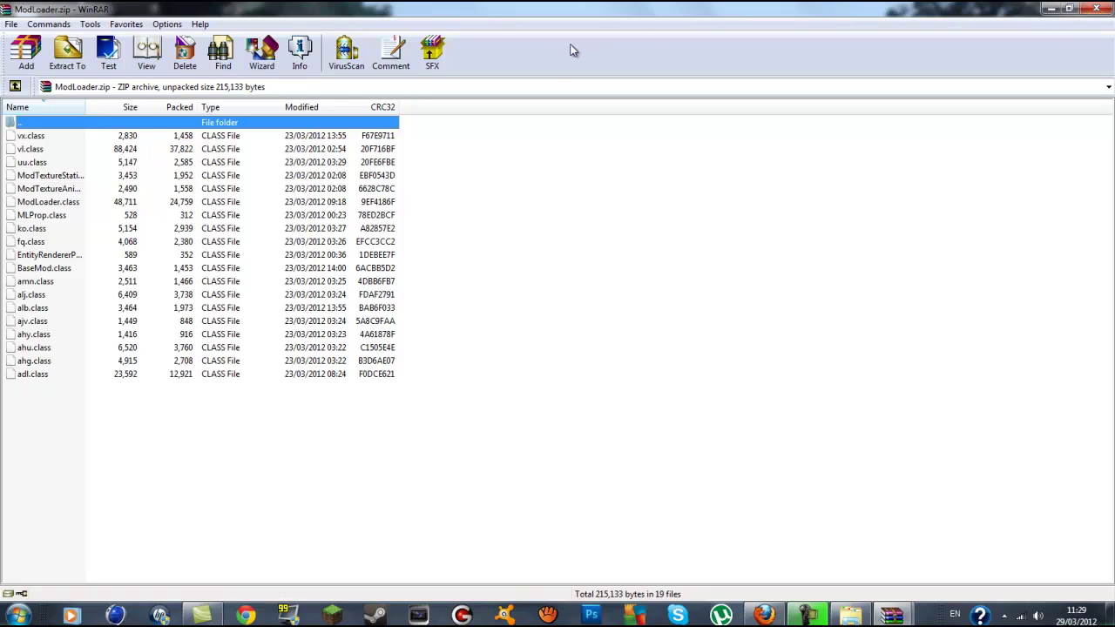
click(1073, 8)
drag(718, 63, 964, 35)
key(End)
mouse_move(890, 615)
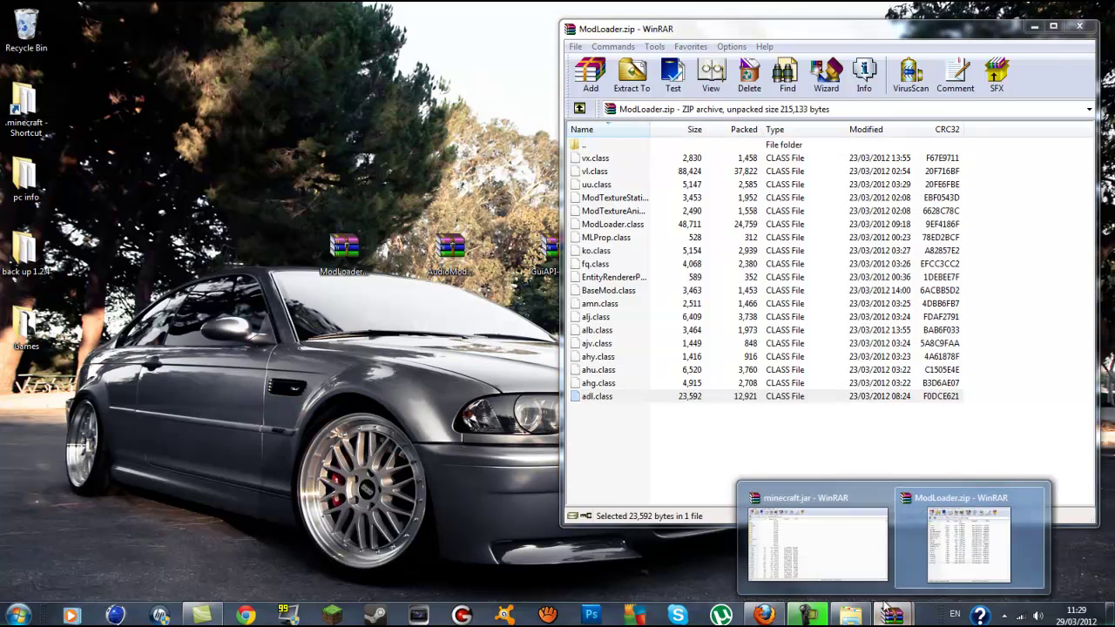
click(823, 533)
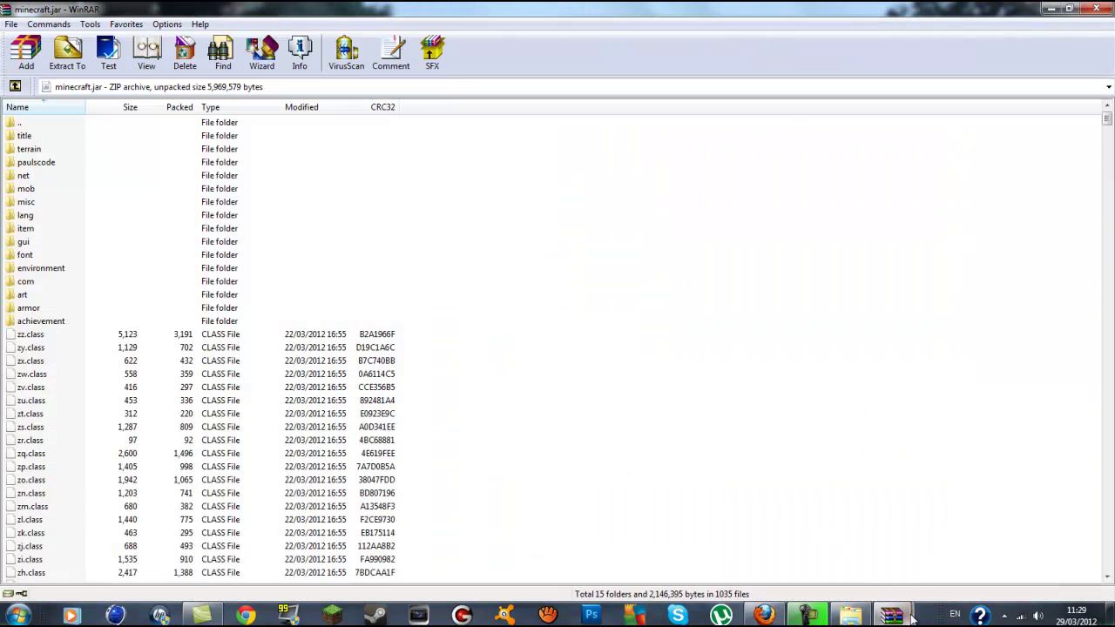
click(1002, 523)
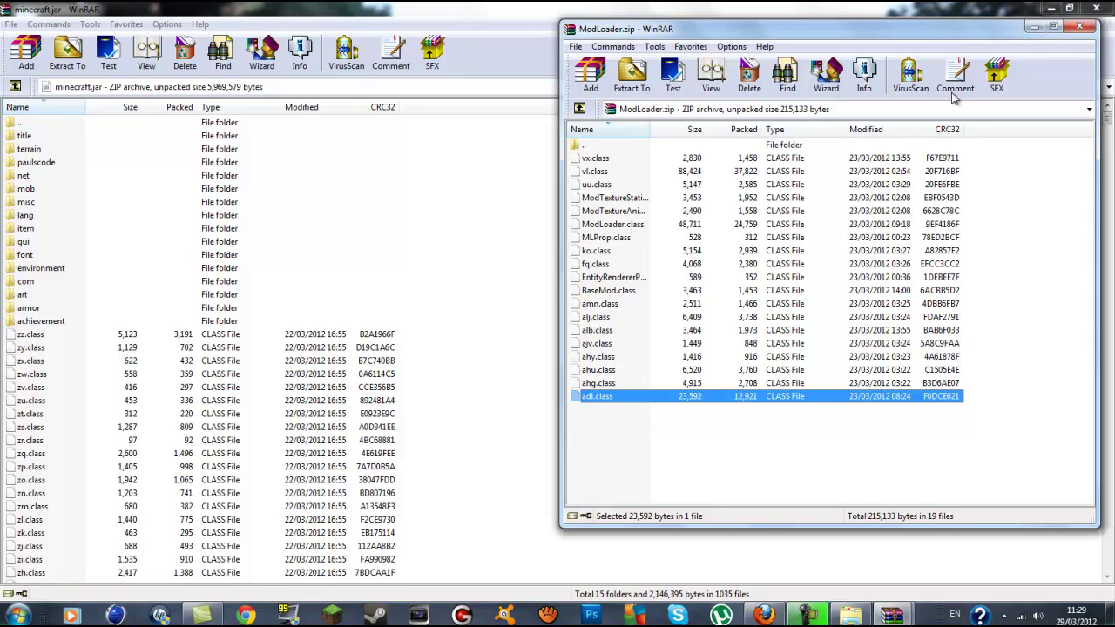
Copy all class files from ModLoader.zip into minecraft.jar, using the "Add and replace files" update mode.
click(974, 375)
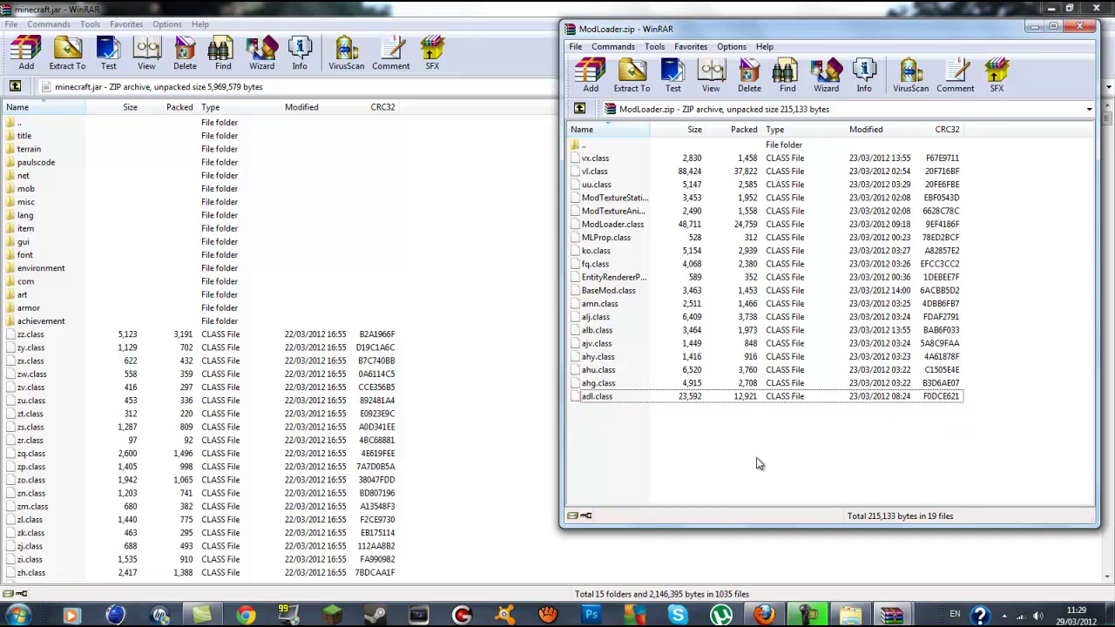
drag(756, 459, 585, 144)
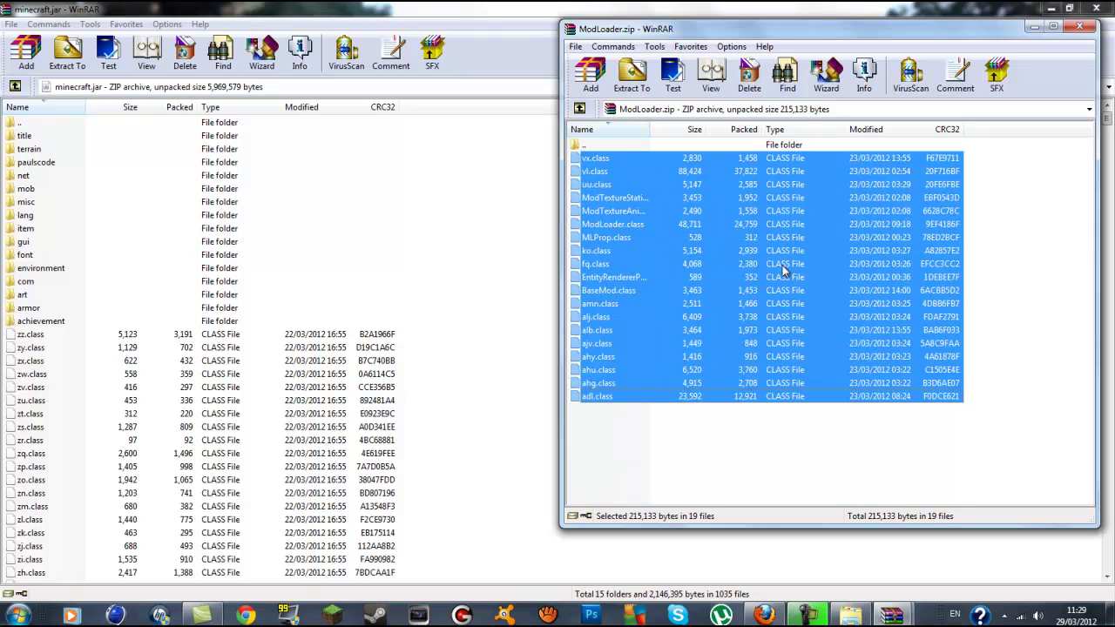
drag(634, 228, 89, 480)
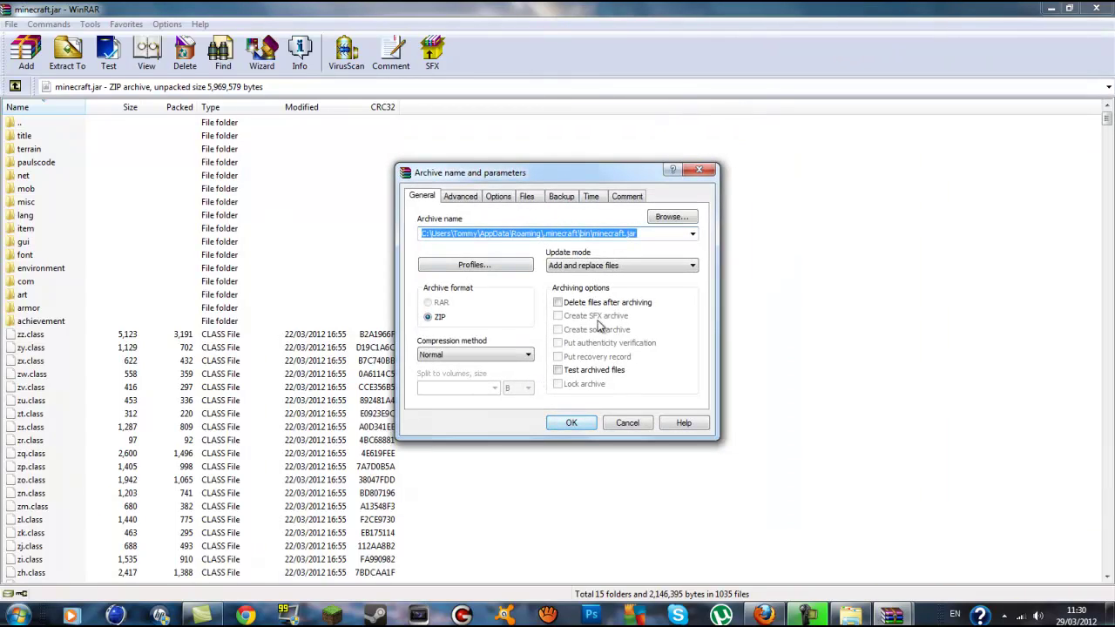
click(575, 266)
click(575, 270)
click(578, 423)
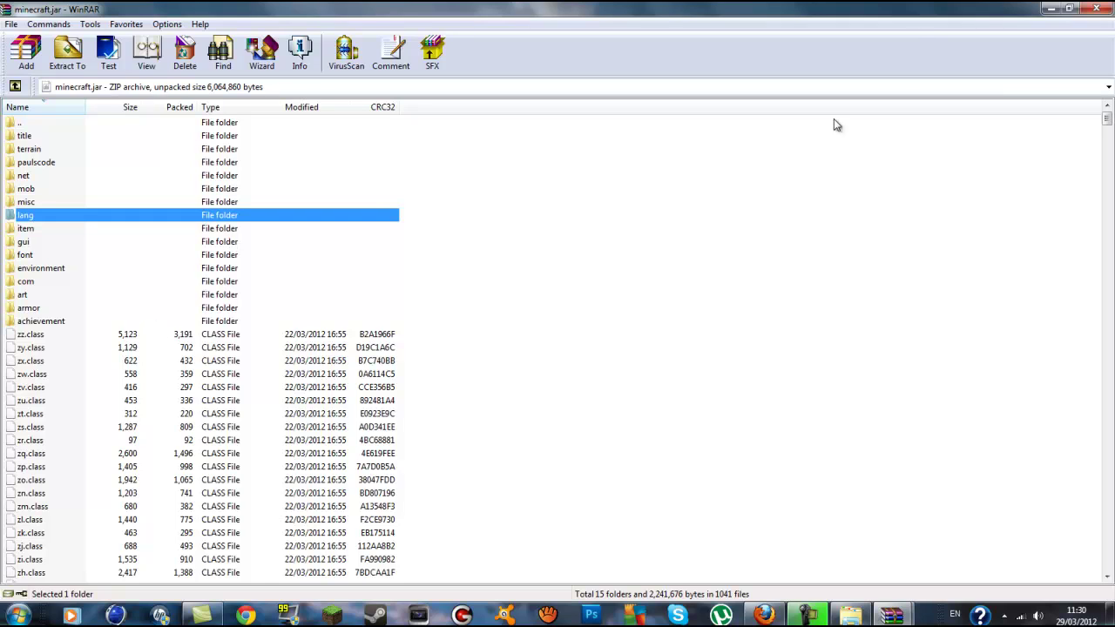
Close the ModLoader archive and move ModLoader.zip above the row of remaining mod archives on the desktop.
click(1052, 10)
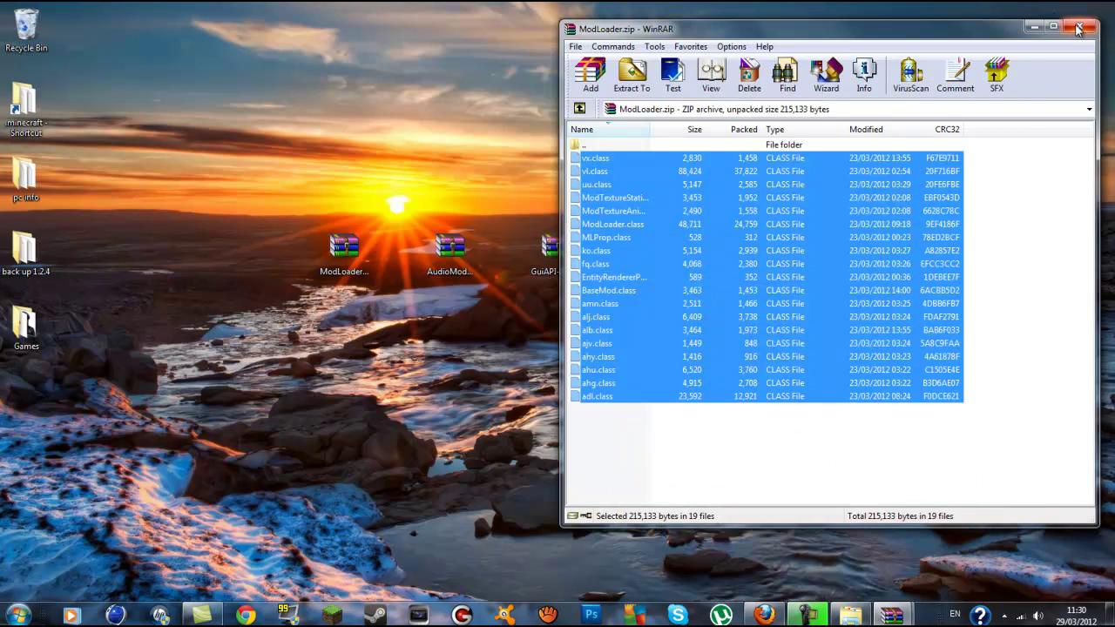
click(1079, 29)
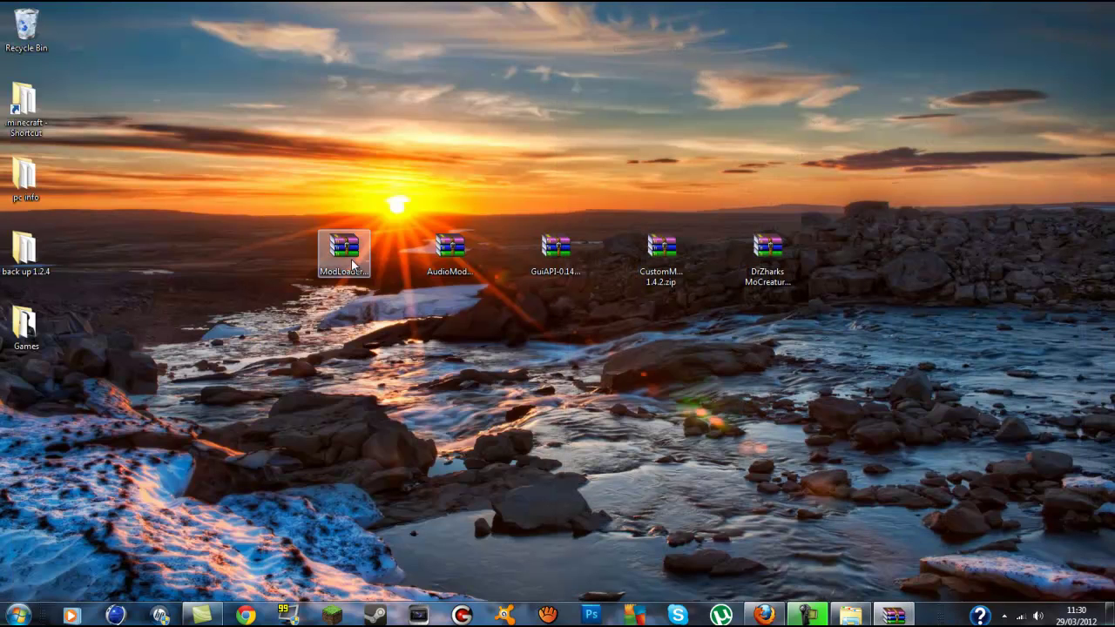
drag(351, 258, 351, 183)
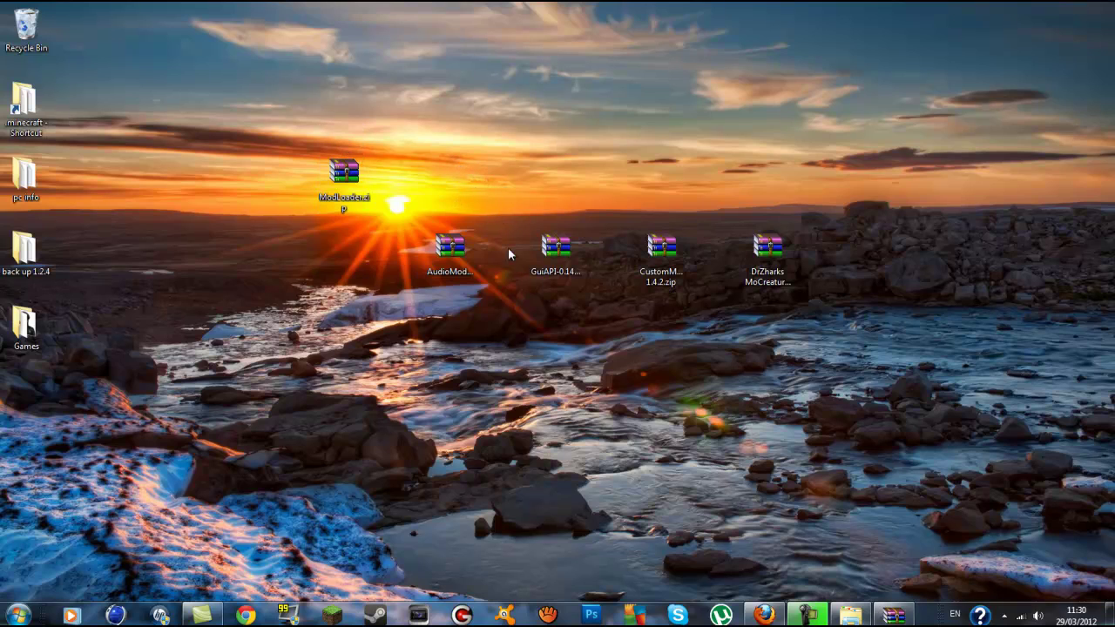
Open AudioMod.zip from the desktop and arrange its window beside the minecraft.jar archive.
double_click(459, 249)
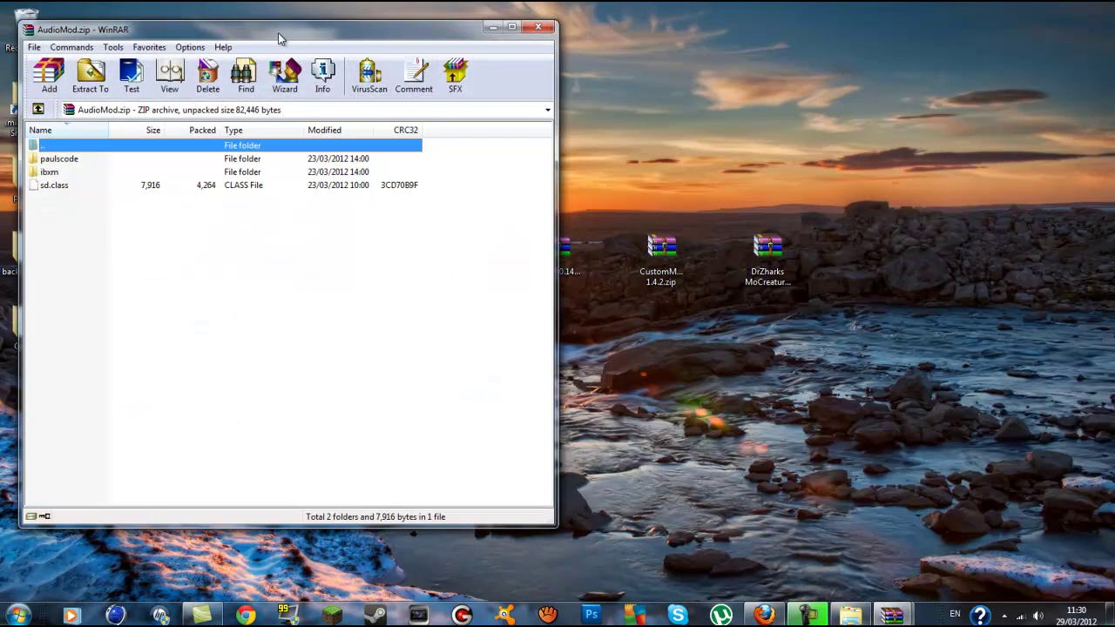
drag(275, 38, 814, 46)
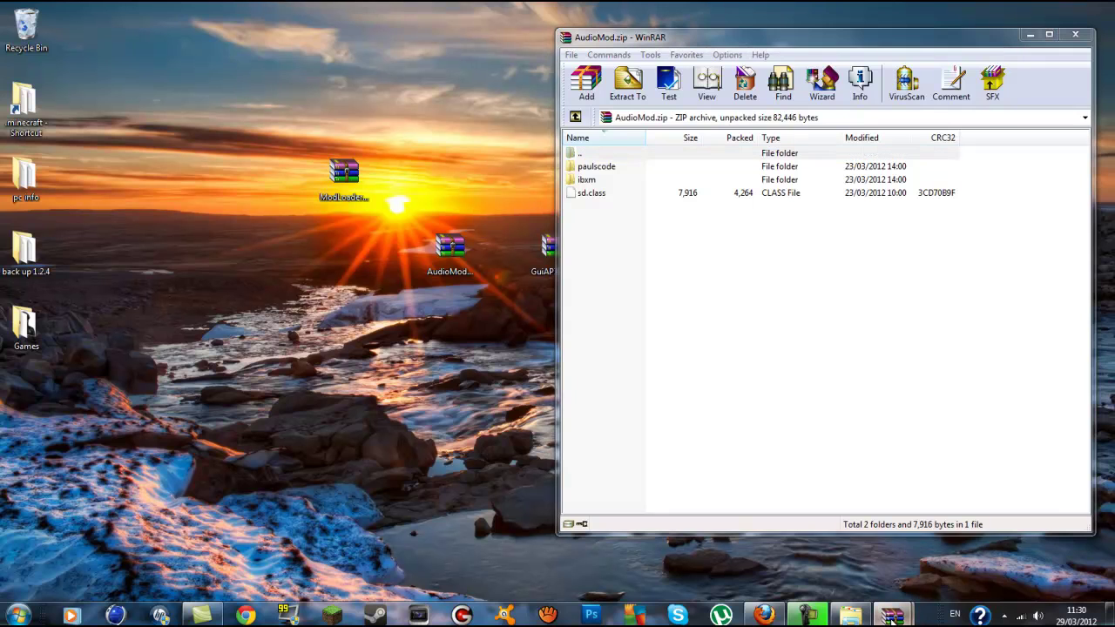
mouse_move(891, 615)
click(810, 535)
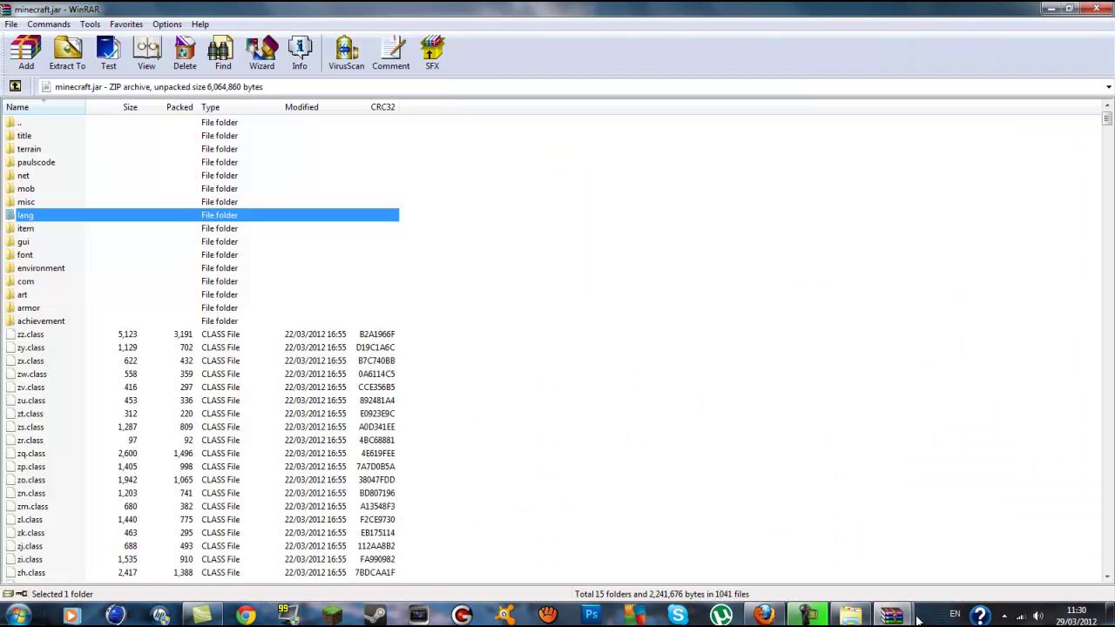
mouse_move(891, 615)
click(944, 557)
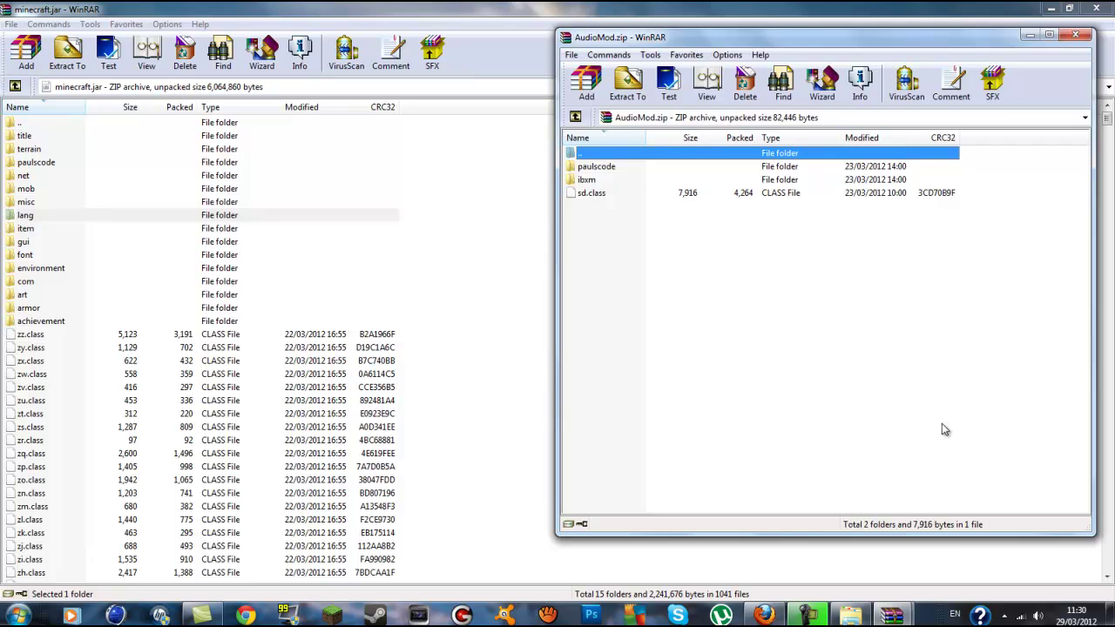
drag(650, 39, 653, 58)
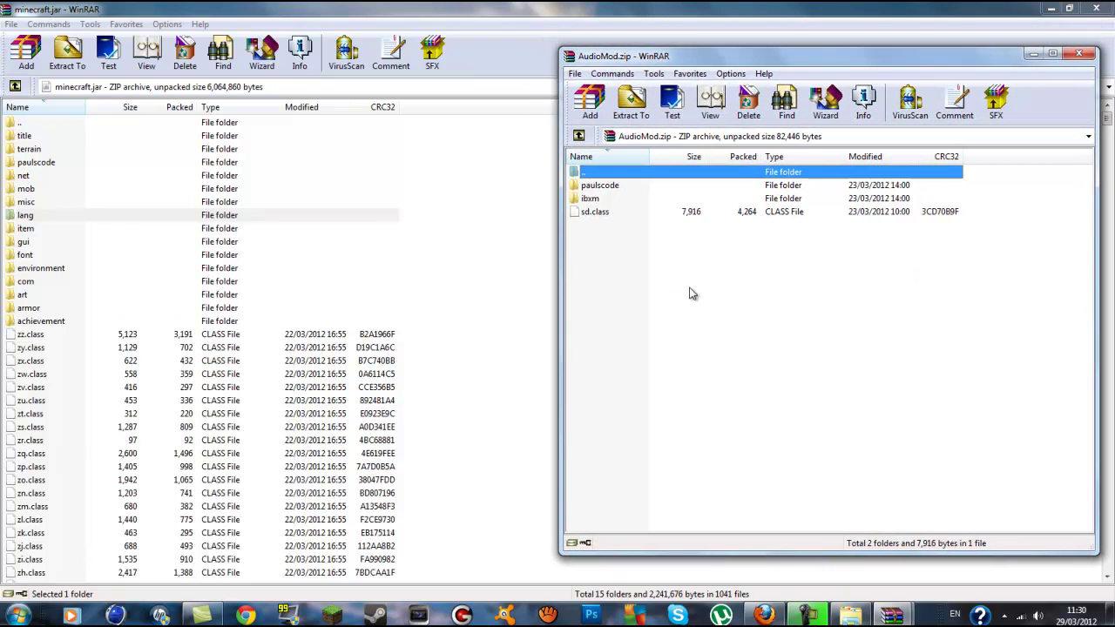
Copy the paulscode and ibxm folders and sd.class from AudioMod.zip into minecraft.jar.
drag(690, 224, 585, 191)
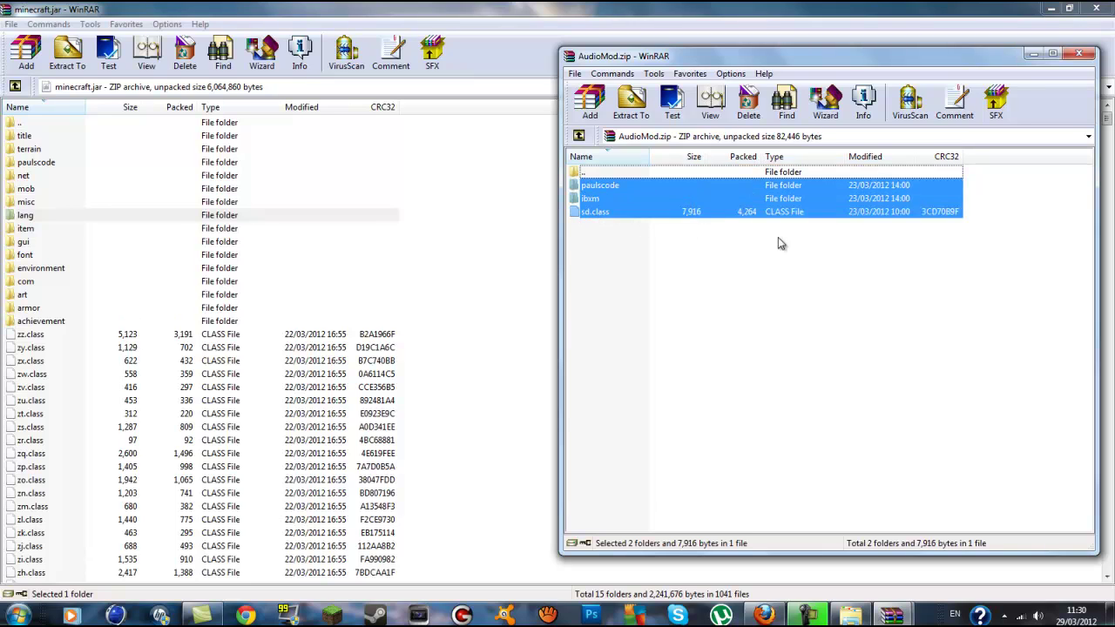
drag(765, 245, 701, 190)
drag(589, 205, 75, 495)
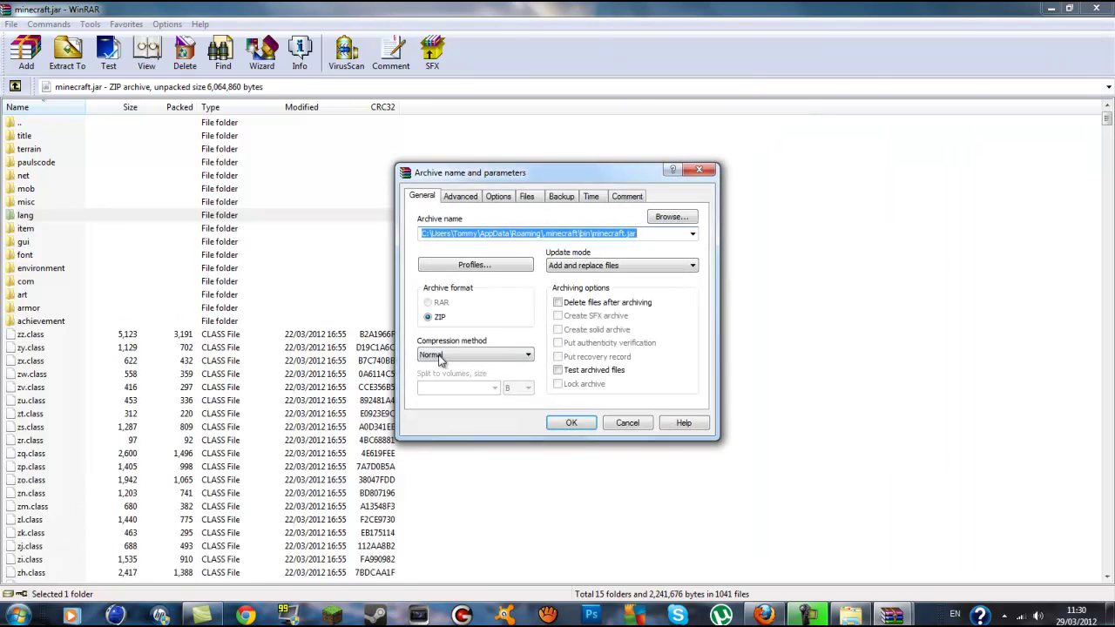
click(570, 423)
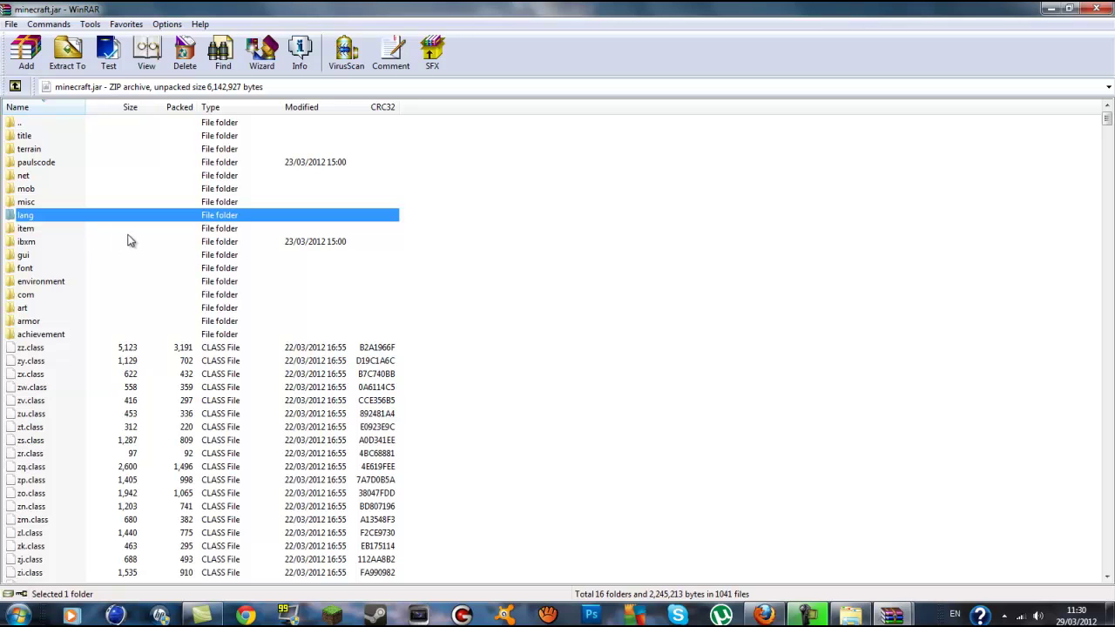
Close the AudioMod archive and move AudioMod.zip next to ModLoader.zip on the desktop.
click(1050, 10)
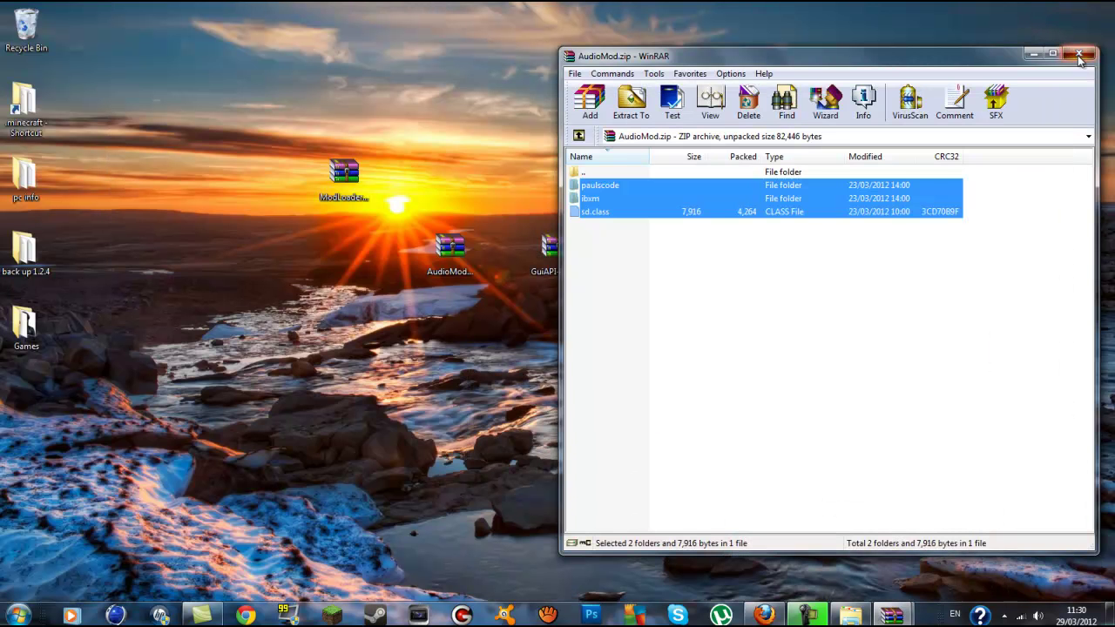
click(1061, 49)
drag(450, 249, 451, 175)
Open GuiAPI-0.14.1-1.2.4.zip from the desktop and arrange its window beside the minecraft.jar archive.
click(556, 251)
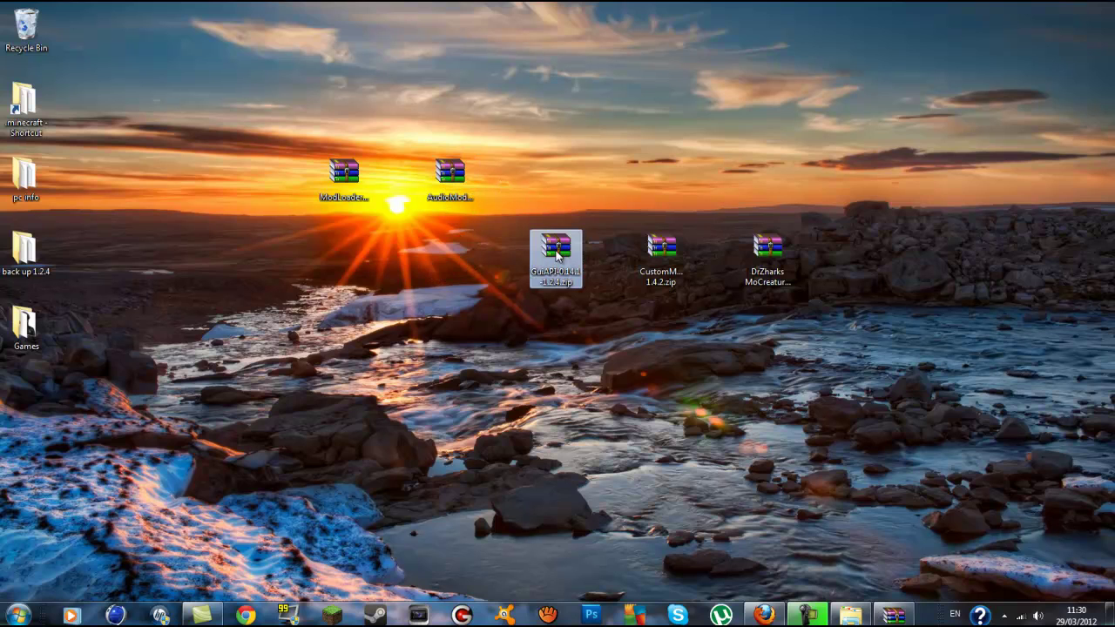
double_click(555, 251)
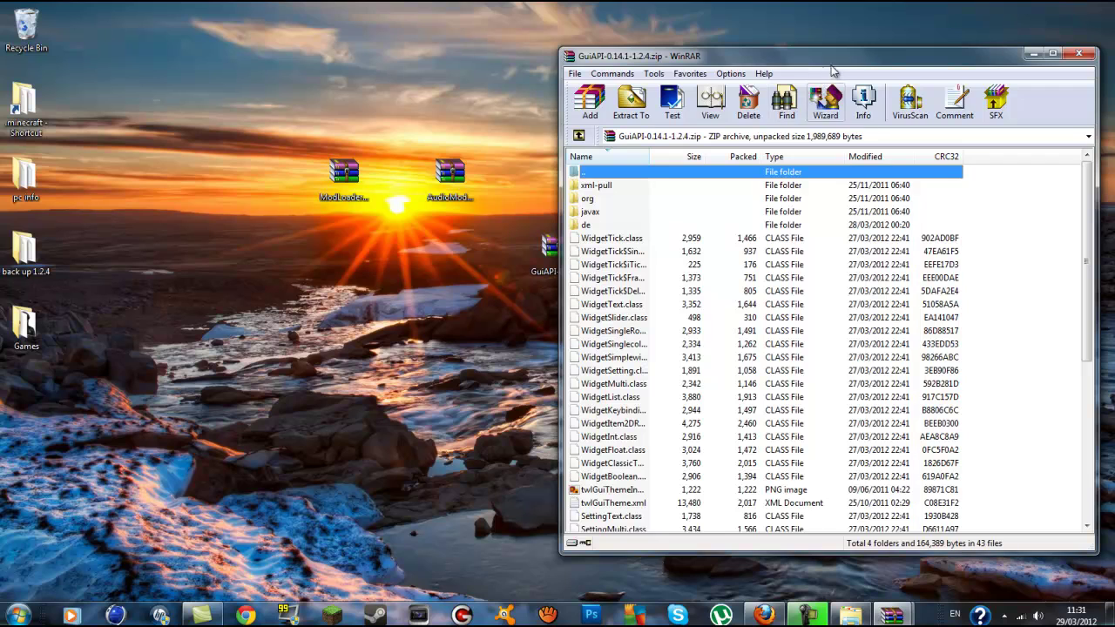
drag(834, 67, 840, 56)
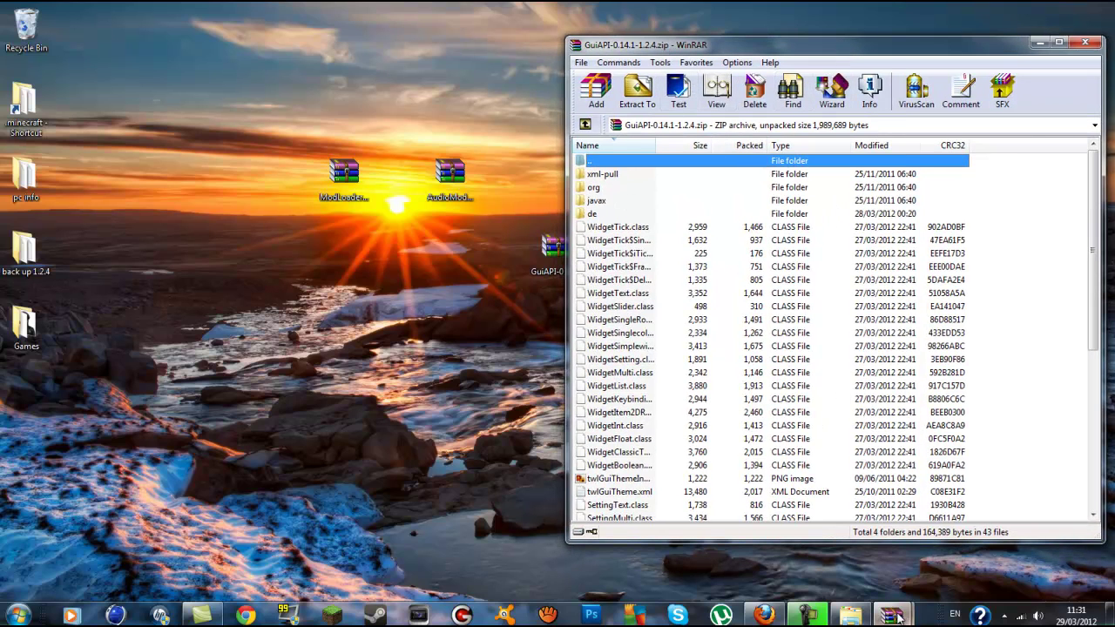
mouse_move(898, 616)
click(818, 544)
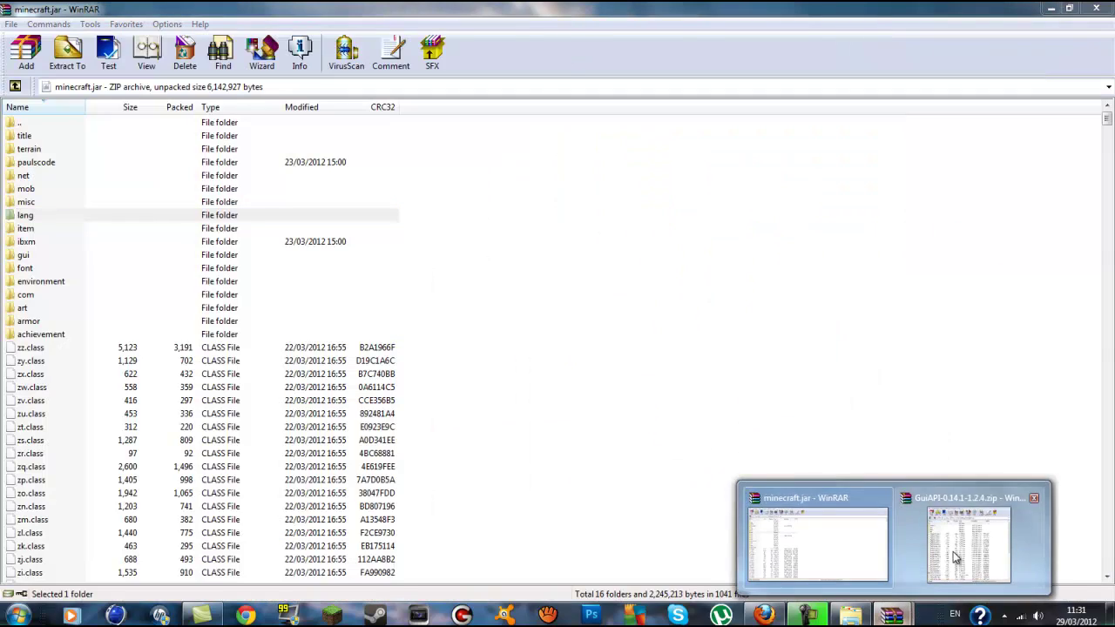
click(953, 552)
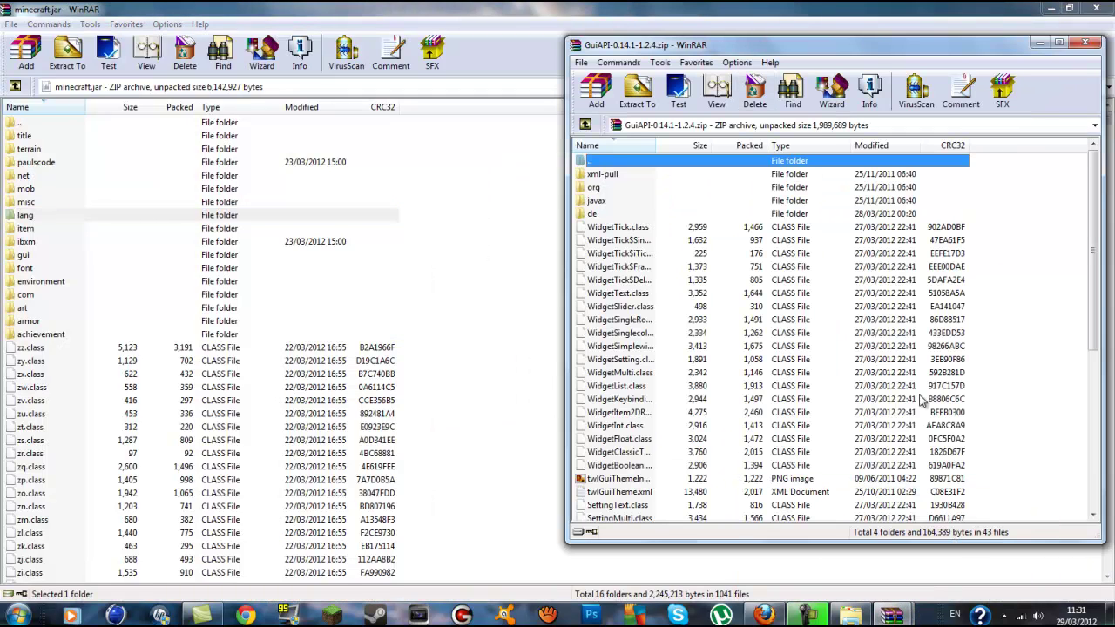
Copy all folders and files from GuiAPI-0.14.1-1.2.4.zip into minecraft.jar using the add and replace files mode.
click(981, 178)
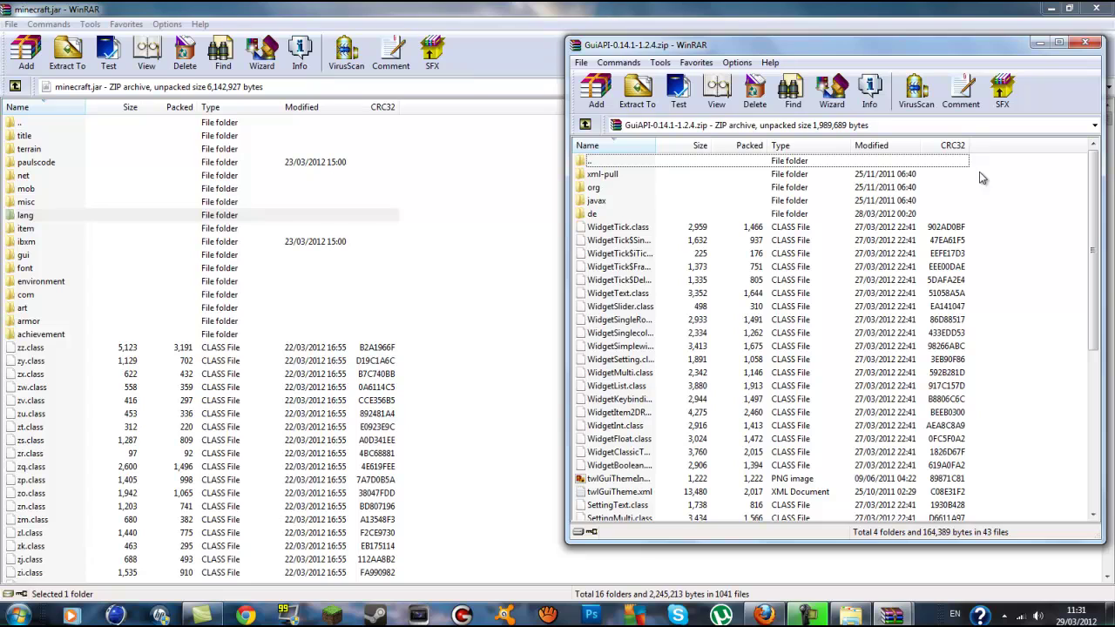
drag(978, 178, 549, 179)
drag(519, 202, 679, 519)
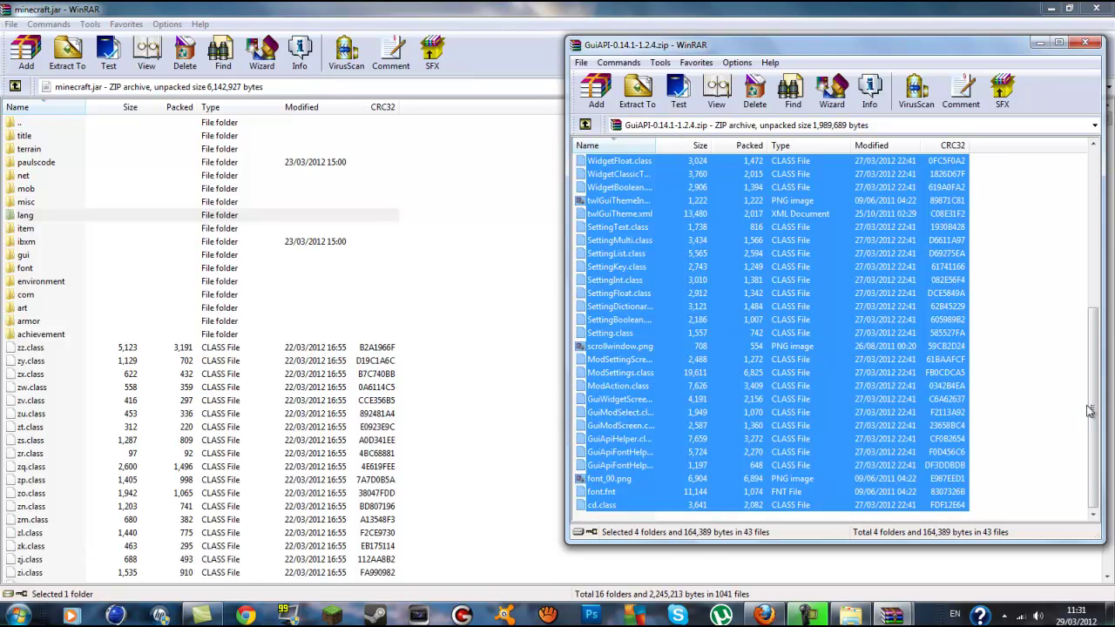
drag(1094, 446, 1018, 209)
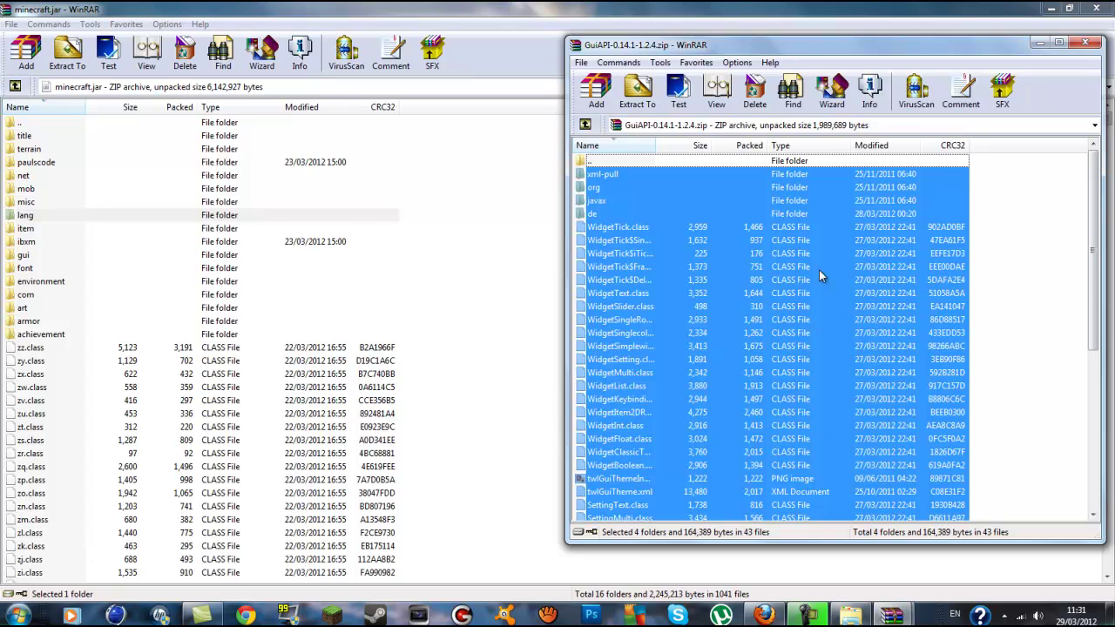
drag(819, 270, 558, 186)
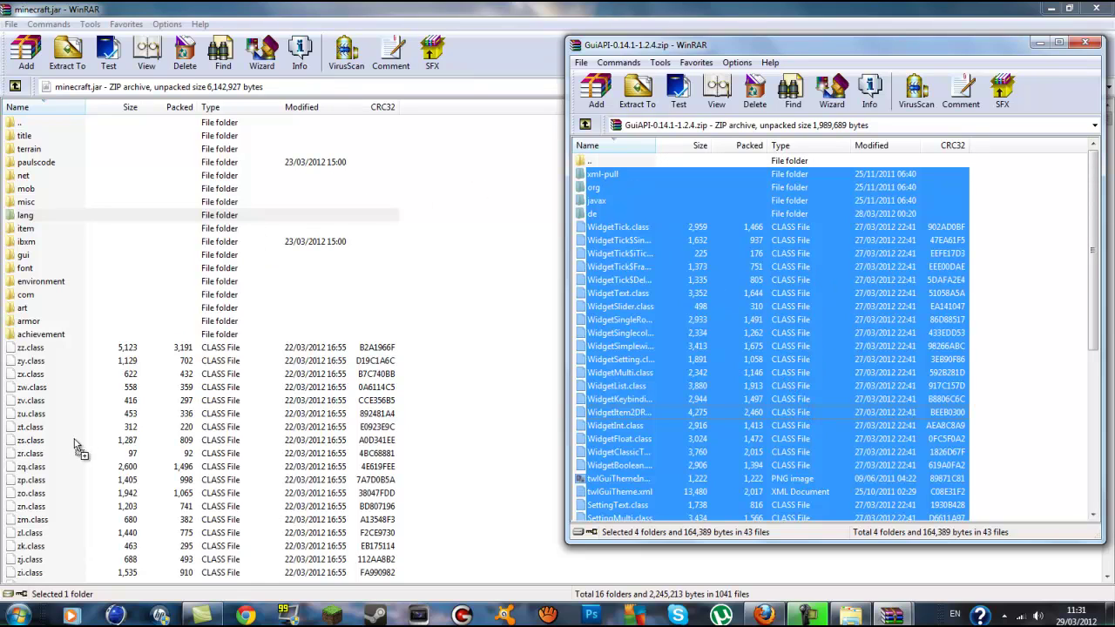
drag(98, 523, 98, 523)
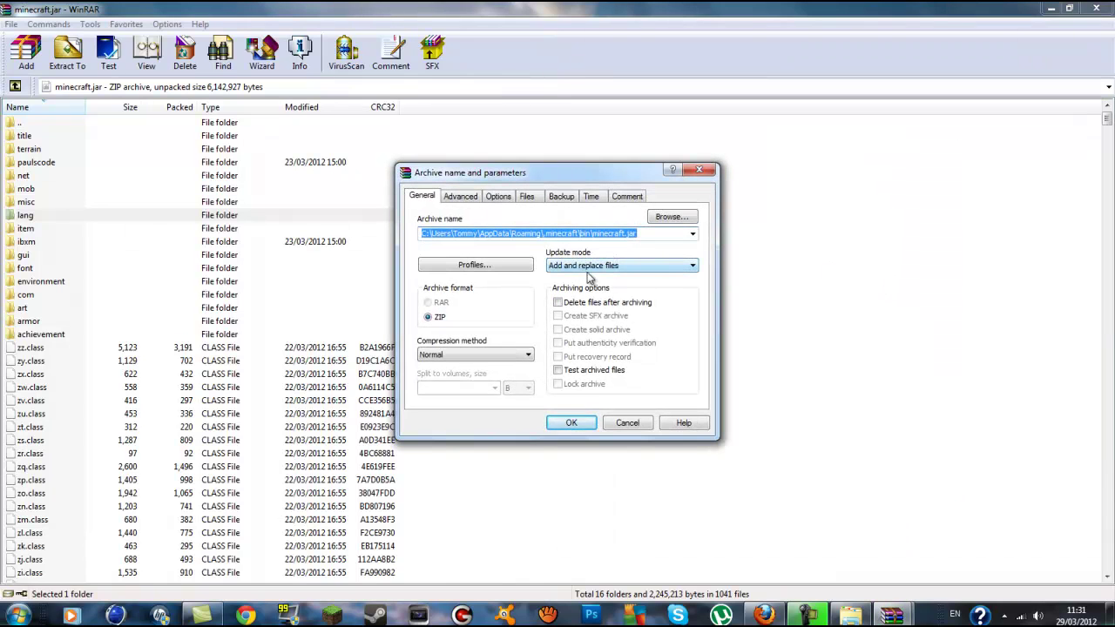
click(585, 425)
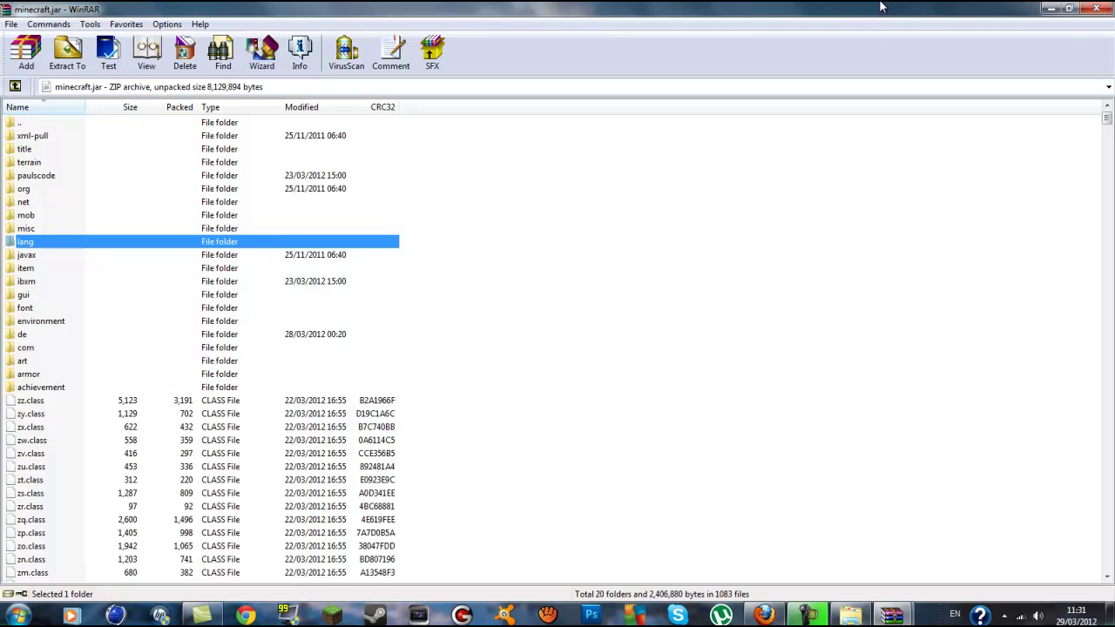
Close the minecraft.jar and GuiAPI archives and move the GuiAPI zip next to AudioMod.zip on the desktop.
click(1099, 9)
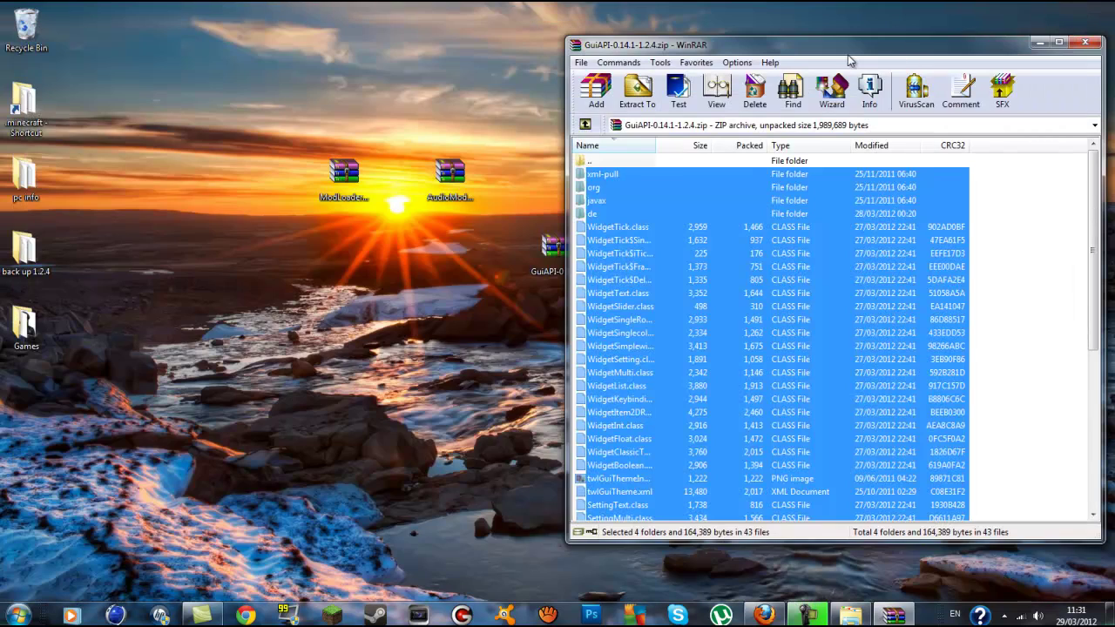
drag(849, 52, 721, 57)
click(955, 45)
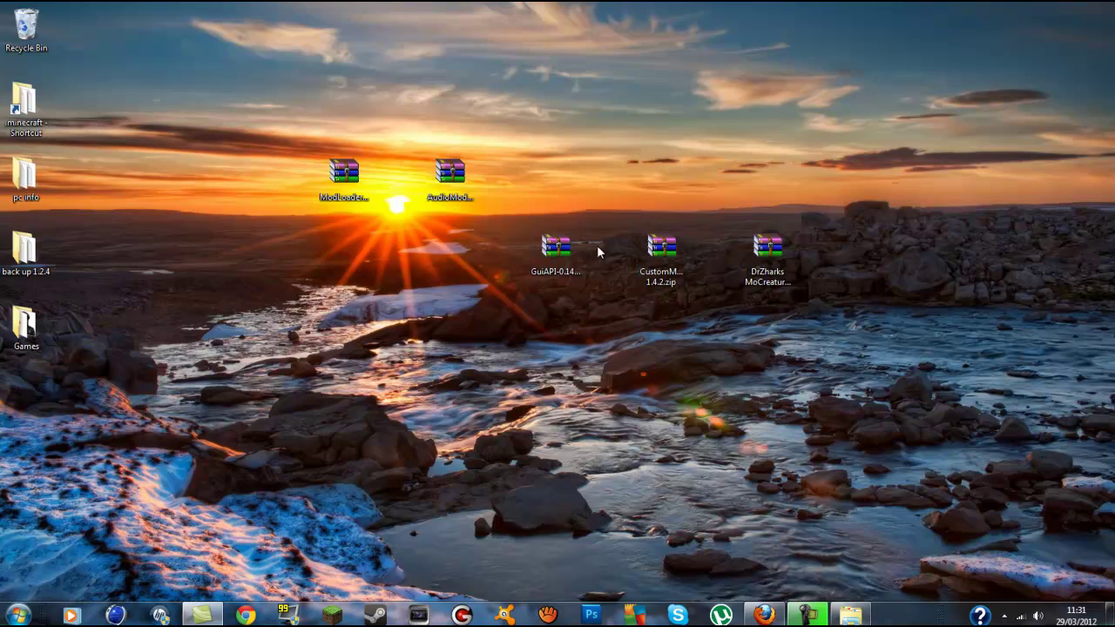
drag(558, 247, 557, 178)
click(654, 252)
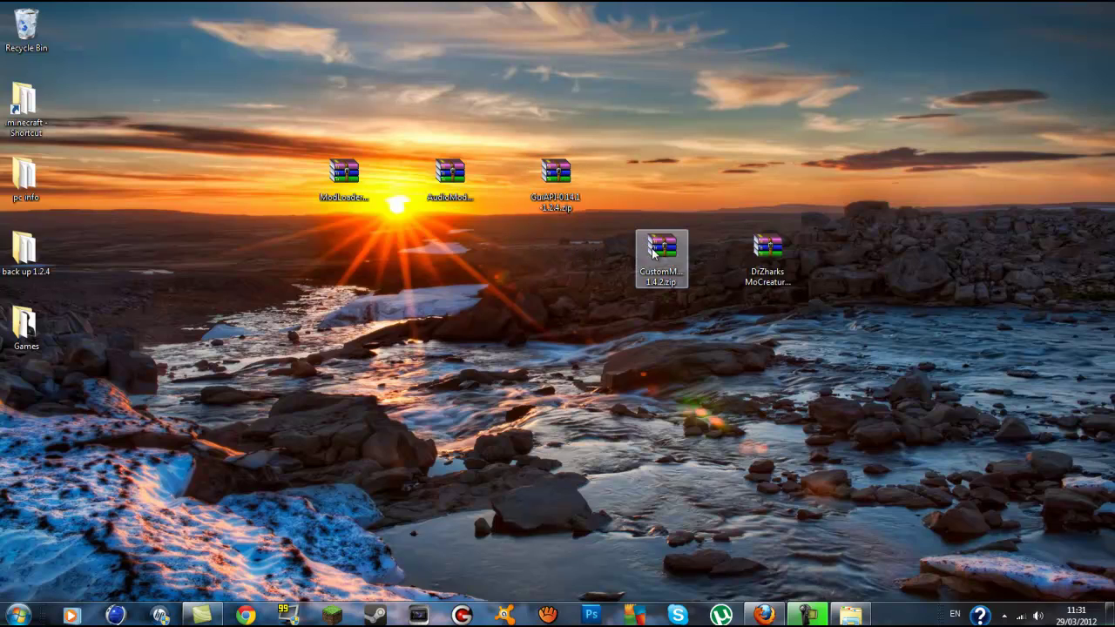
click(781, 247)
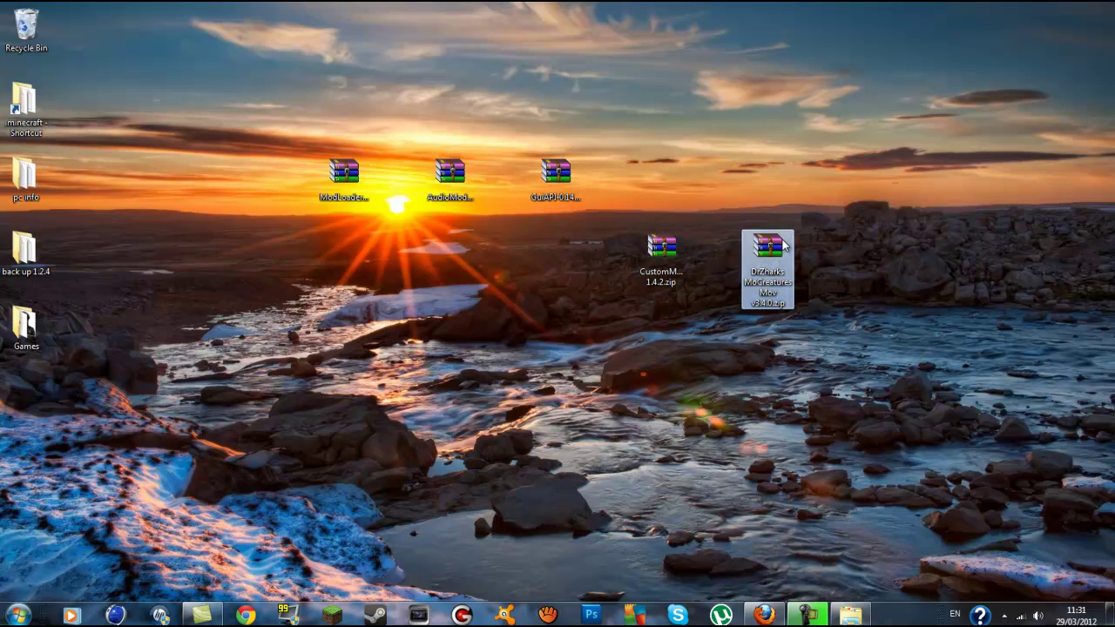
click(890, 223)
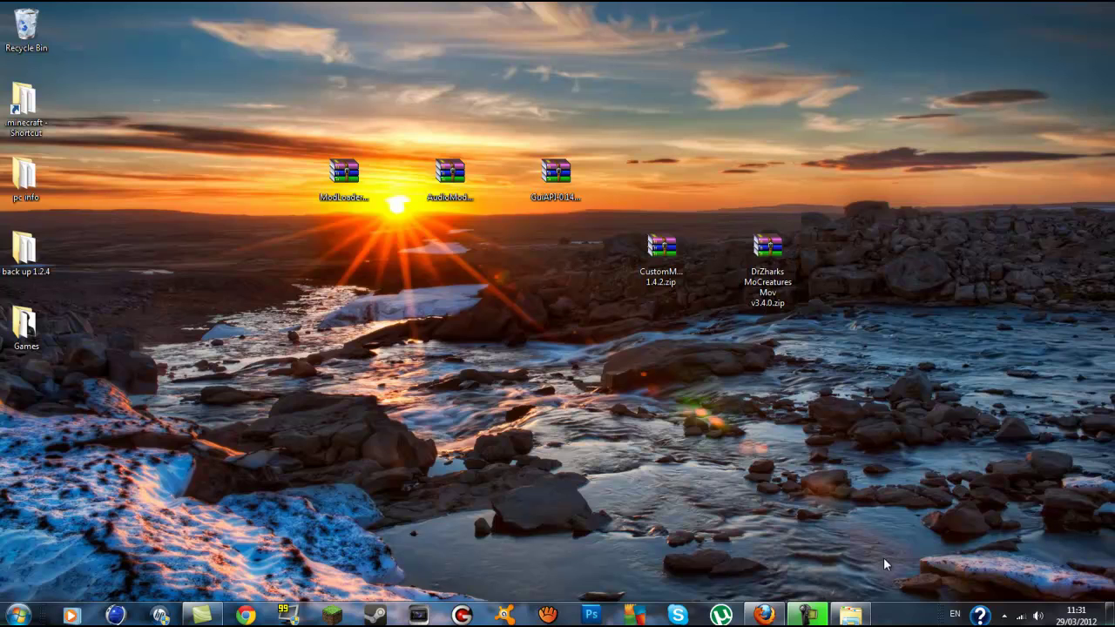
Bring up the open bin folder window and go back to the .minecraft folder.
mouse_move(863, 616)
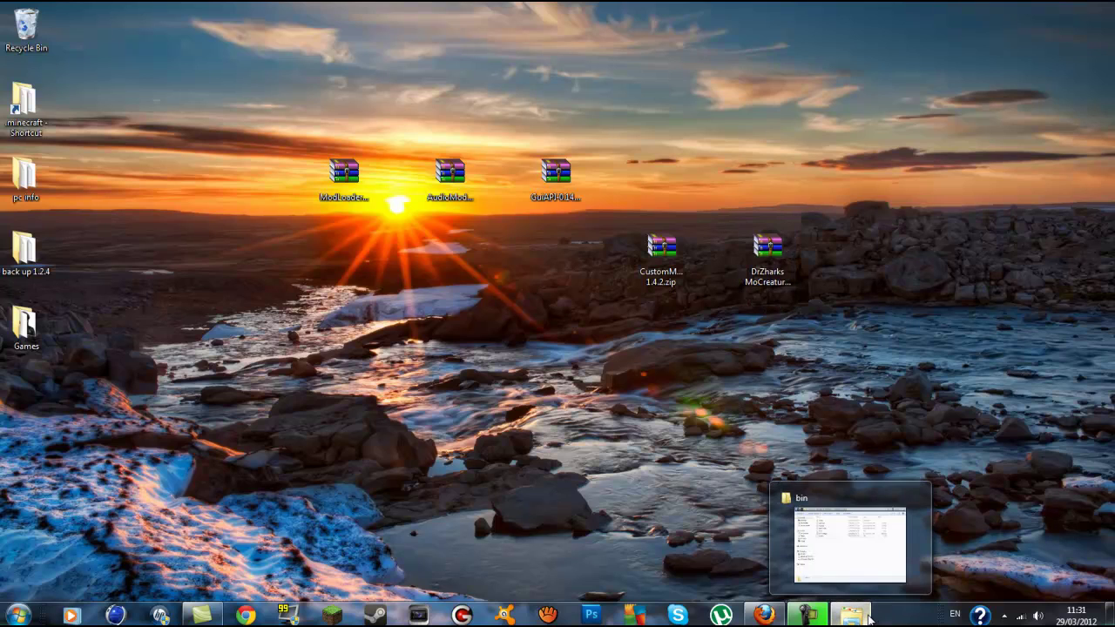
click(871, 522)
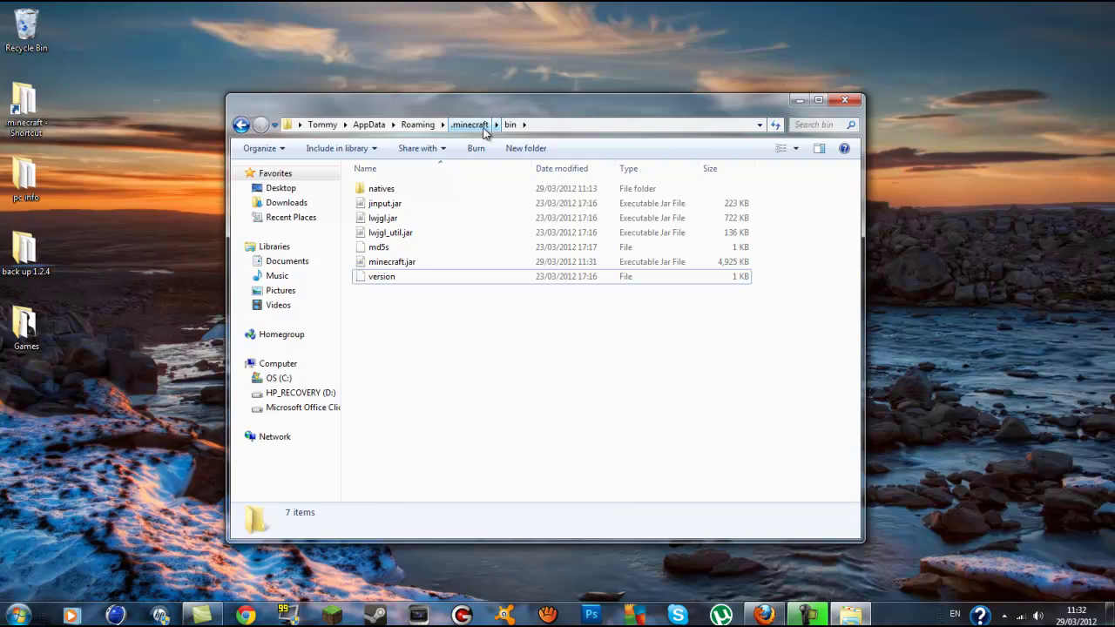
click(241, 125)
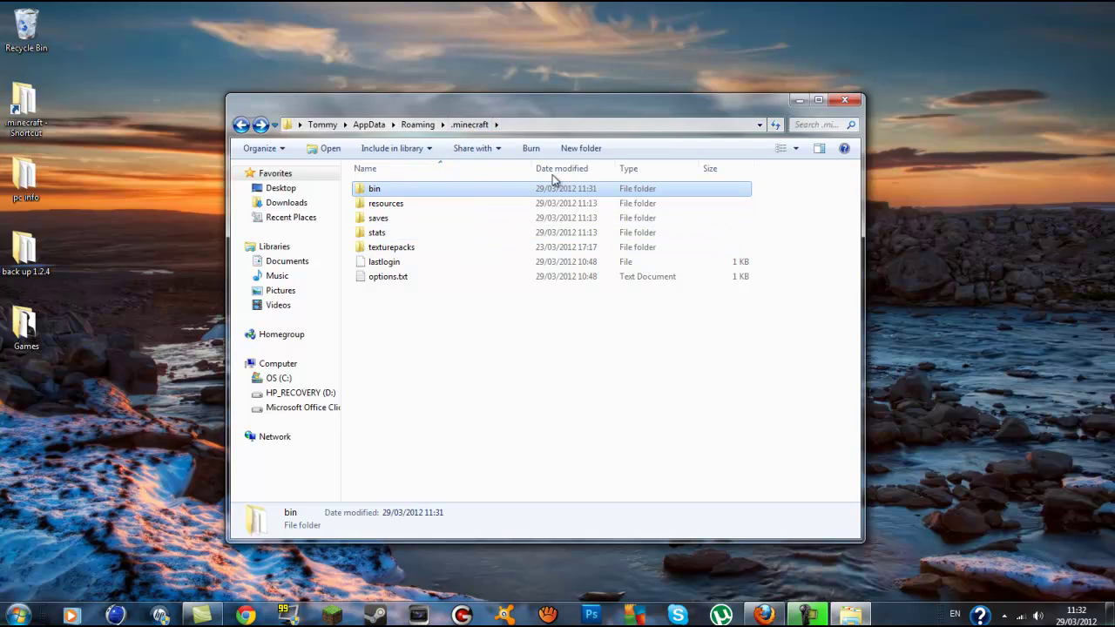
click(16, 616)
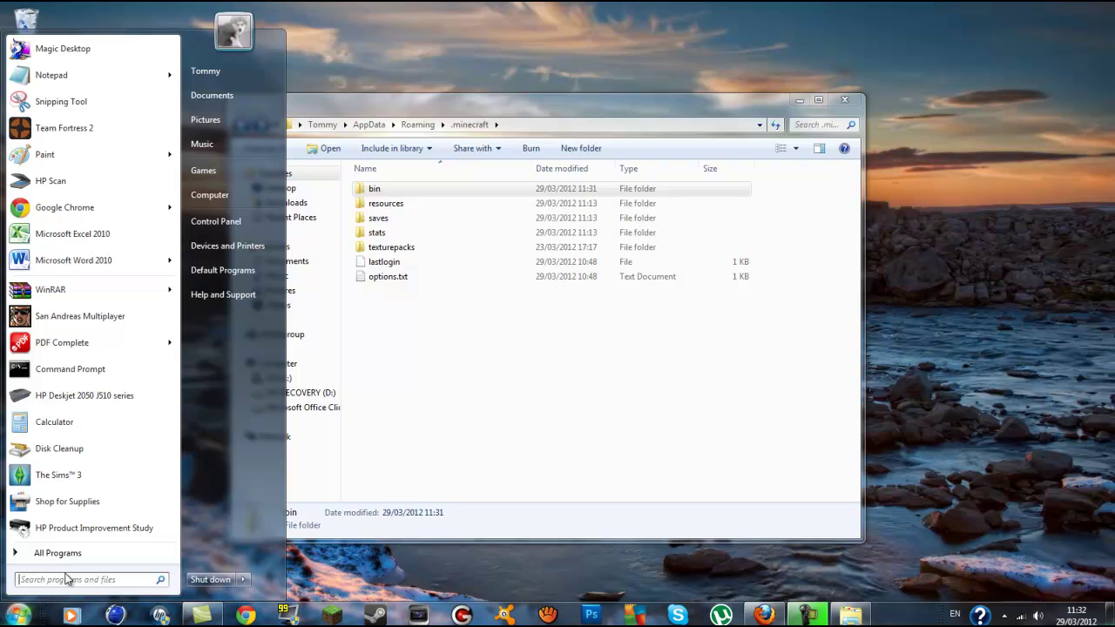
click(585, 318)
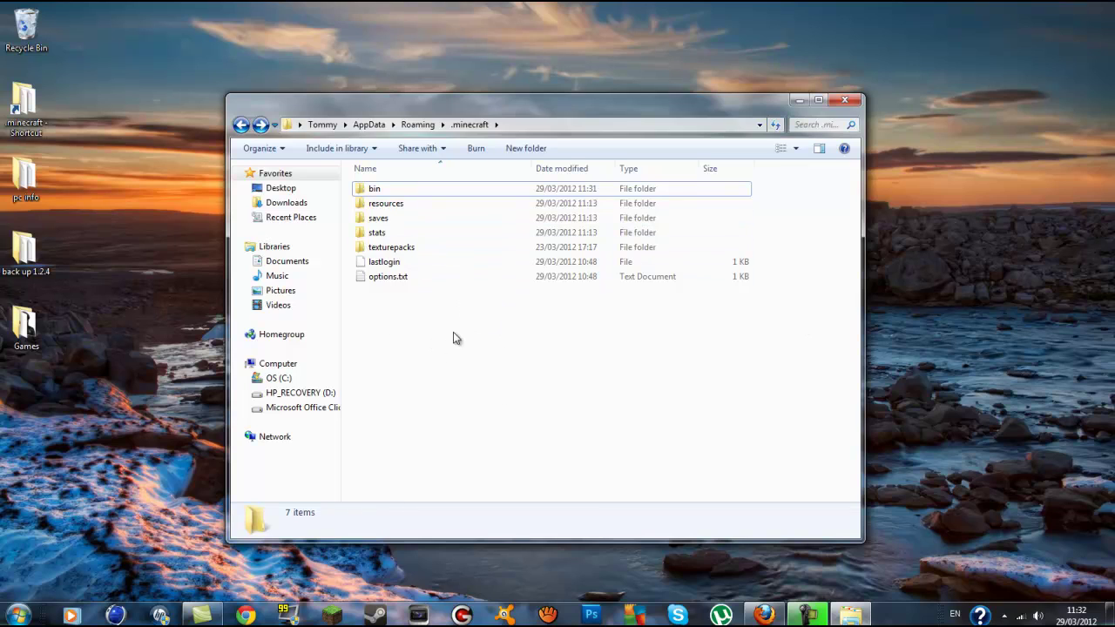
Create a new folder named mods inside the .minecraft folder.
right_click(429, 324)
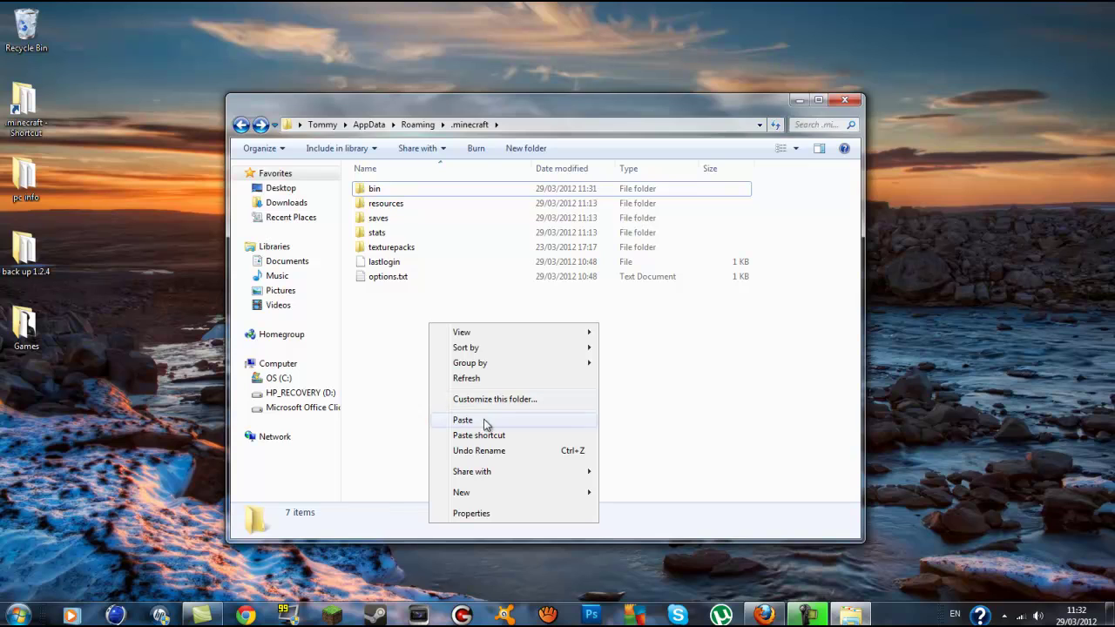
mouse_move(462, 492)
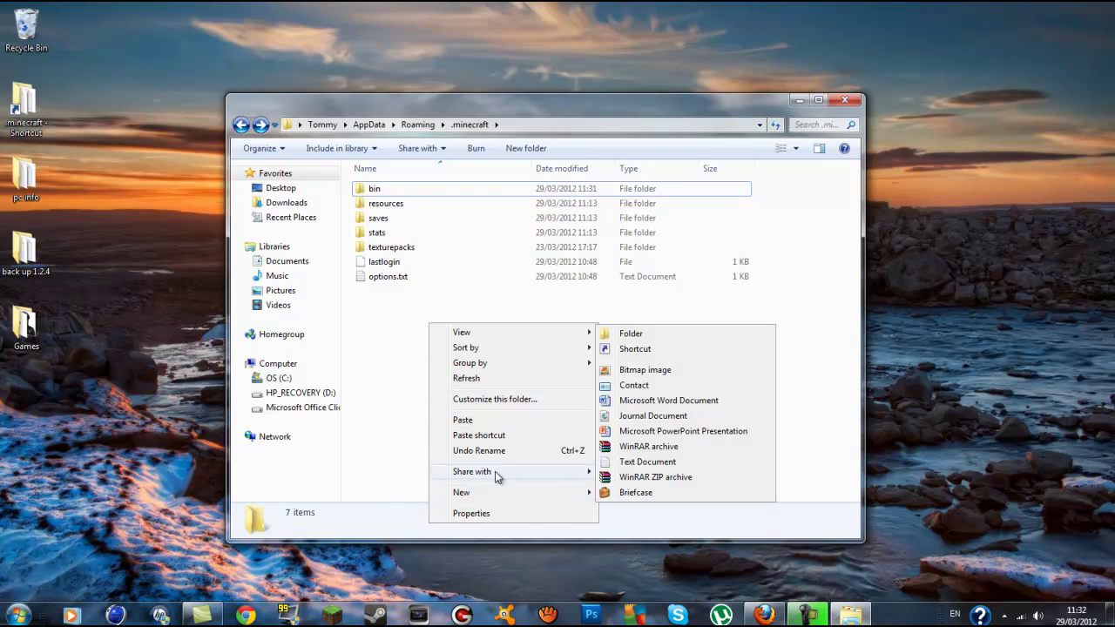
click(637, 339)
key(BackSpace)
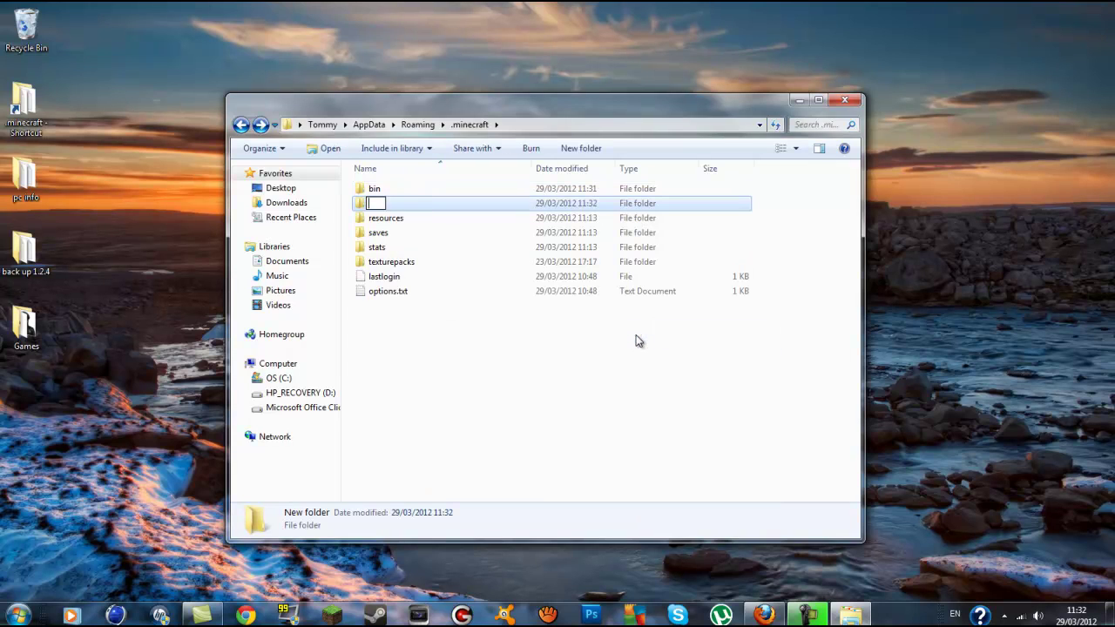
text(mods)
click(517, 418)
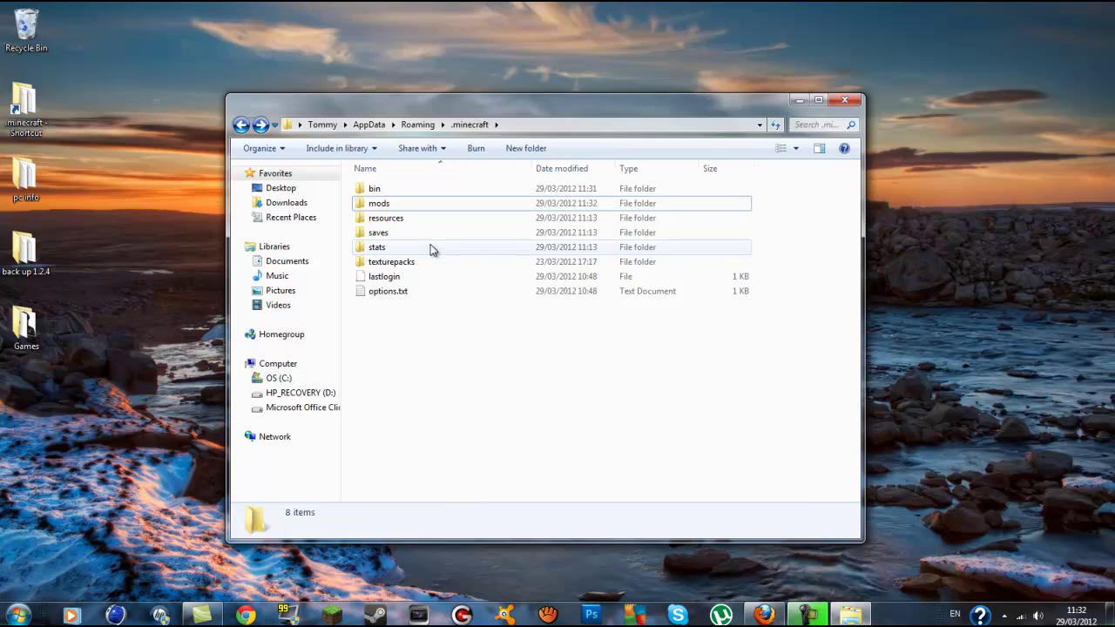
Open the mods folder and move CustomMobSpawner 1.4.2.zip from the desktop into it.
double_click(392, 204)
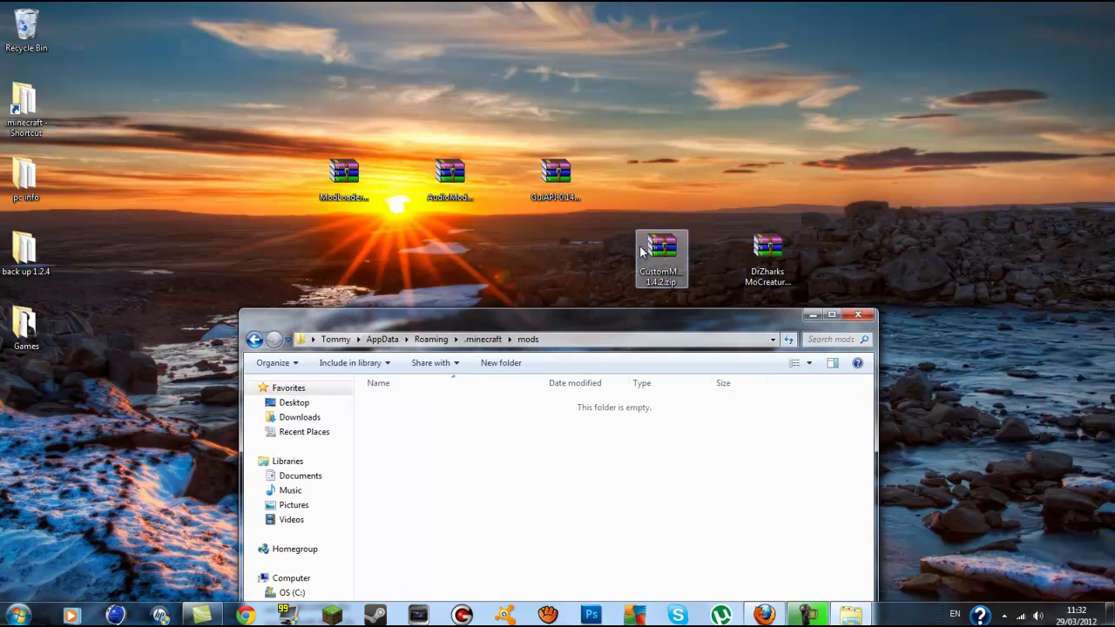
drag(535, 329, 287, 68)
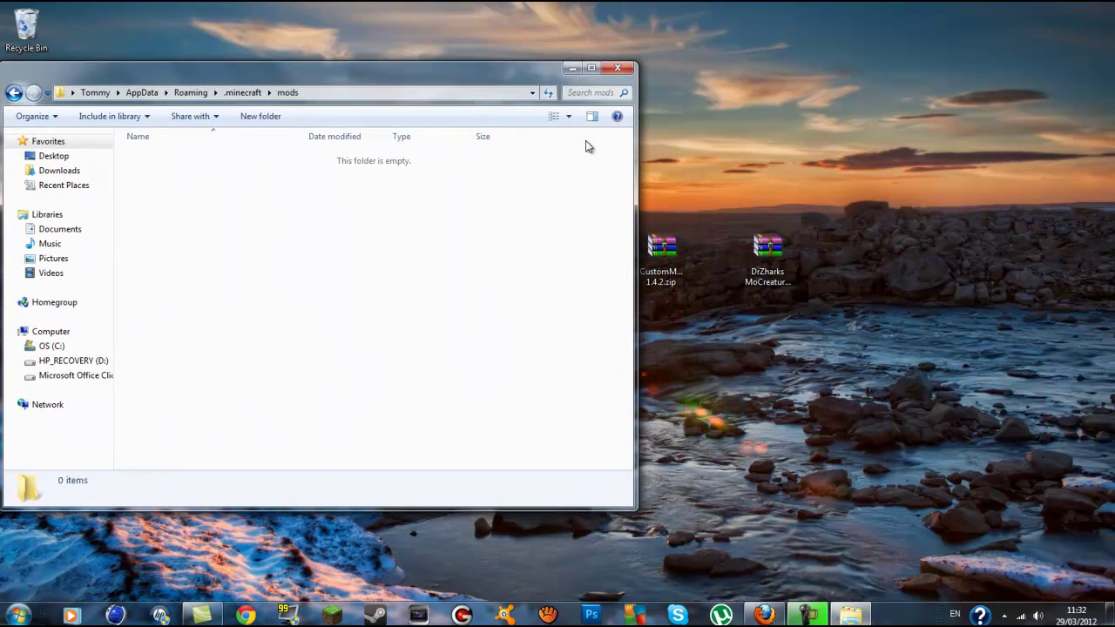
drag(768, 247, 926, 249)
drag(661, 248, 874, 253)
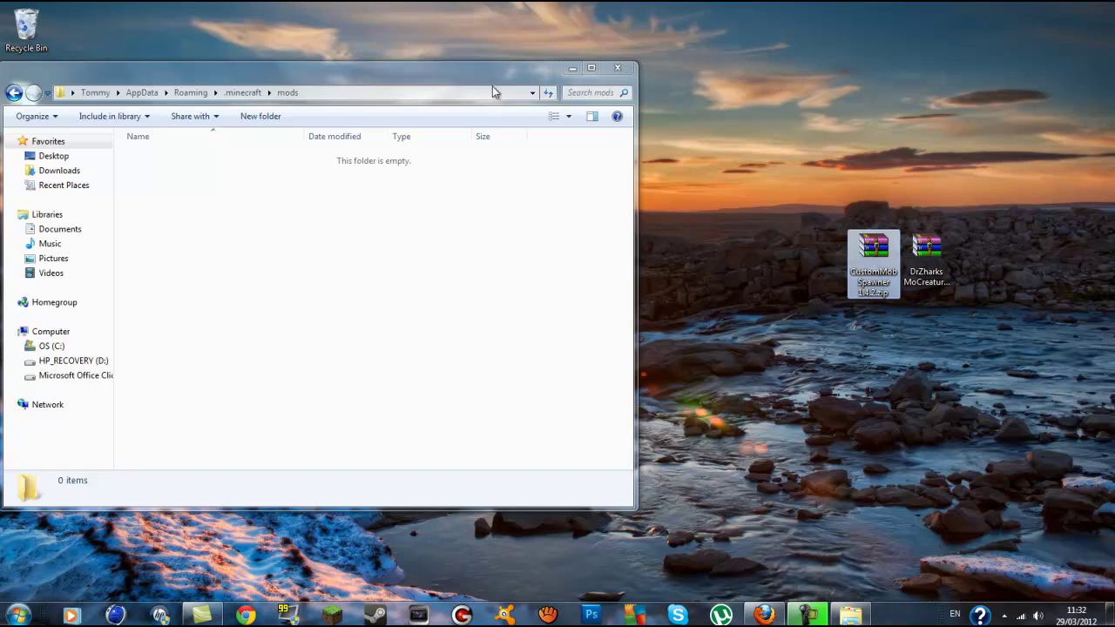
drag(411, 71, 495, 52)
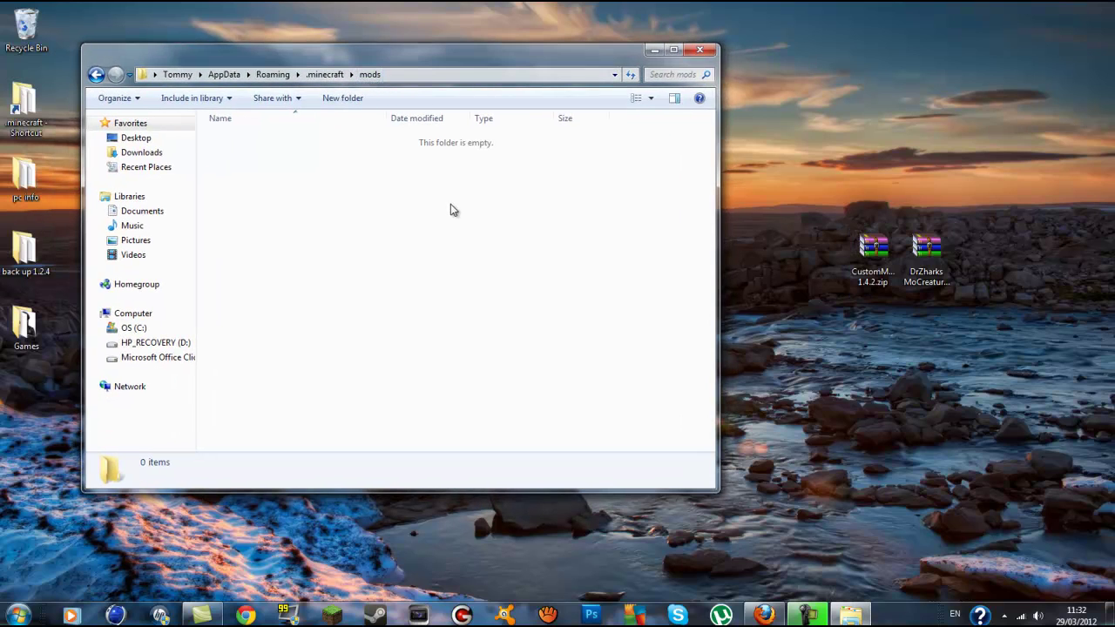
drag(867, 250, 813, 251)
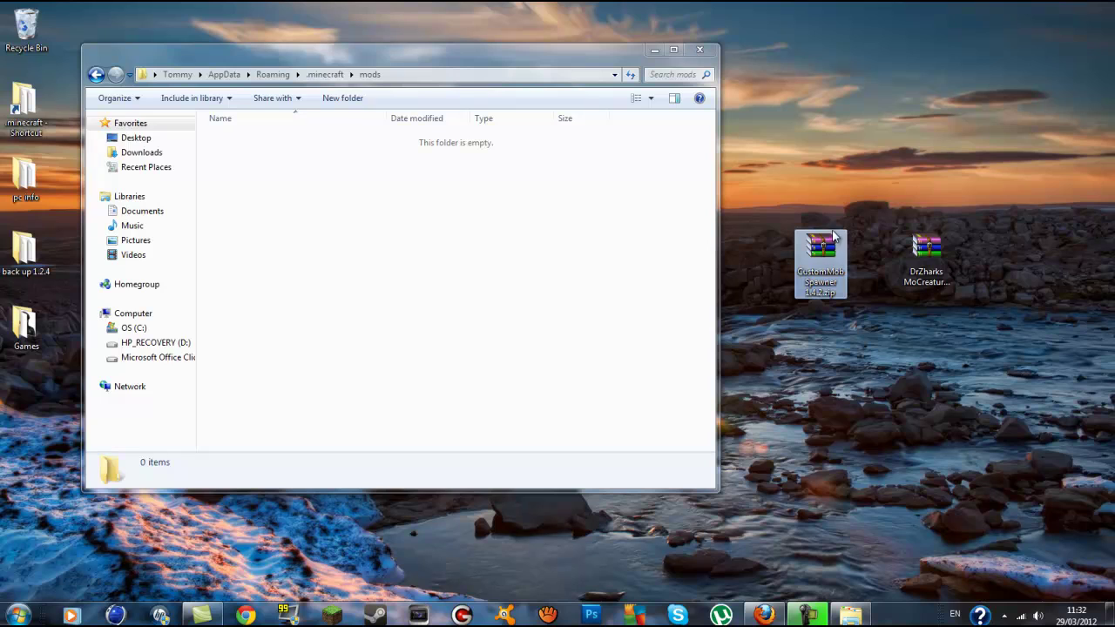
mouse_move(825, 259)
mouse_down()
mouse_move(821, 249)
mouse_move(575, 202)
mouse_move(327, 207)
mouse_move(315, 218)
mouse_up()
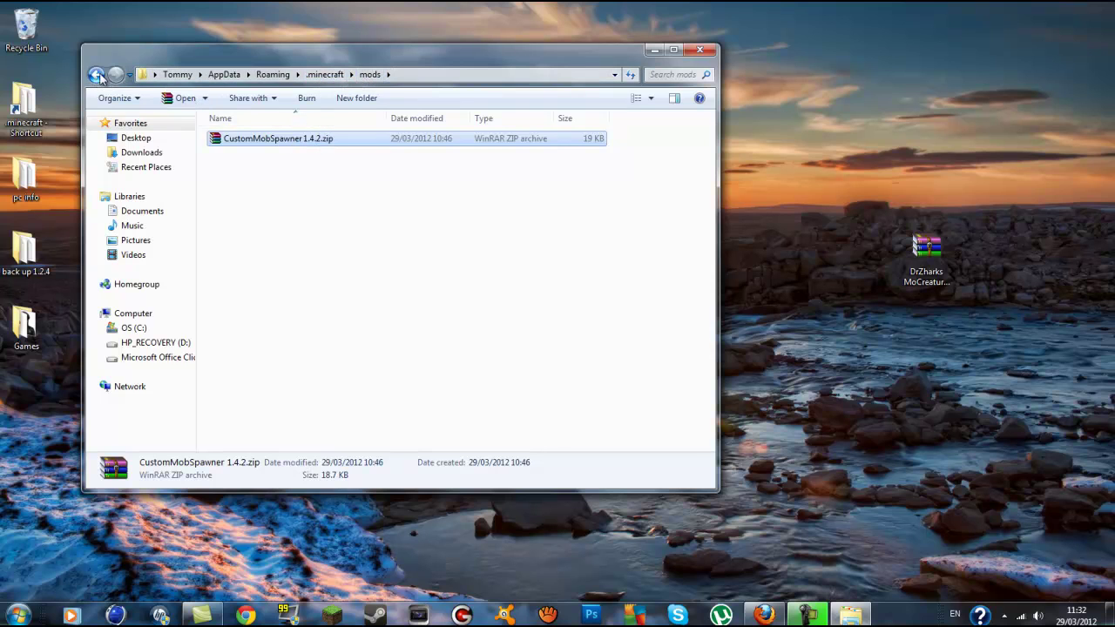
Return to the .minecraft folder, open DrZharks MoCreatures Mov v3.4.0.zip from the desktop and arrange both windows side by side.
click(322, 75)
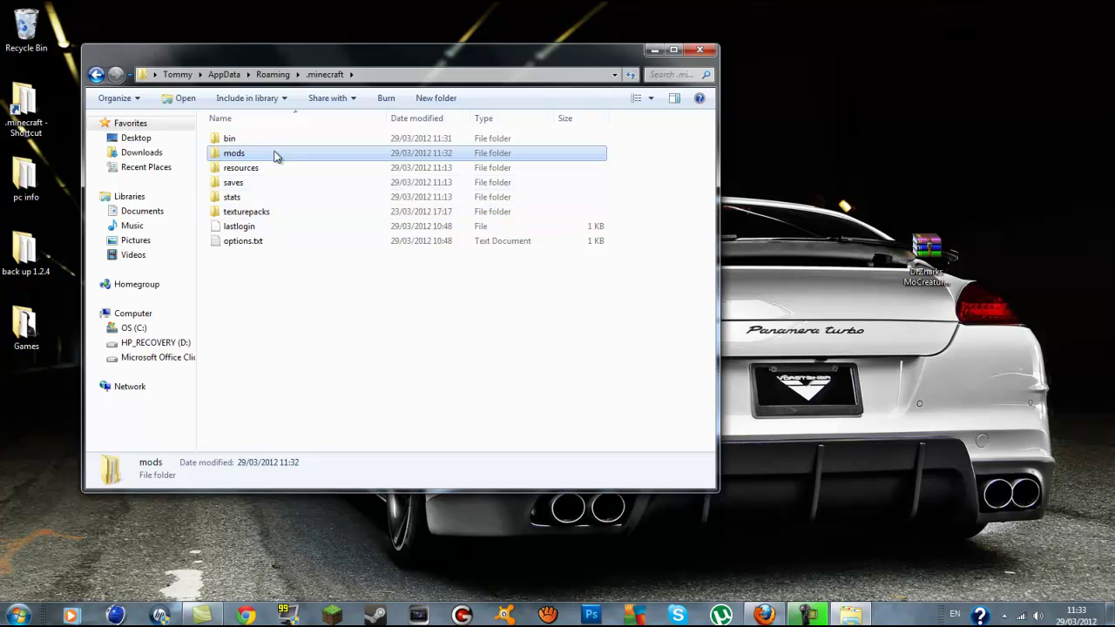
drag(933, 251, 828, 252)
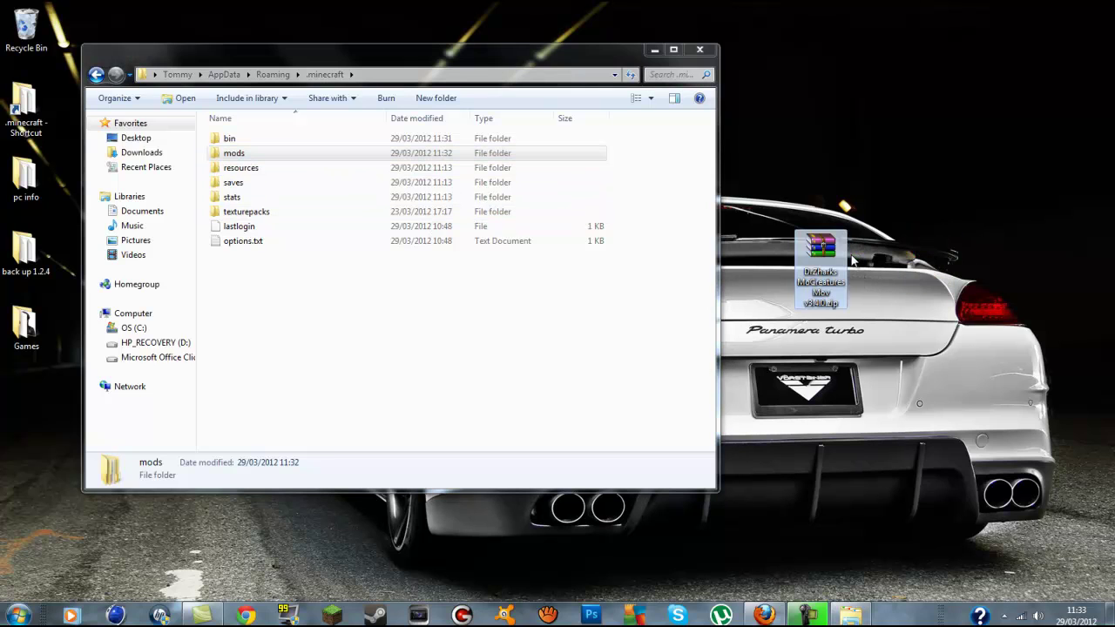
double_click(830, 253)
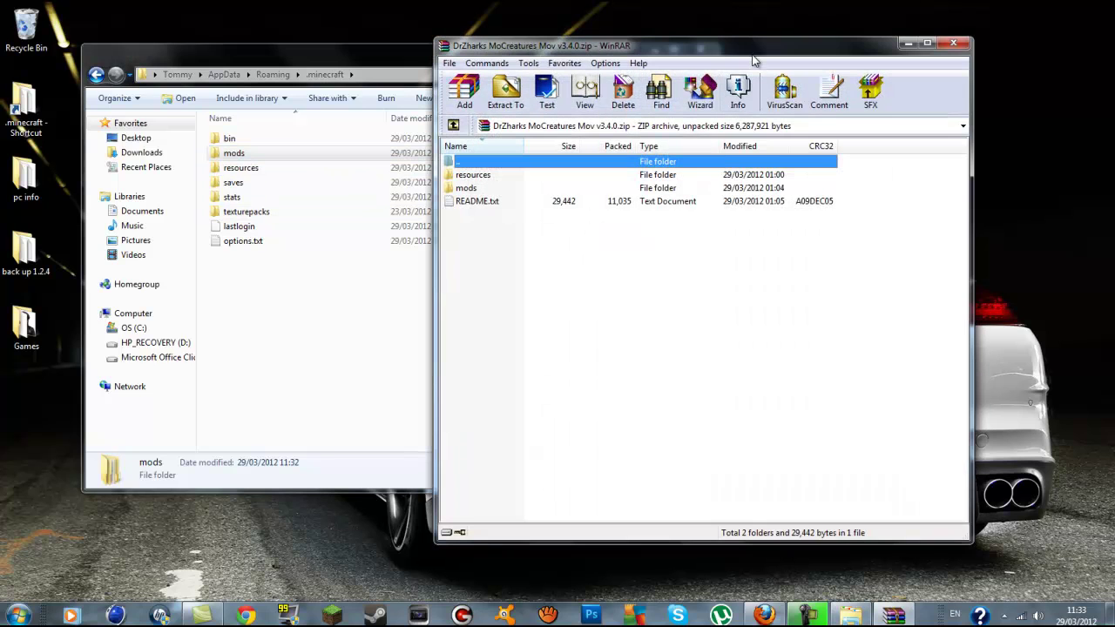
drag(756, 50, 872, 34)
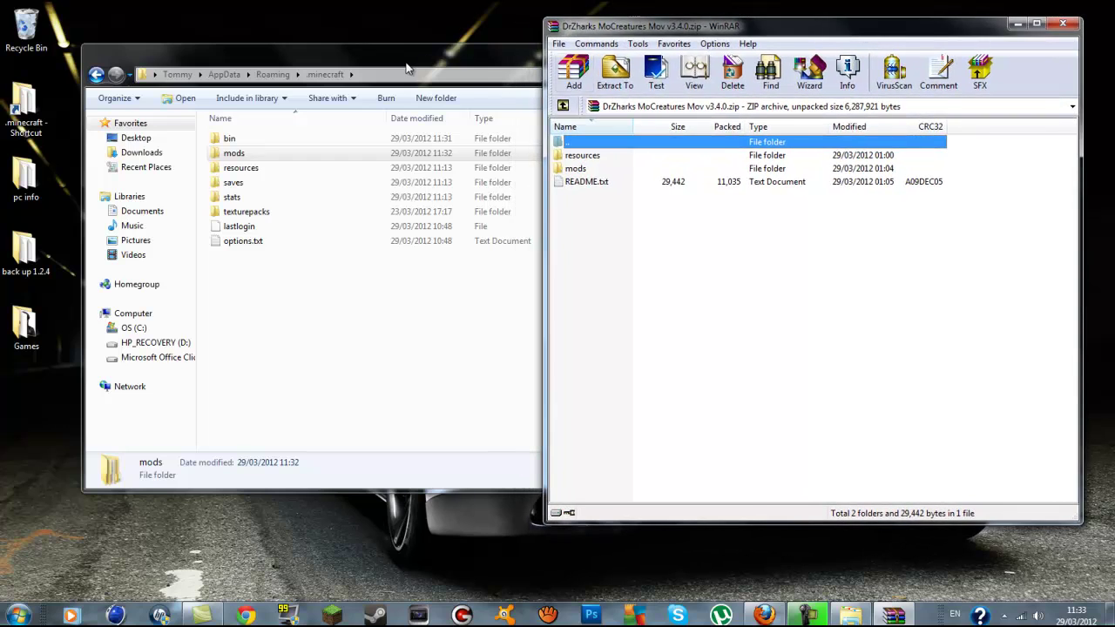
drag(394, 64, 334, 55)
click(728, 28)
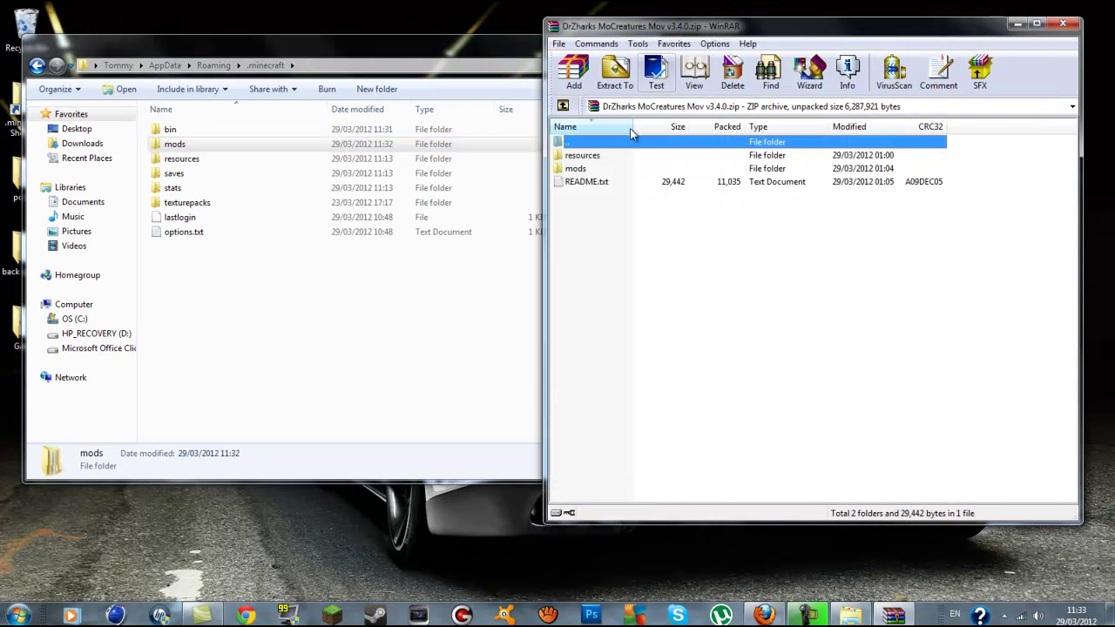
Open the resources folder in both the MoCreatures archive and the .minecraft folder.
click(582, 157)
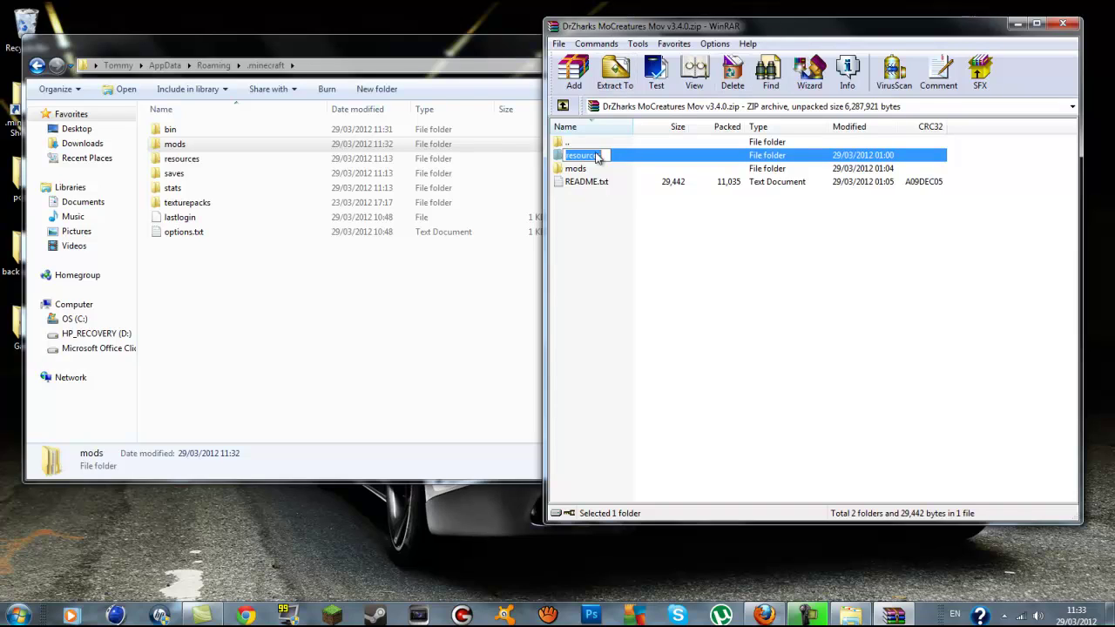
double_click(645, 156)
click(637, 156)
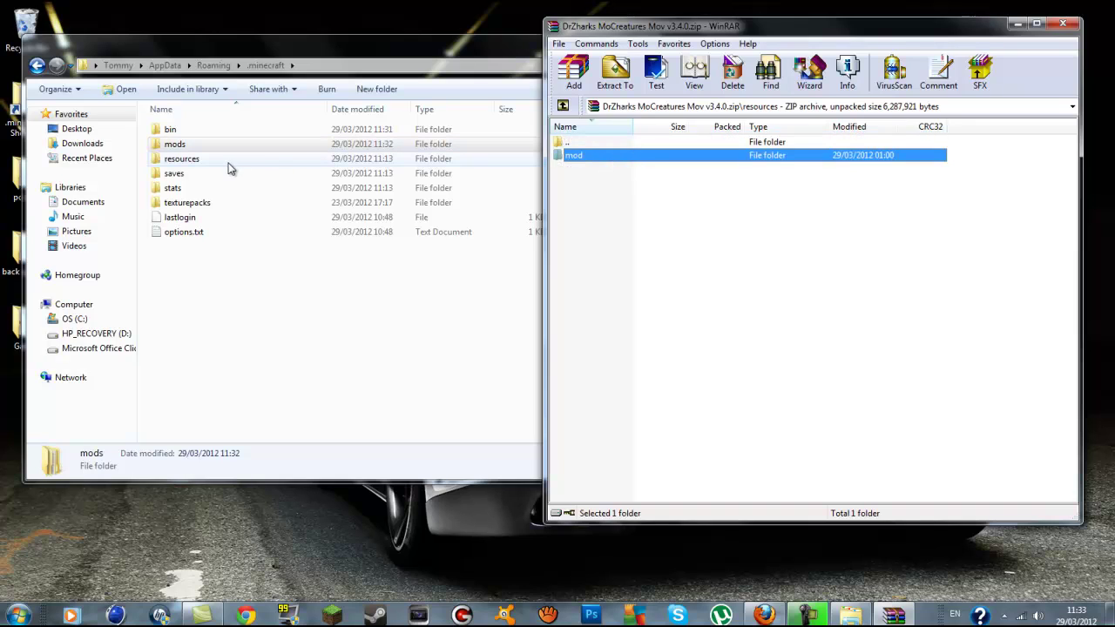
click(251, 40)
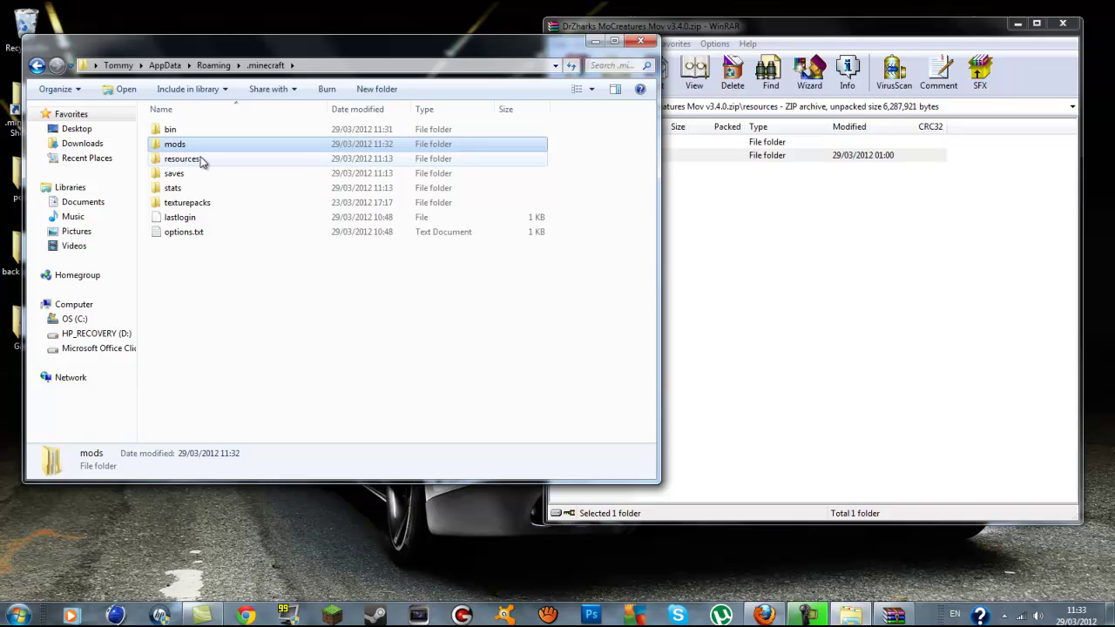
double_click(193, 159)
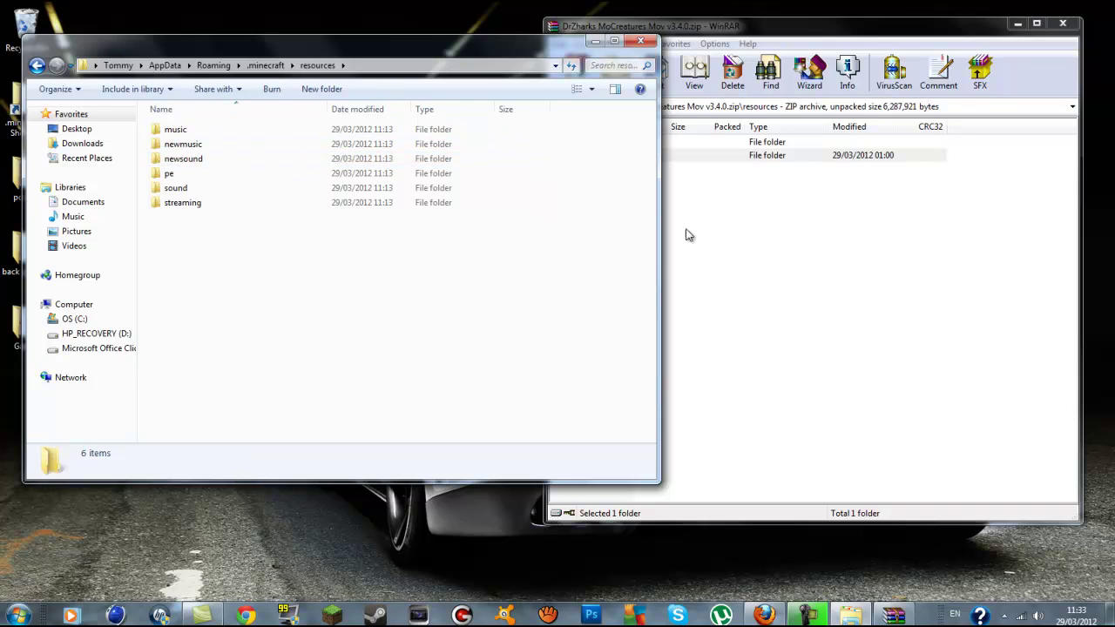
Copy the mod folder from the MoCreatures archive's resources folder into the resources folder of .minecraft.
click(841, 271)
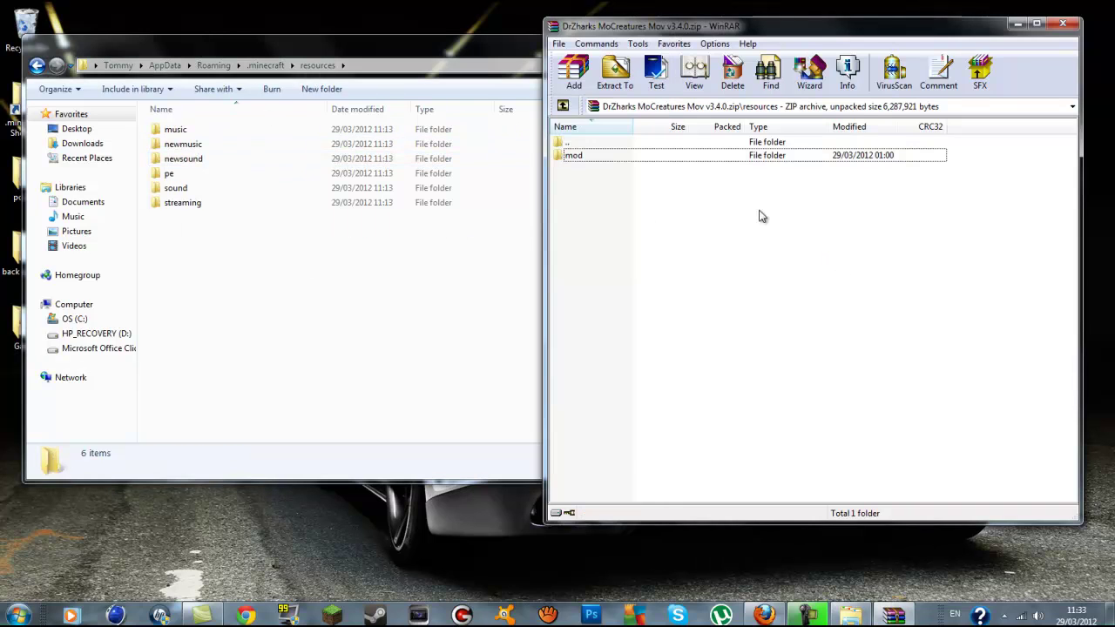
click(577, 154)
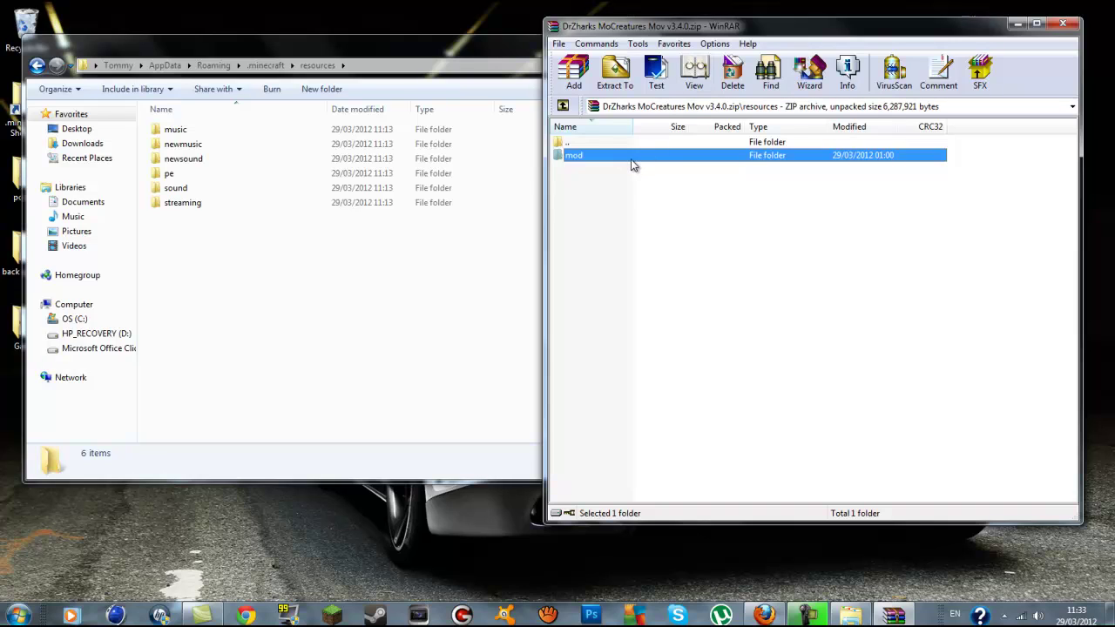
drag(632, 160, 294, 293)
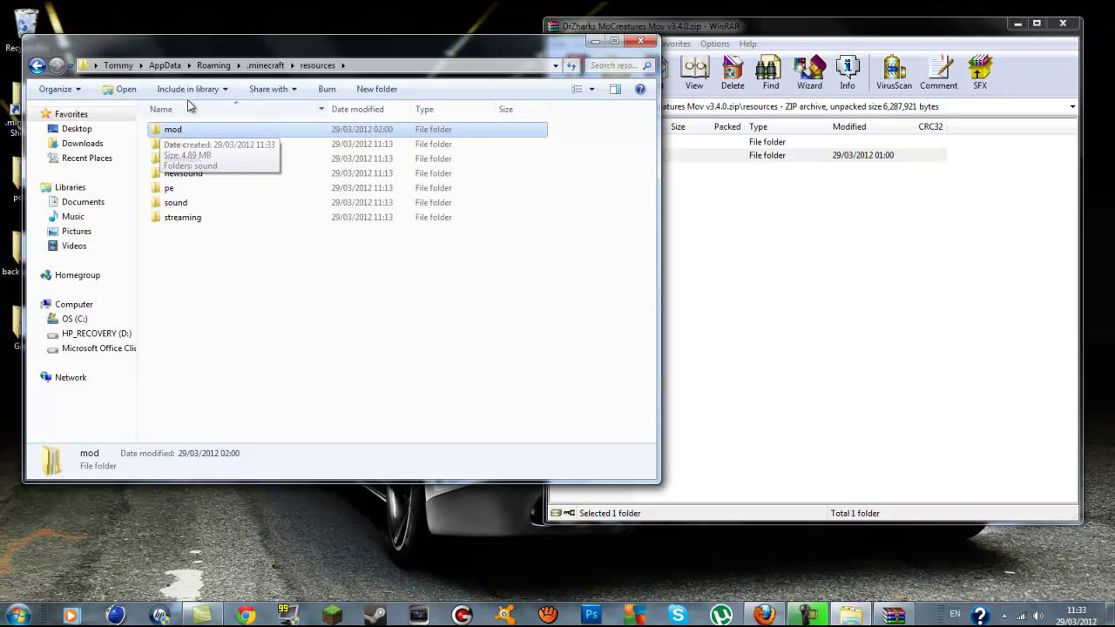
Return to the .minecraft folder and to the top level of the DrZharks MoCreatures Mov v3.4.0.zip archive.
click(37, 65)
click(830, 283)
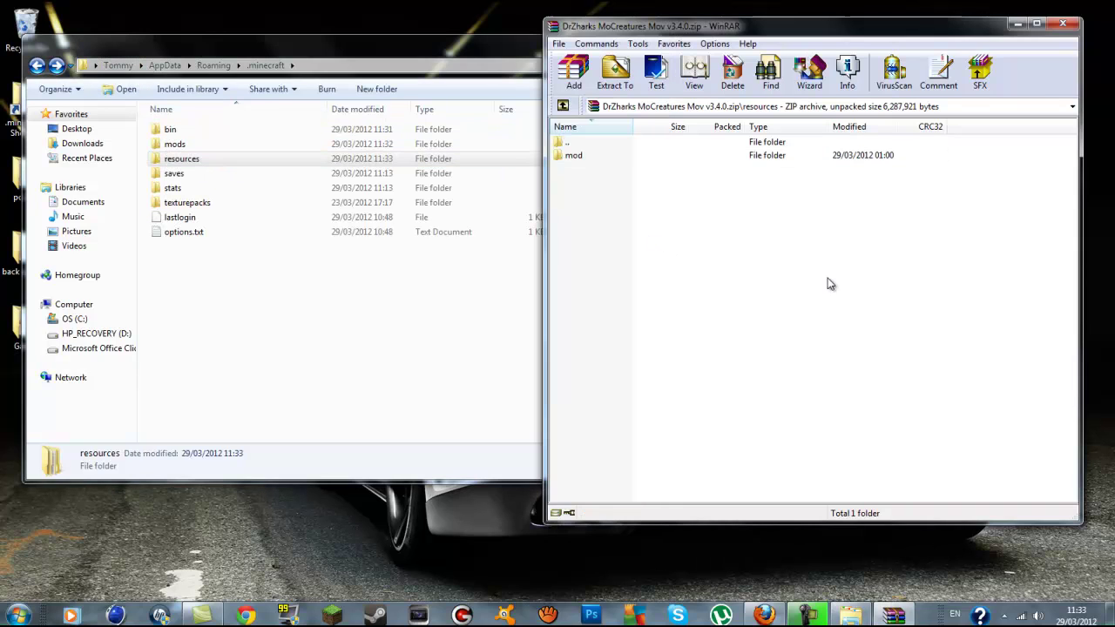
click(565, 144)
double_click(563, 144)
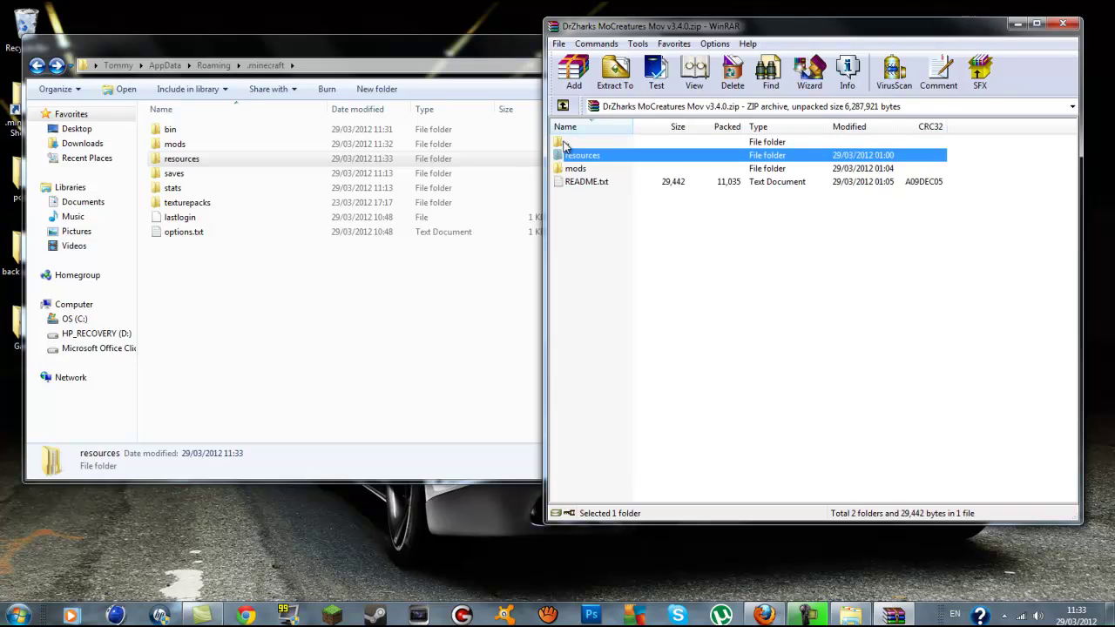
click(1063, 25)
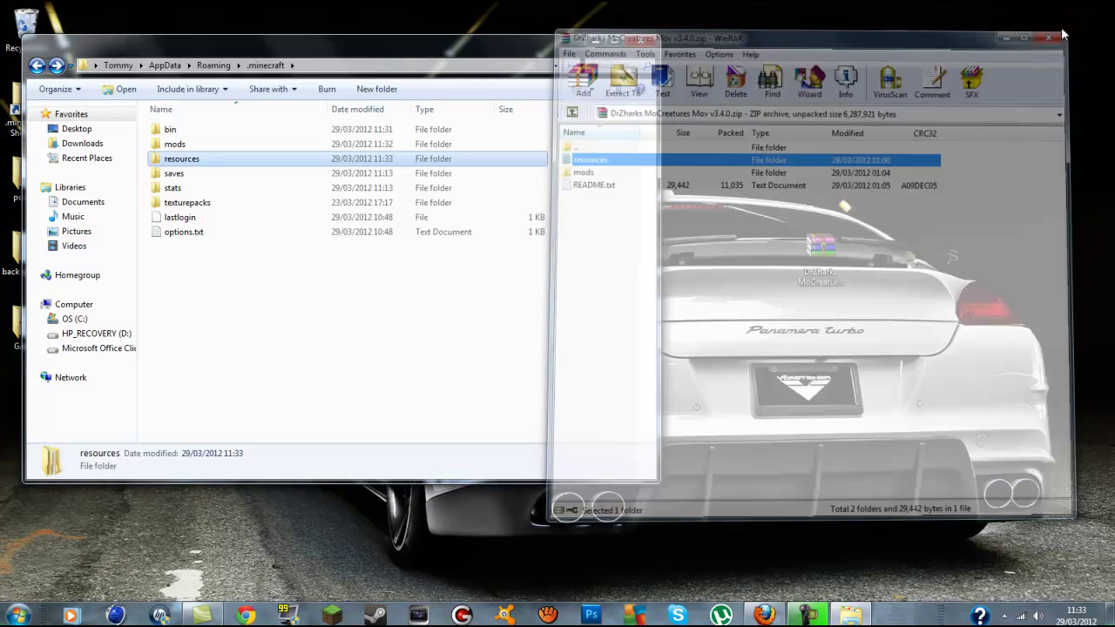
double_click(820, 255)
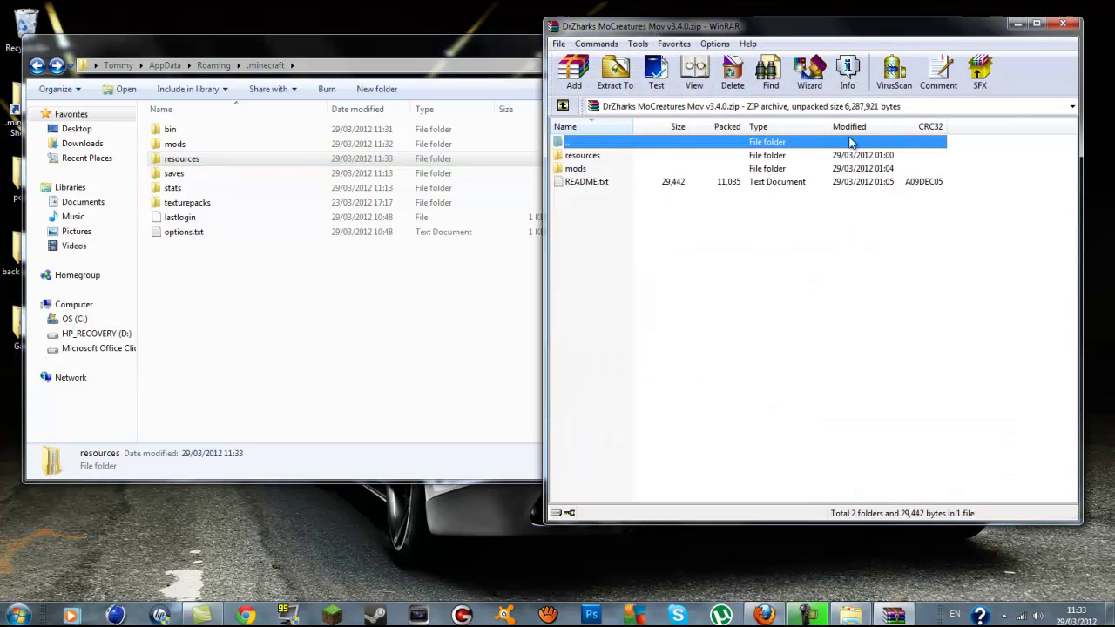
Open the mods folder in both the MoCreatures archive and the .minecraft folder.
click(576, 169)
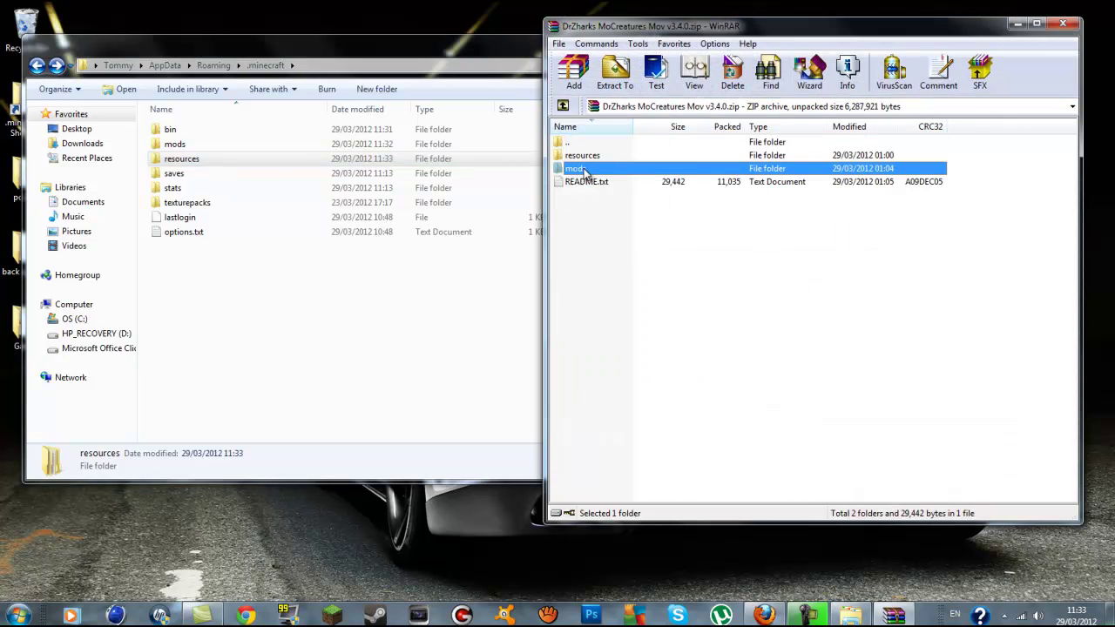
double_click(587, 168)
click(590, 158)
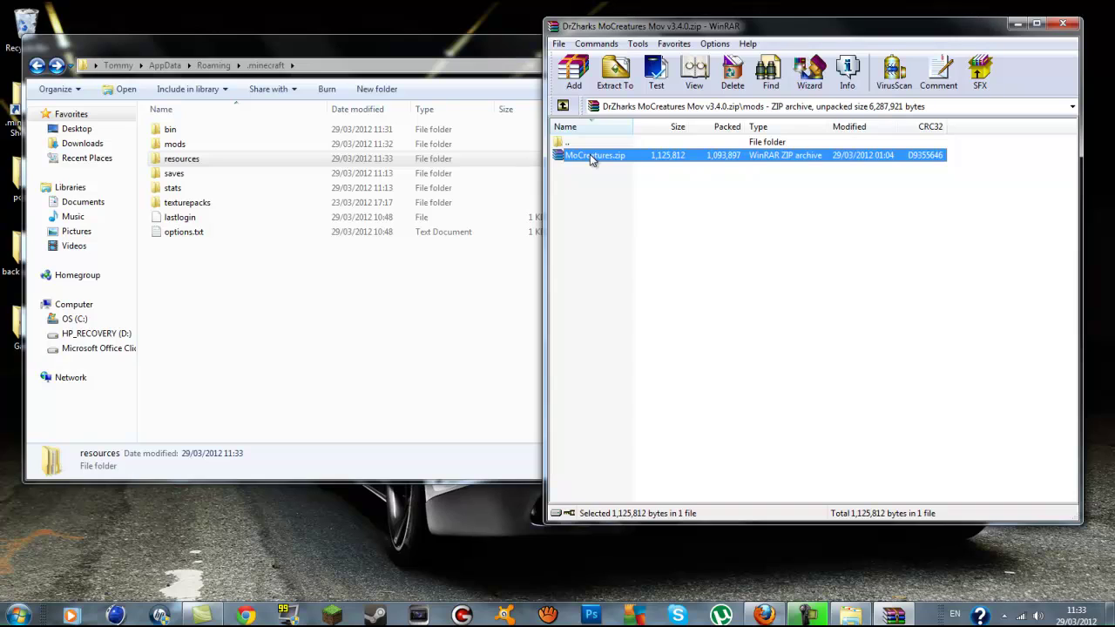
click(235, 329)
click(217, 145)
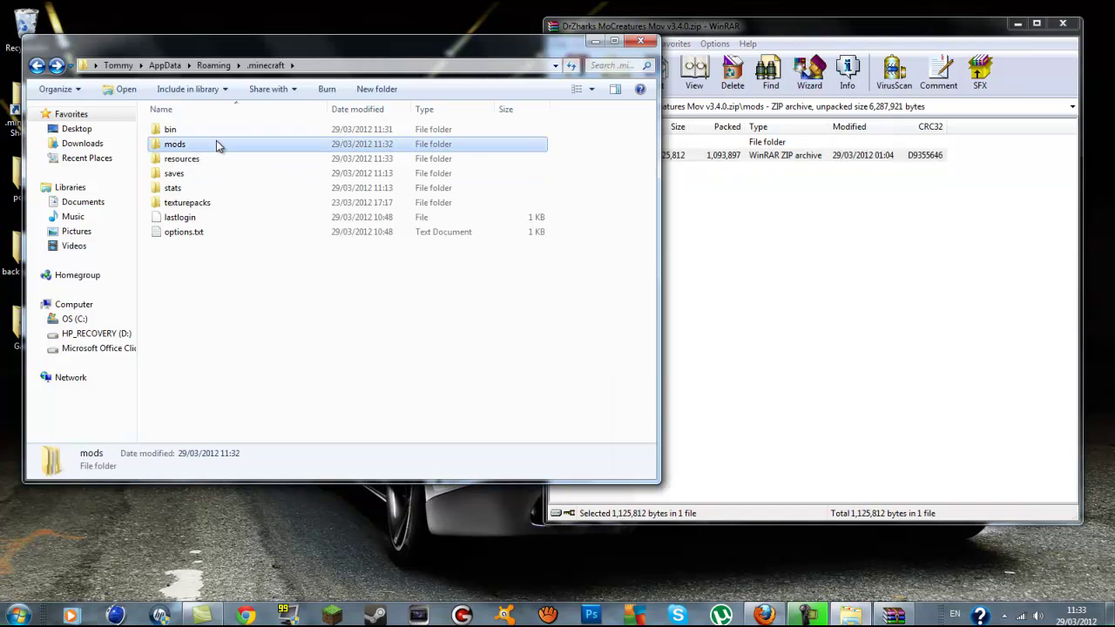
double_click(224, 146)
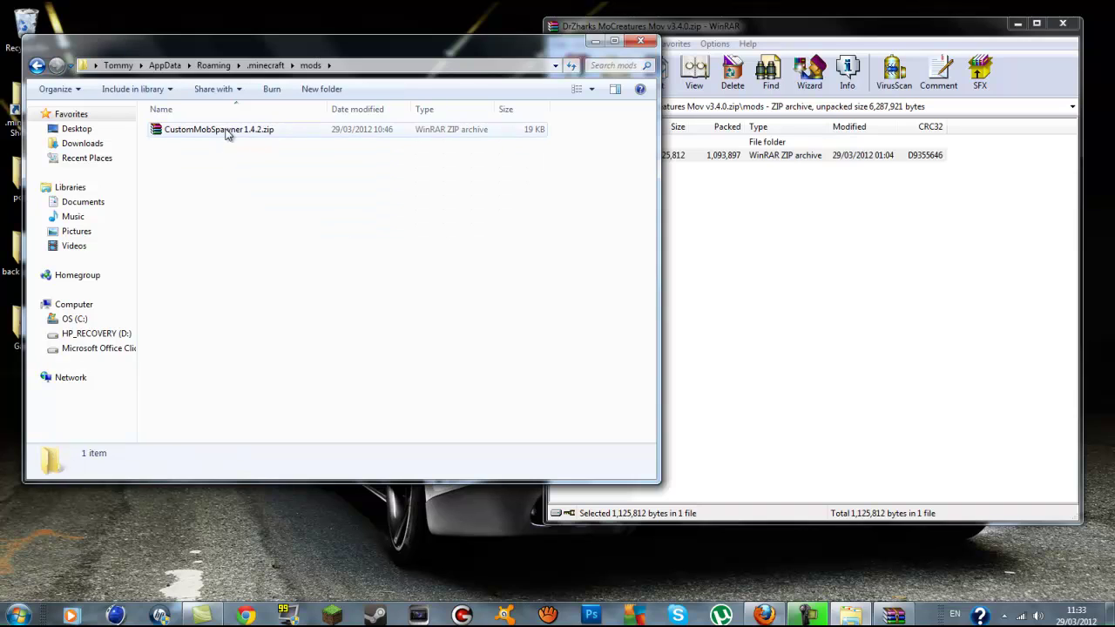
Copy MoCreatures.zip from the archive into the .minecraft mods folder and close both windows.
click(742, 193)
click(694, 158)
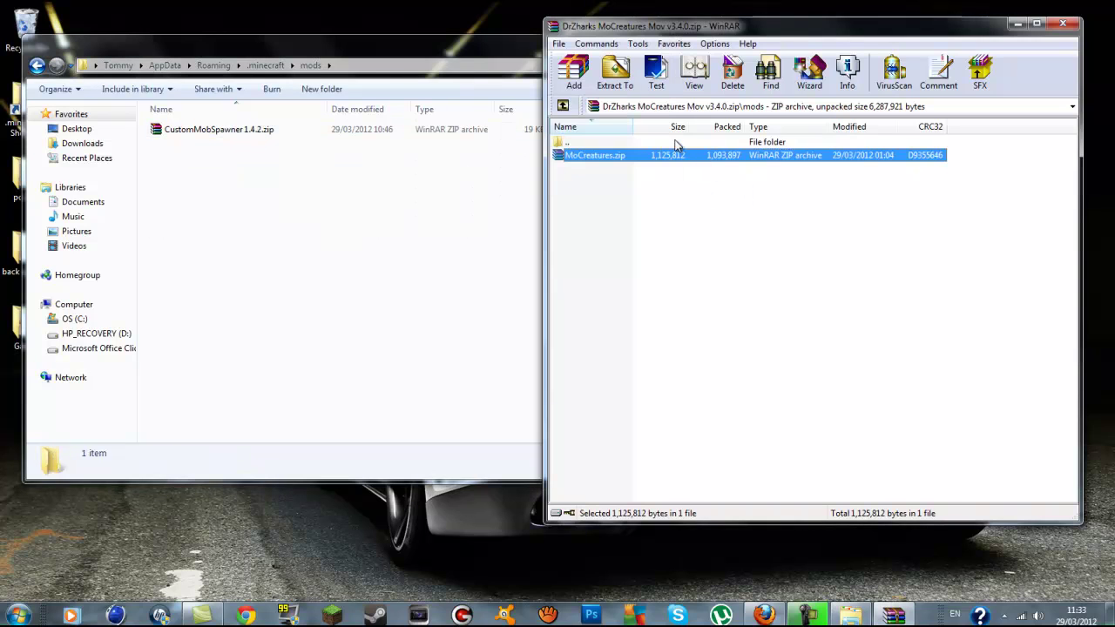
drag(664, 155, 296, 218)
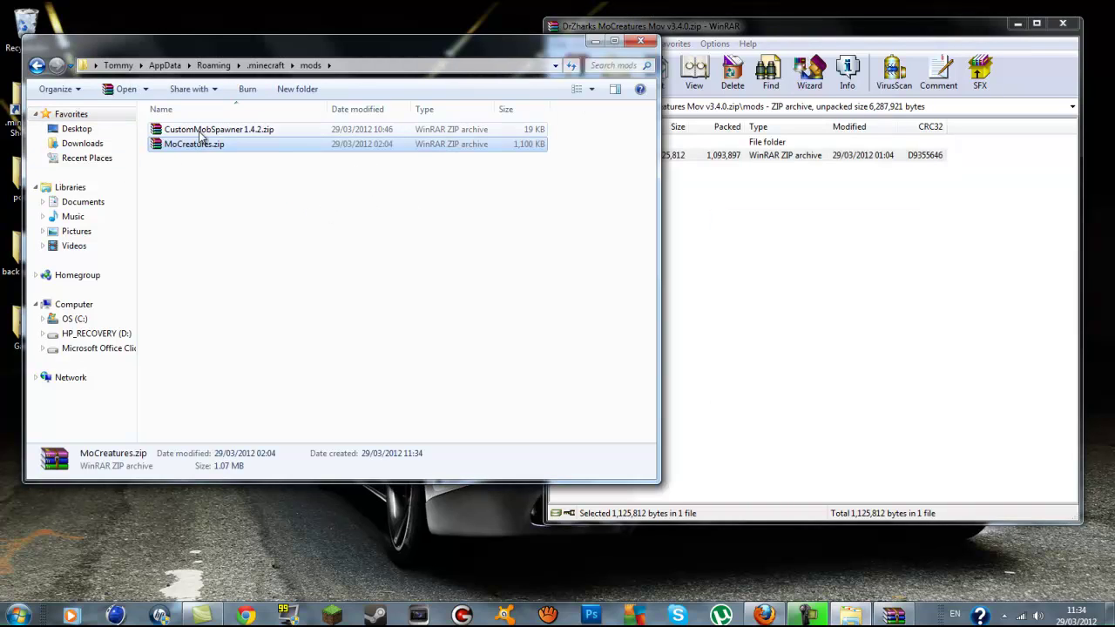
click(640, 41)
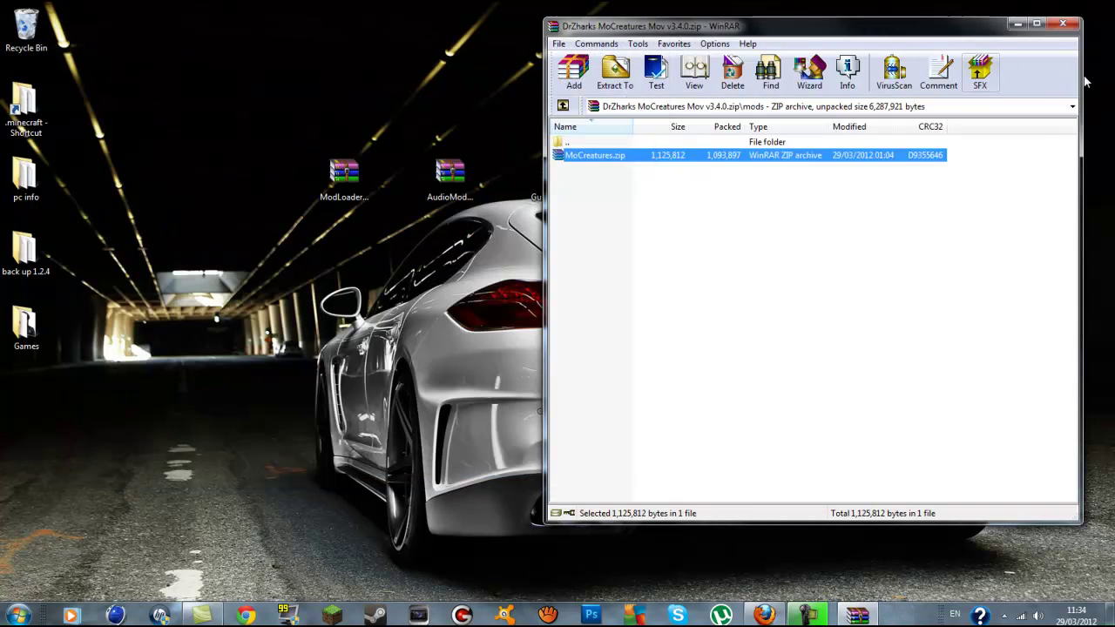
click(1063, 24)
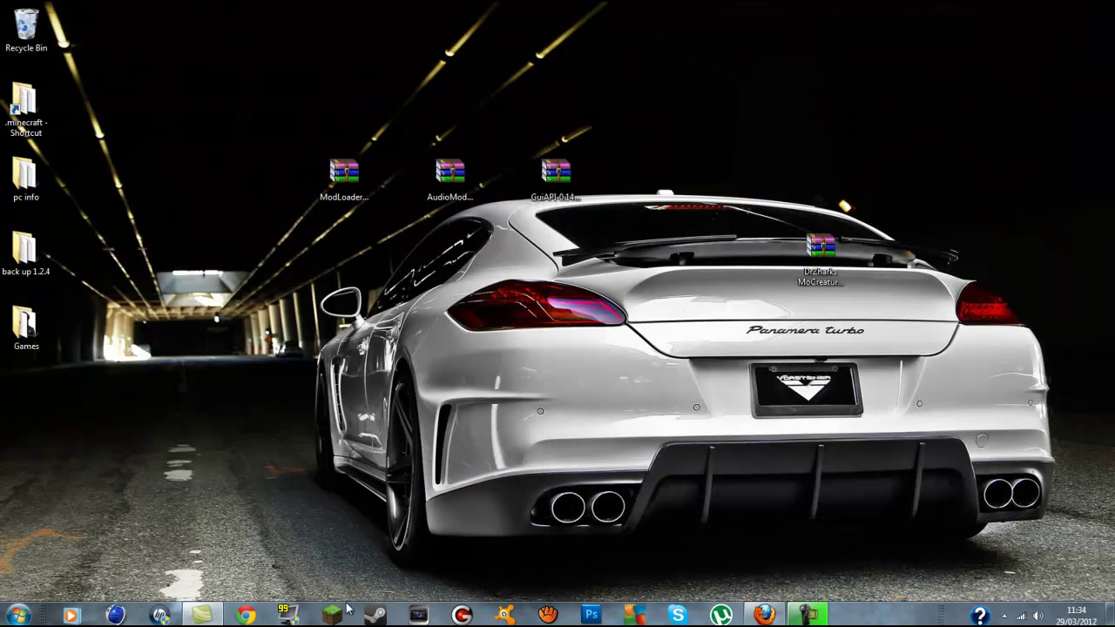
Launch Minecraft to its main menu and move the DrZharks MoCreatures zip beside the GuiAPI archive on the desktop.
click(332, 615)
click(598, 319)
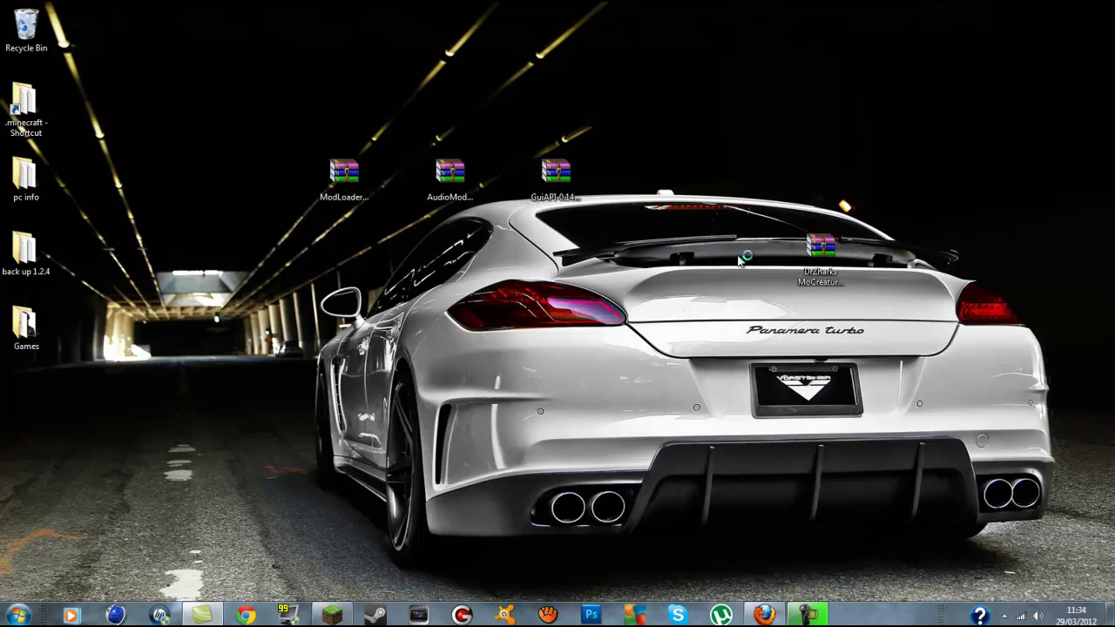
drag(810, 249, 600, 174)
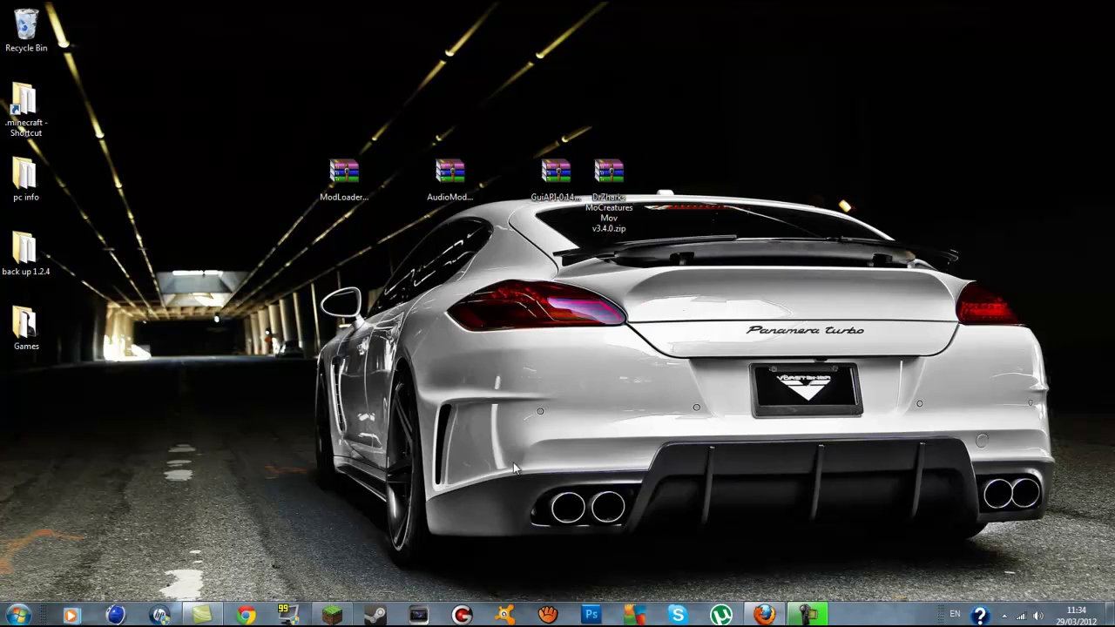
click(810, 442)
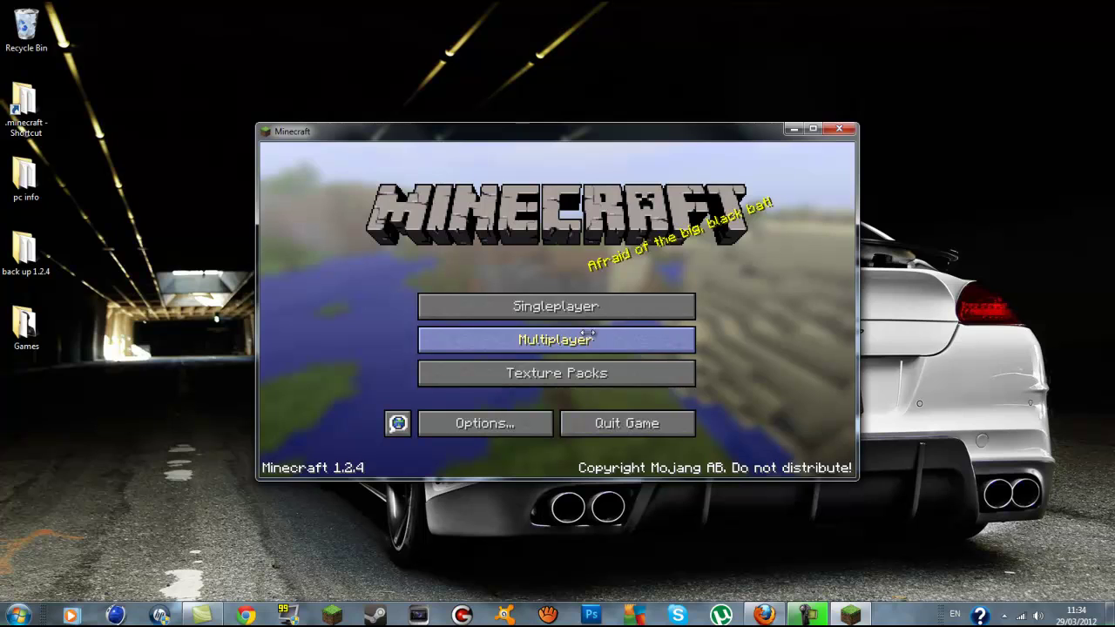
Create a new singleplayer world, then open and close the player's inventory.
click(621, 305)
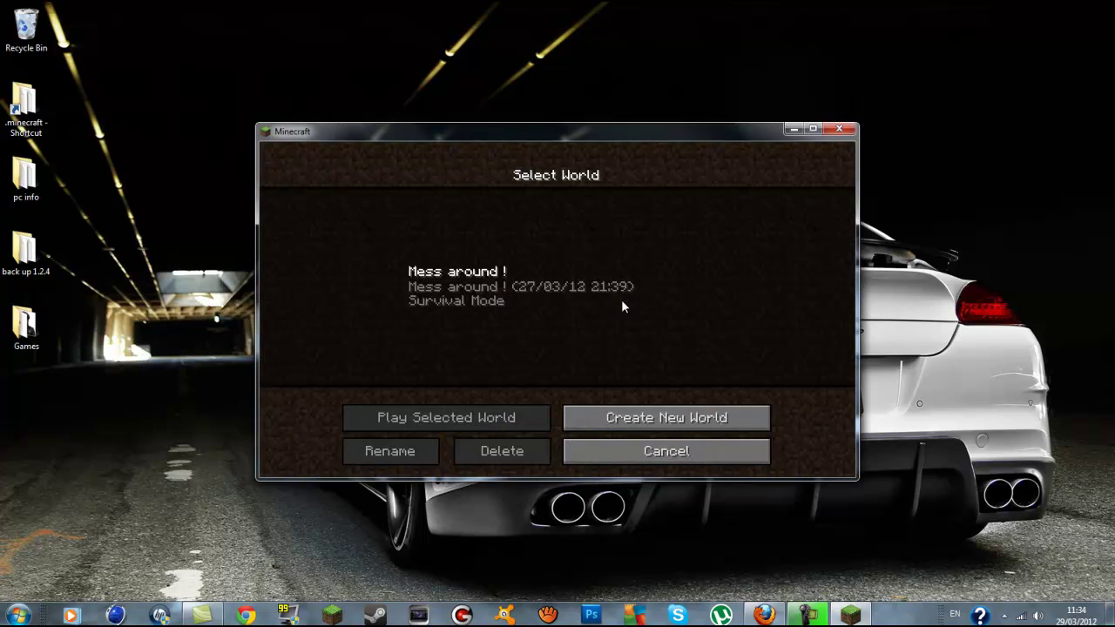
click(610, 417)
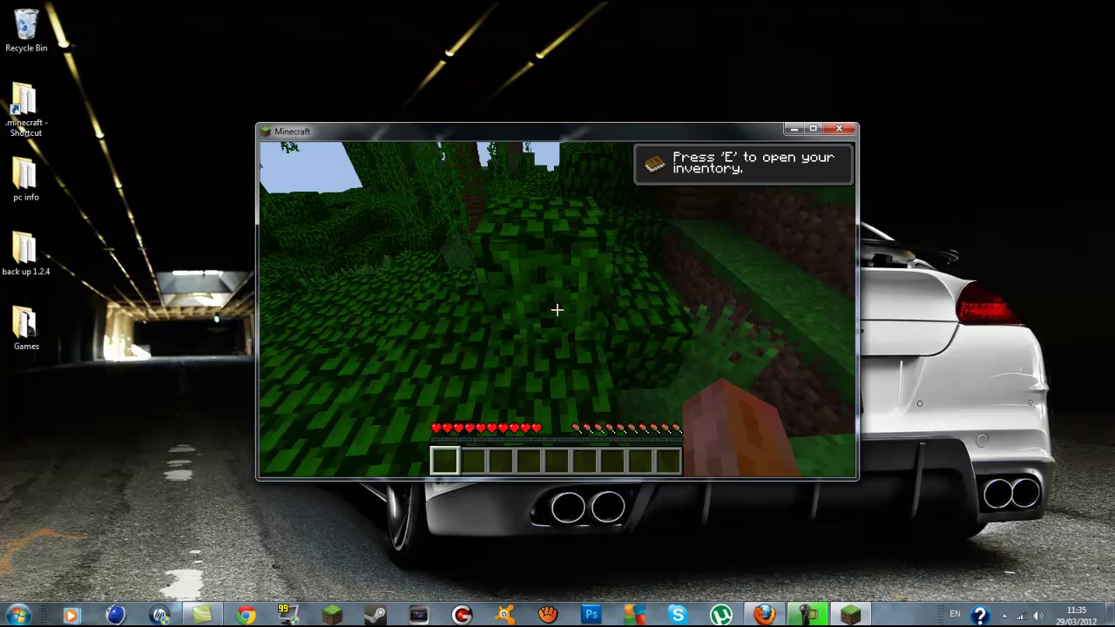
key(e)
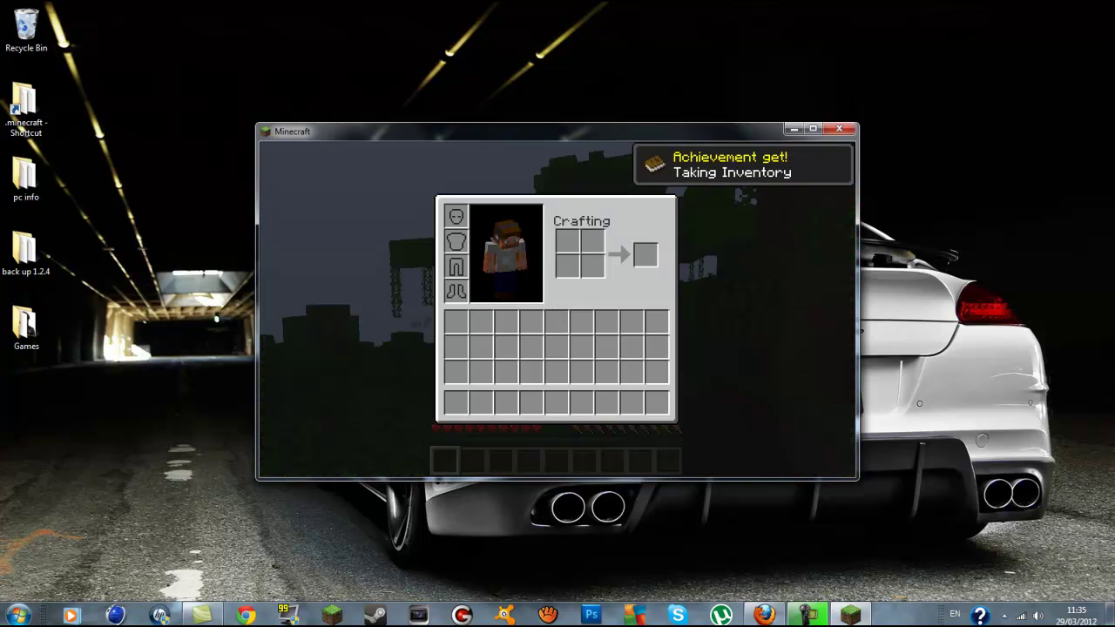
key(e)
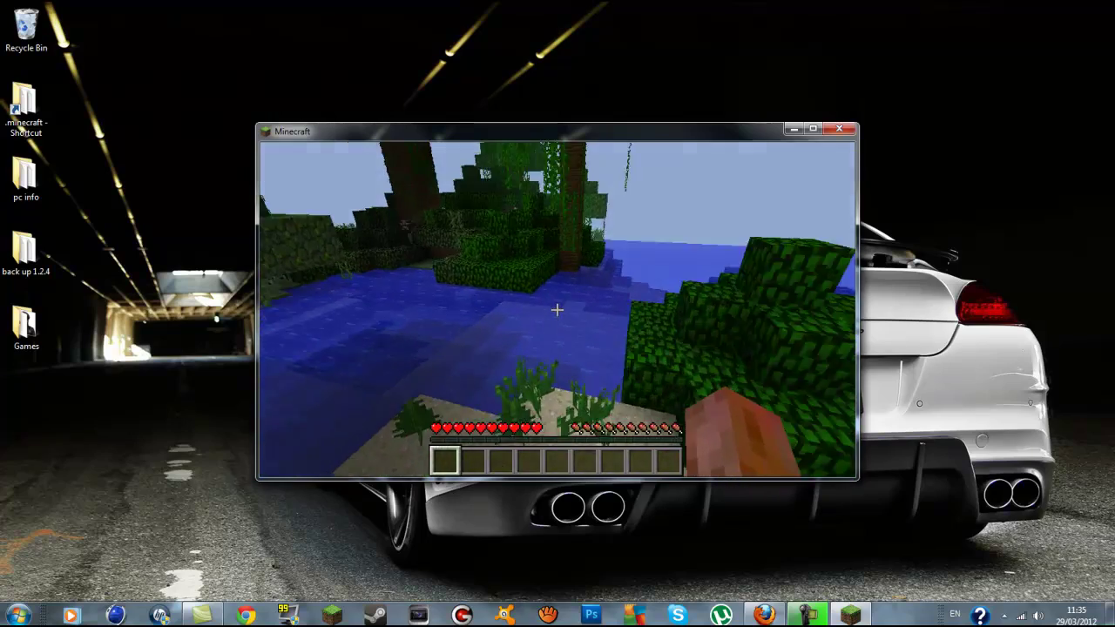
View the DrZhark's Mo'Creatures page in the game's Global Mod Settings and return to the world.
key(Escape)
click(537, 354)
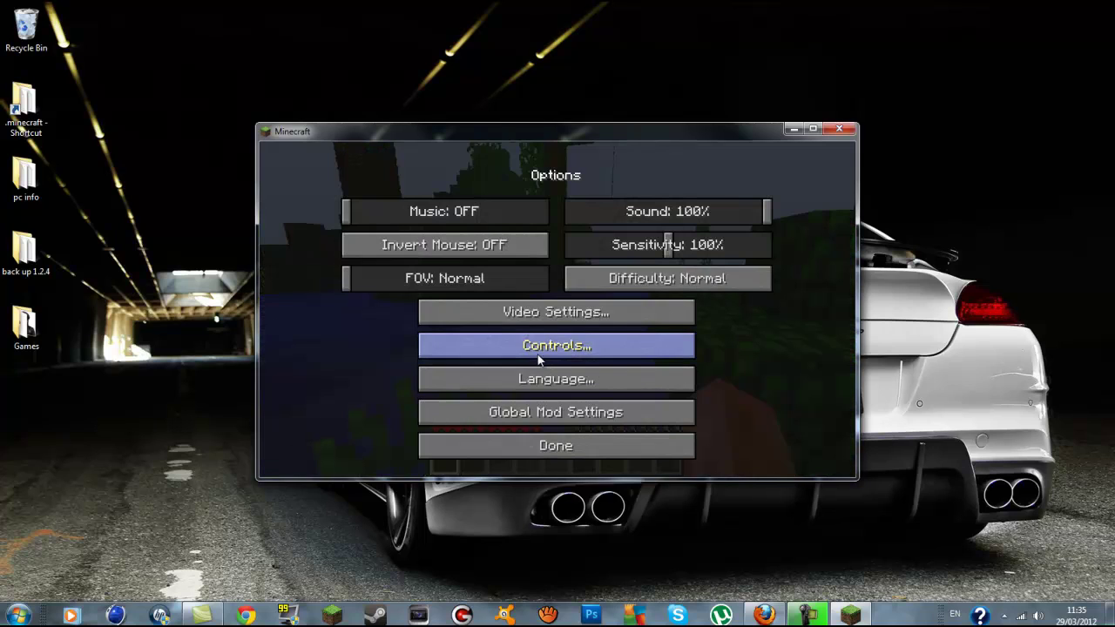
click(523, 416)
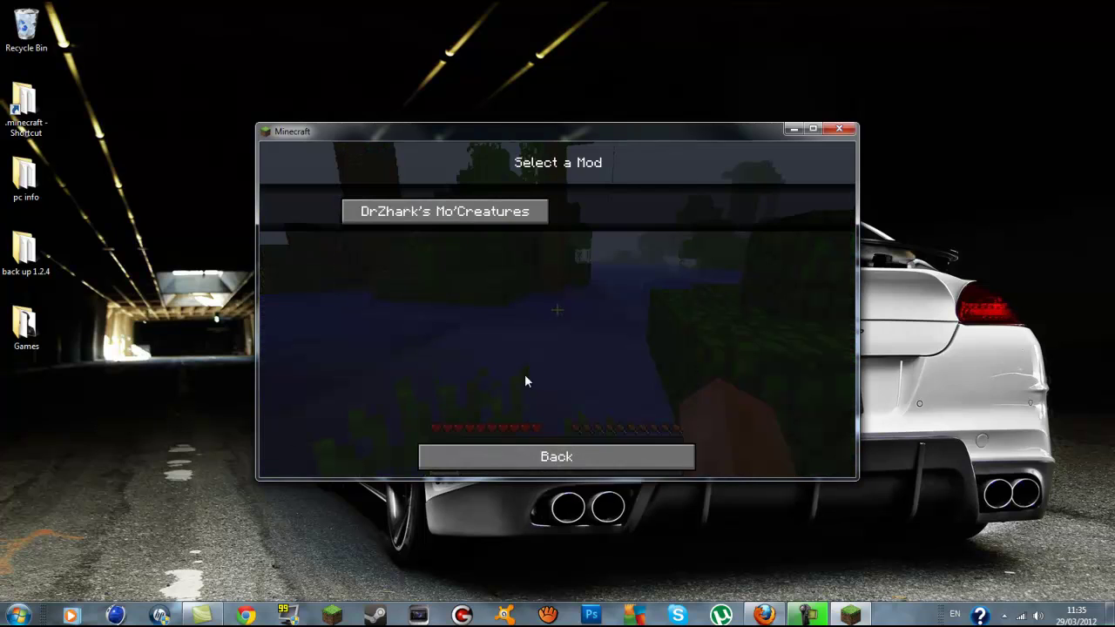
click(488, 218)
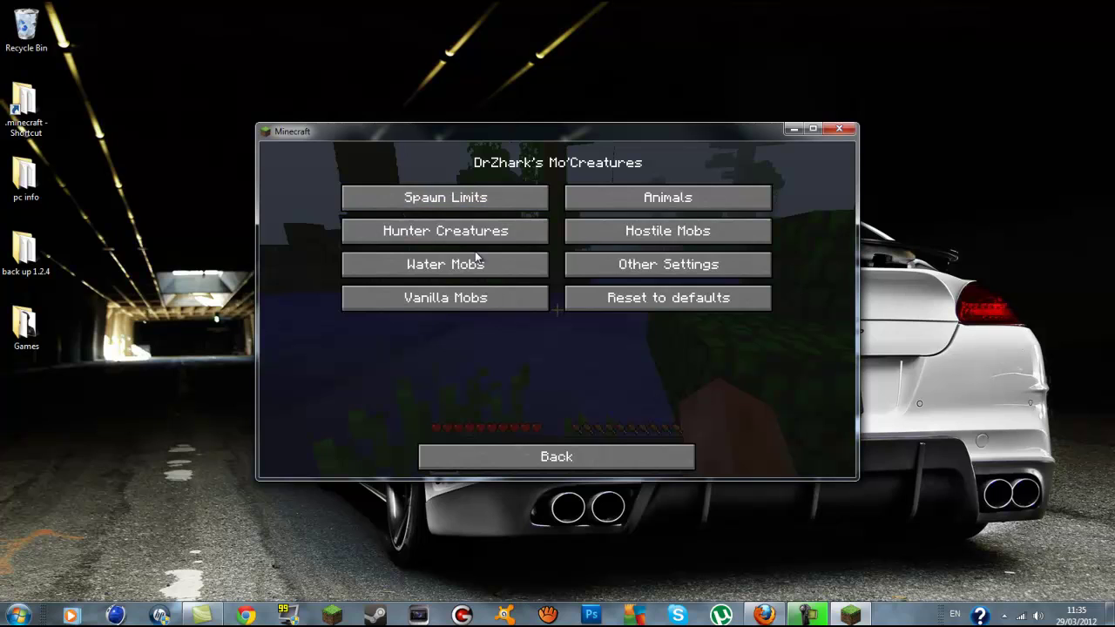
click(585, 460)
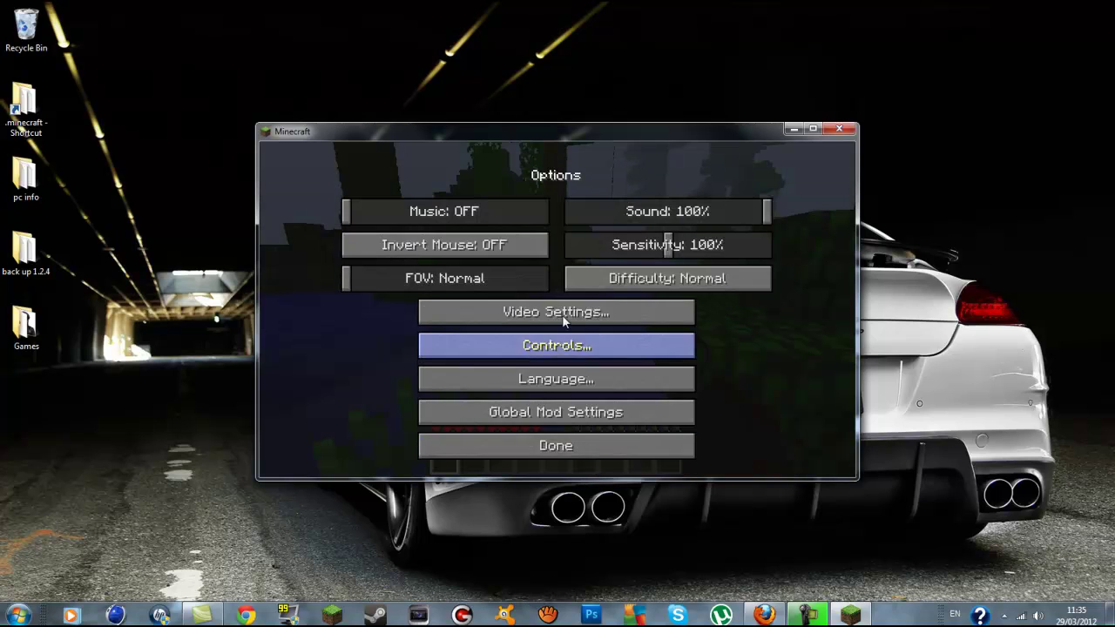
click(556, 445)
click(556, 249)
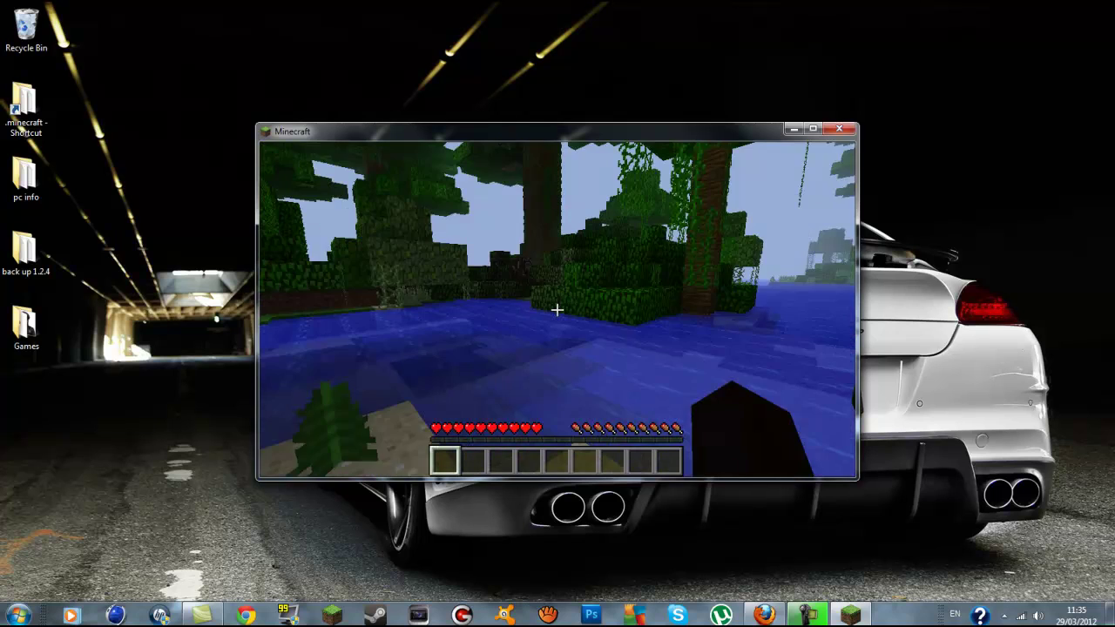
Explore the new world across the jungle and water to the far shore, looking for the mod's creatures.
key(w)
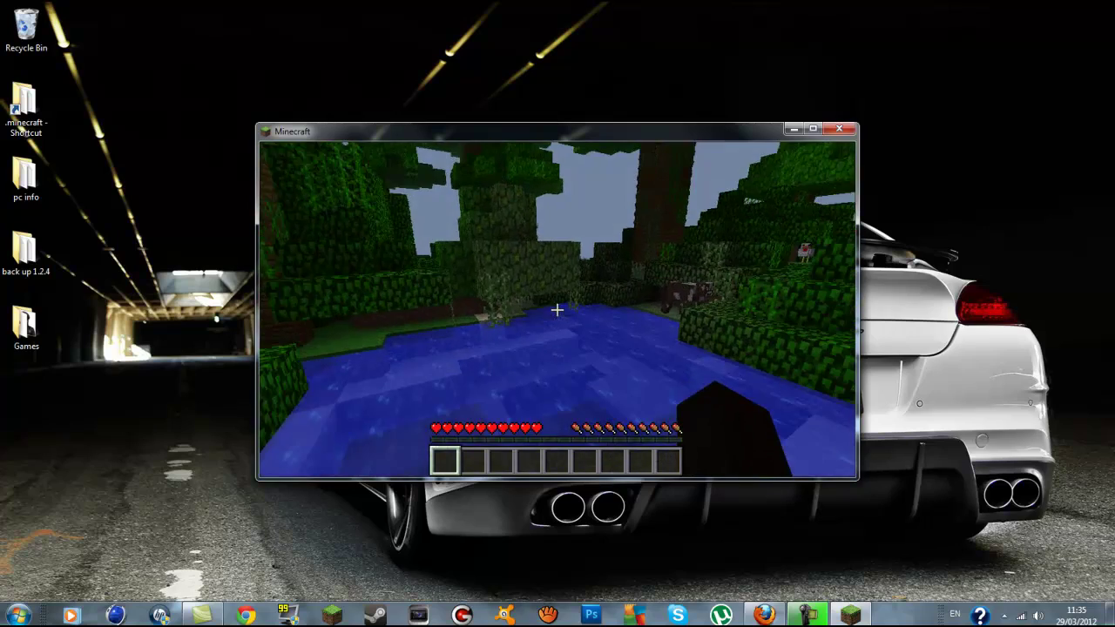
key(w)
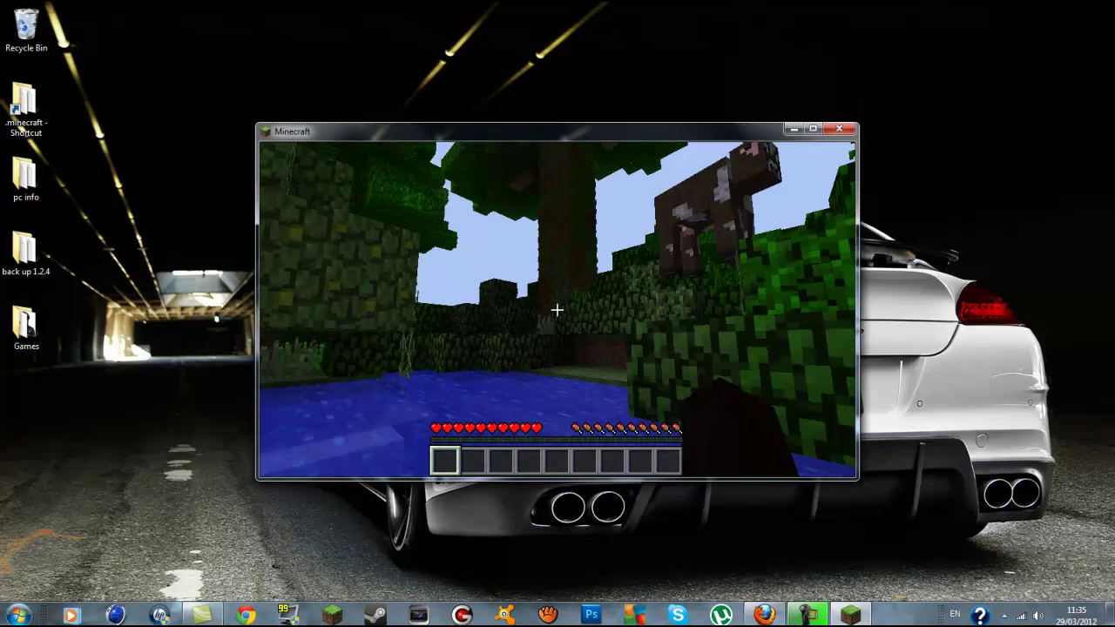
key(w)
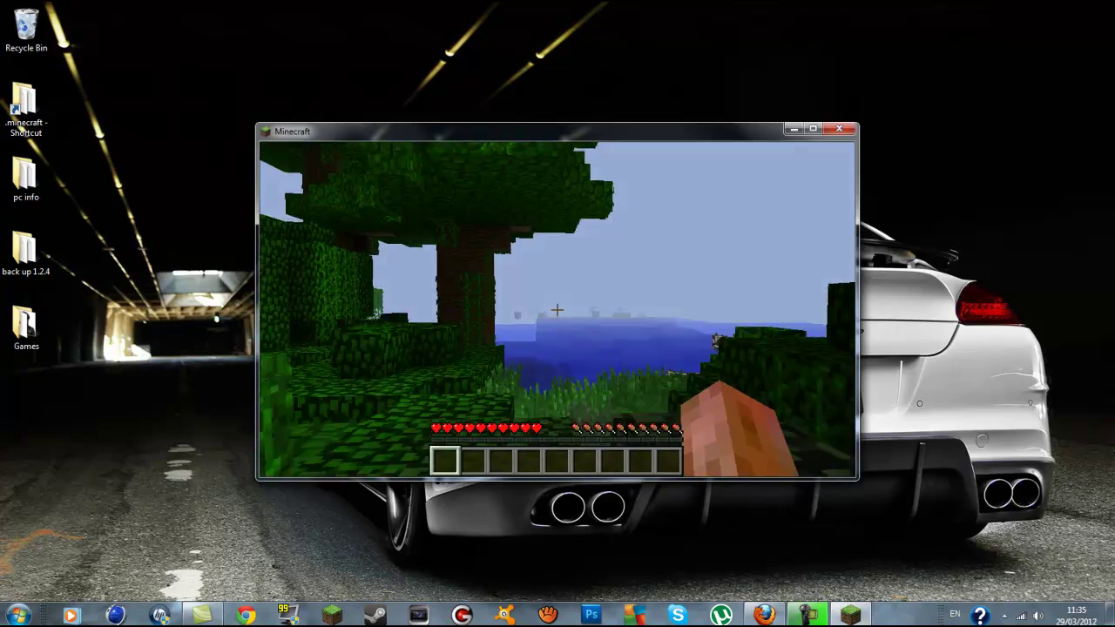
key(w)
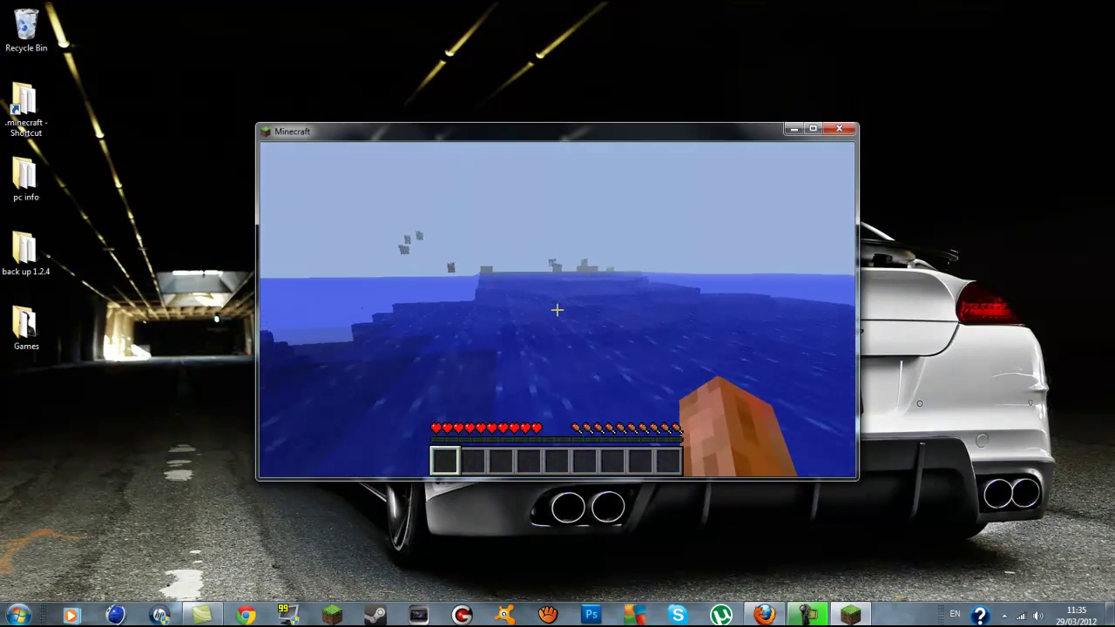
key(w)
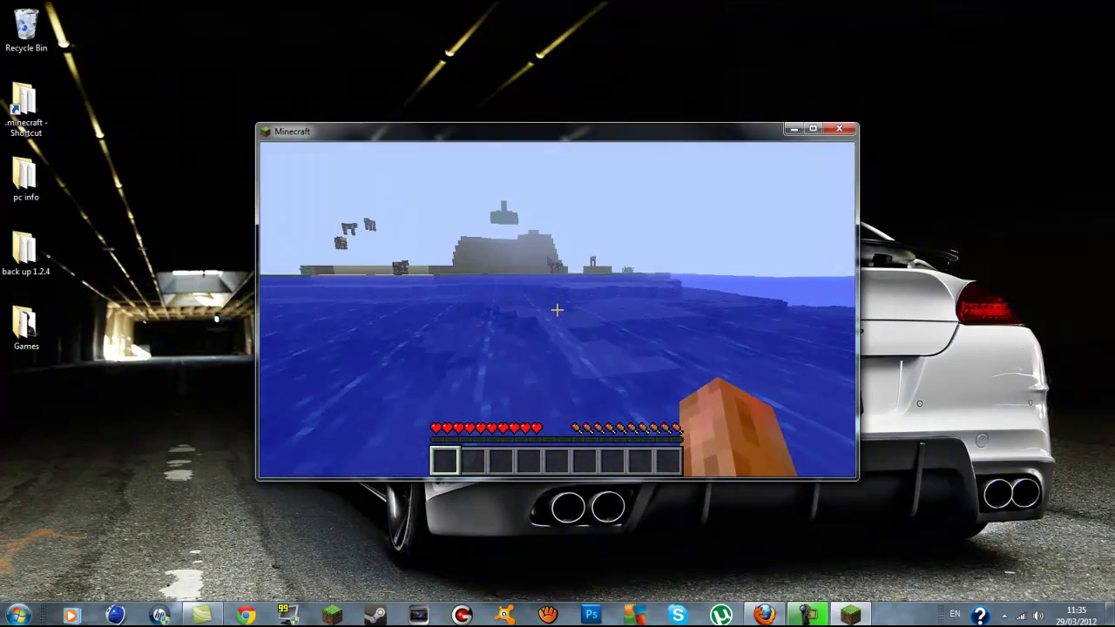
key(w)
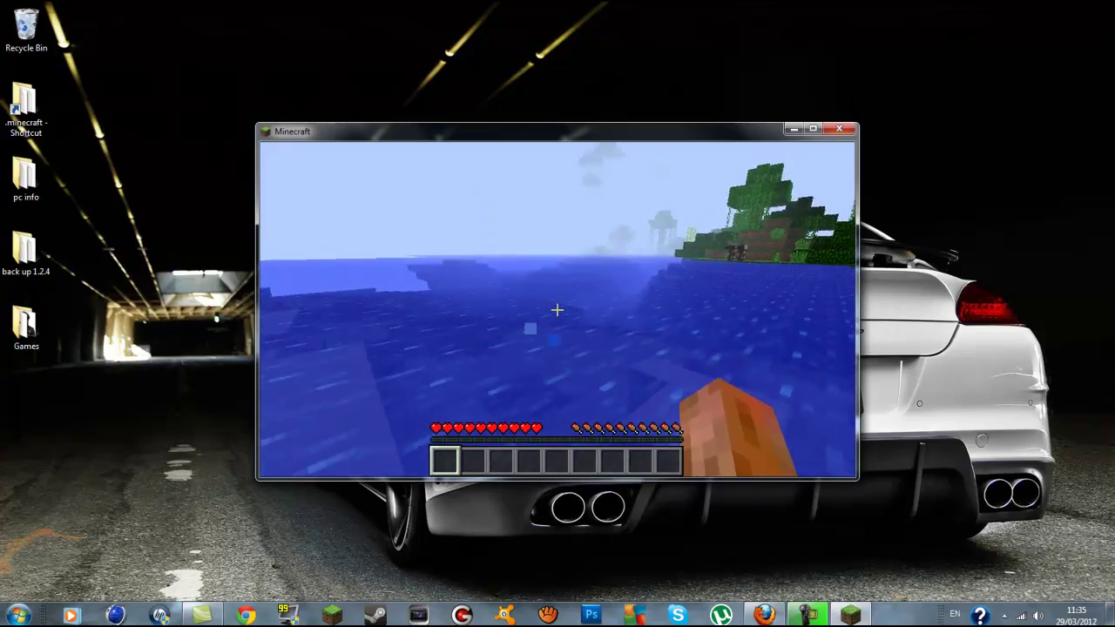
key(w)
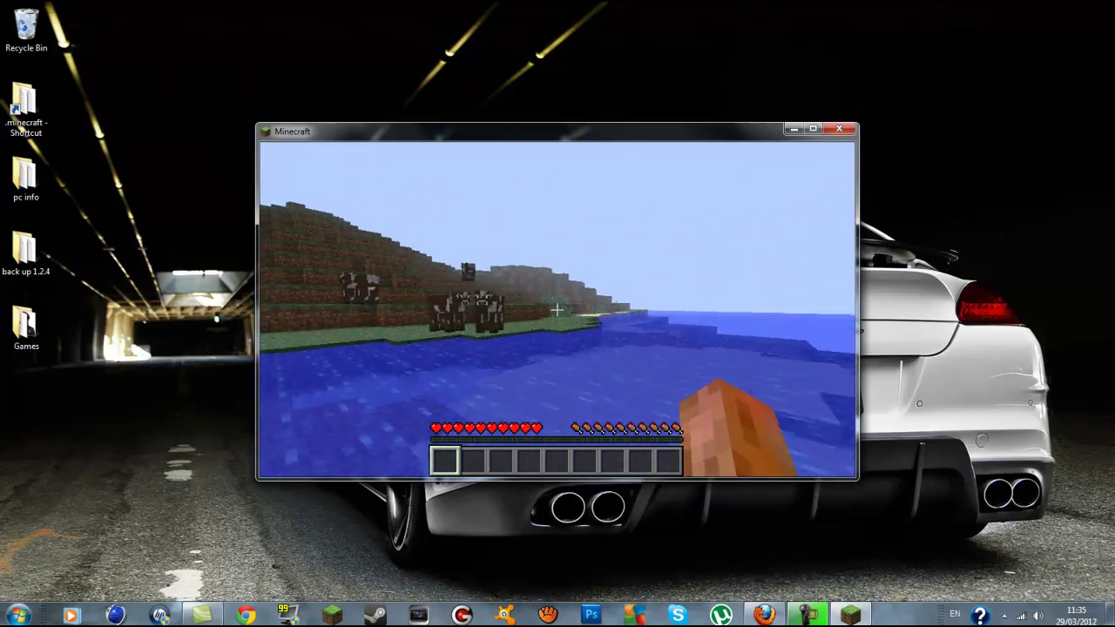
key(w)
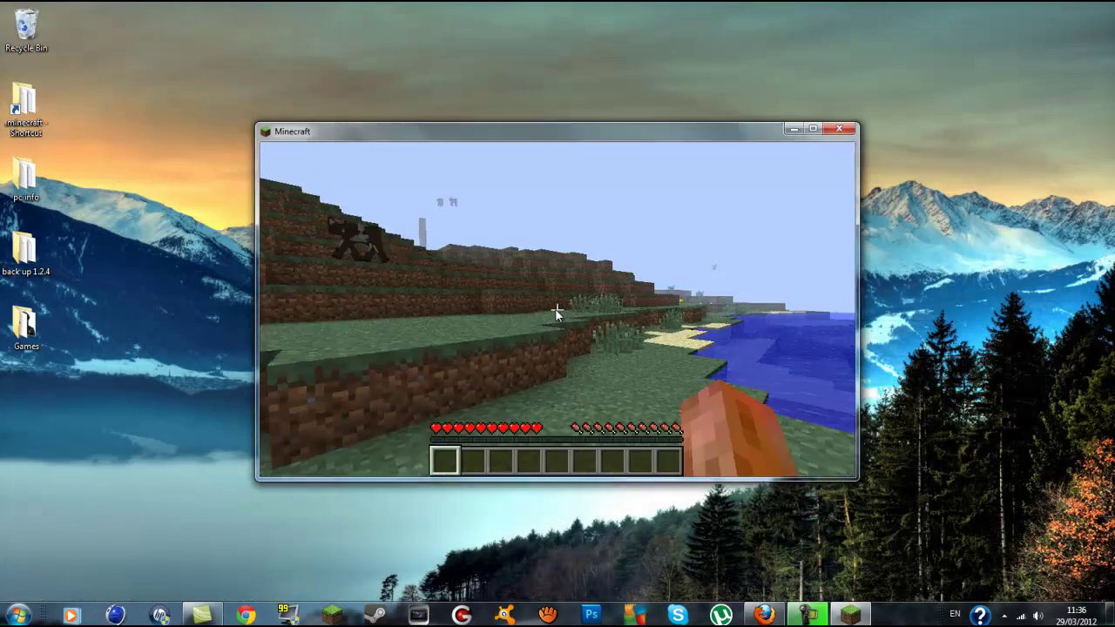
Set the game's sound volume to 54% in the options and return to the world.
key(Escape)
click(555, 349)
click(688, 214)
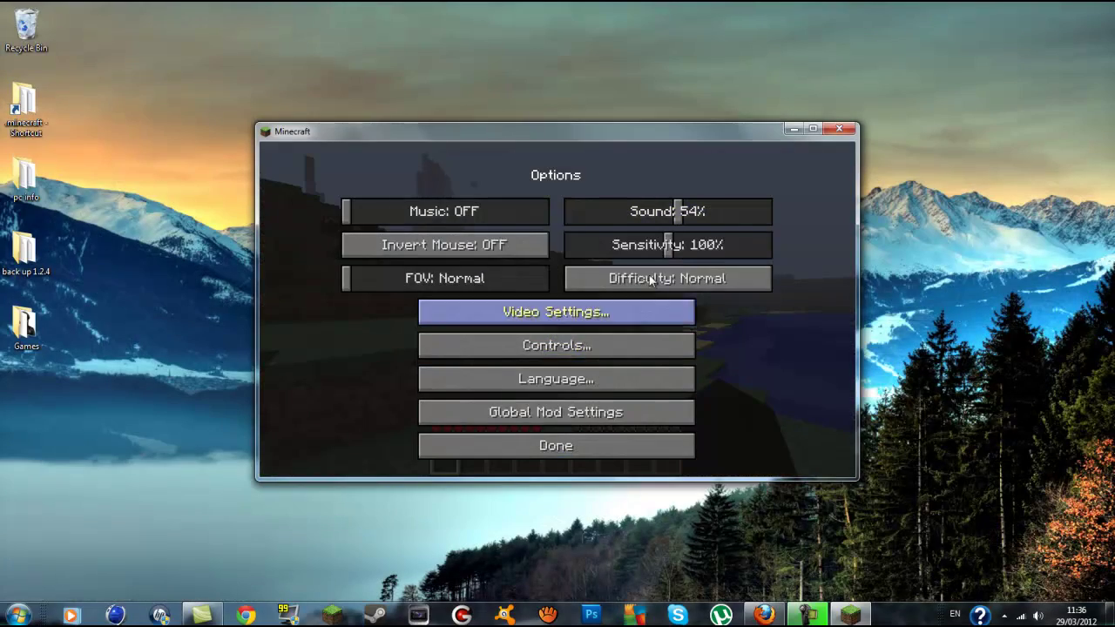
click(510, 446)
click(558, 252)
Walk over the grassy hills and along the shoreline to examine the animals on the slopes for the mod's creatures.
key(w)
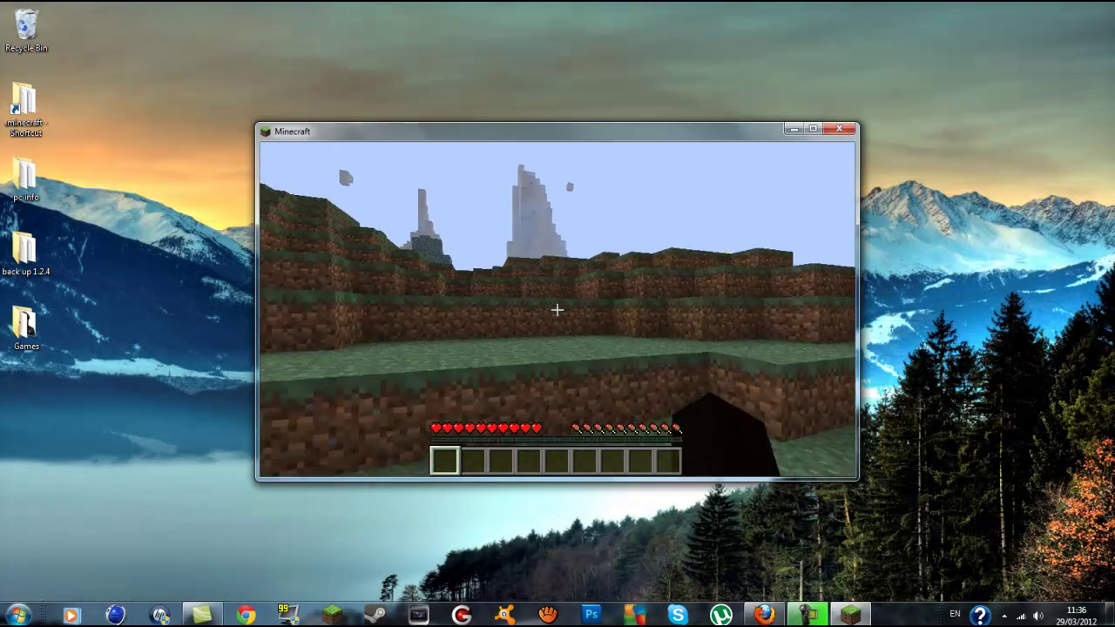
key(w)
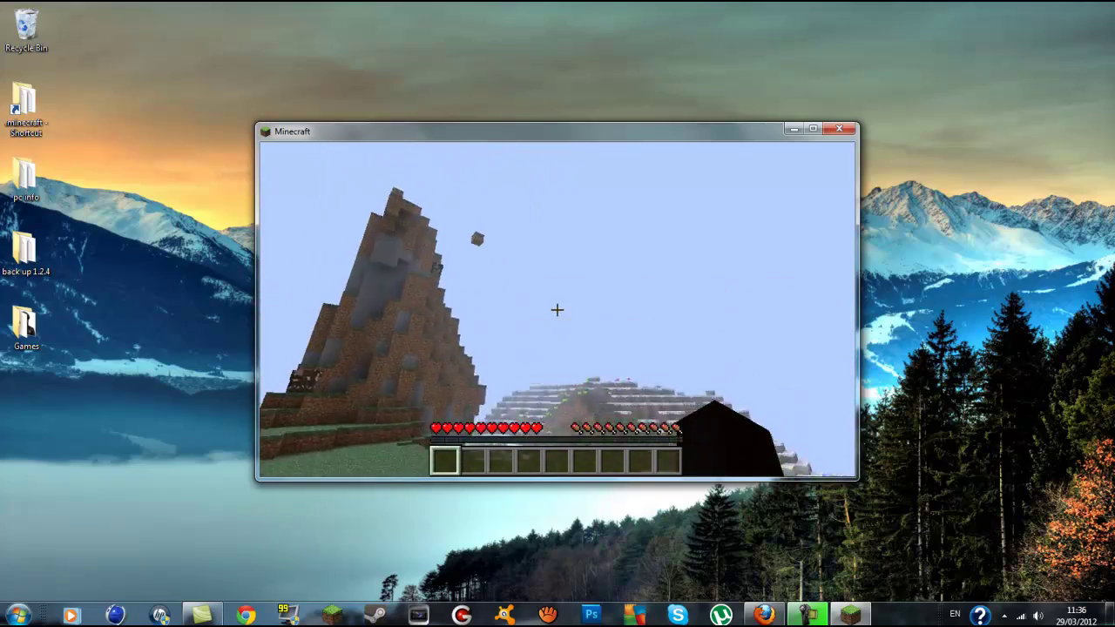
key(w)
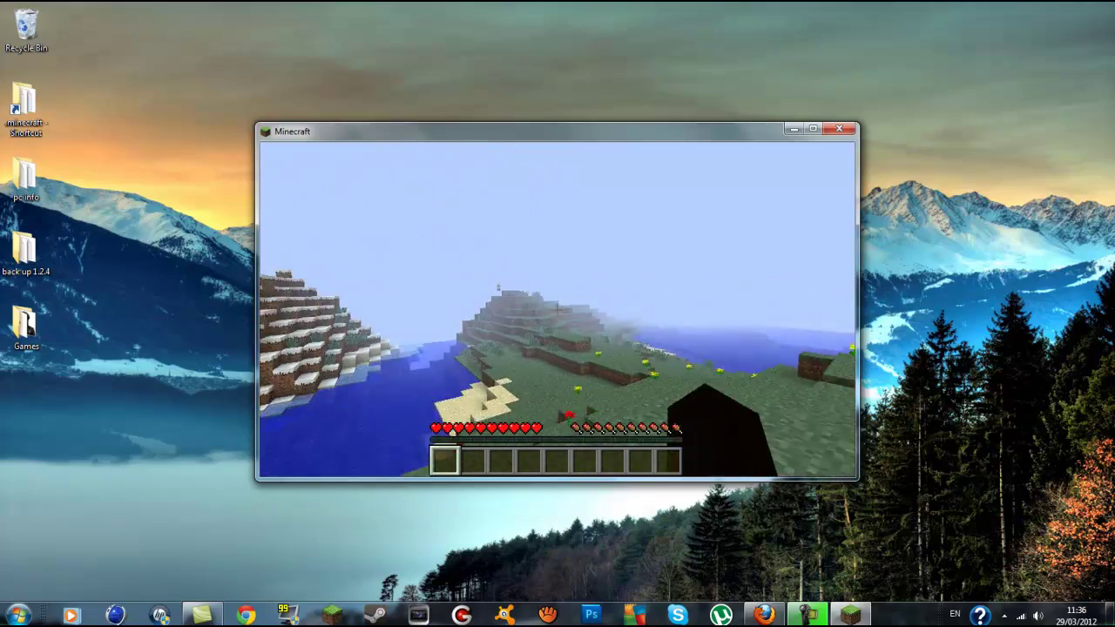
key(w)
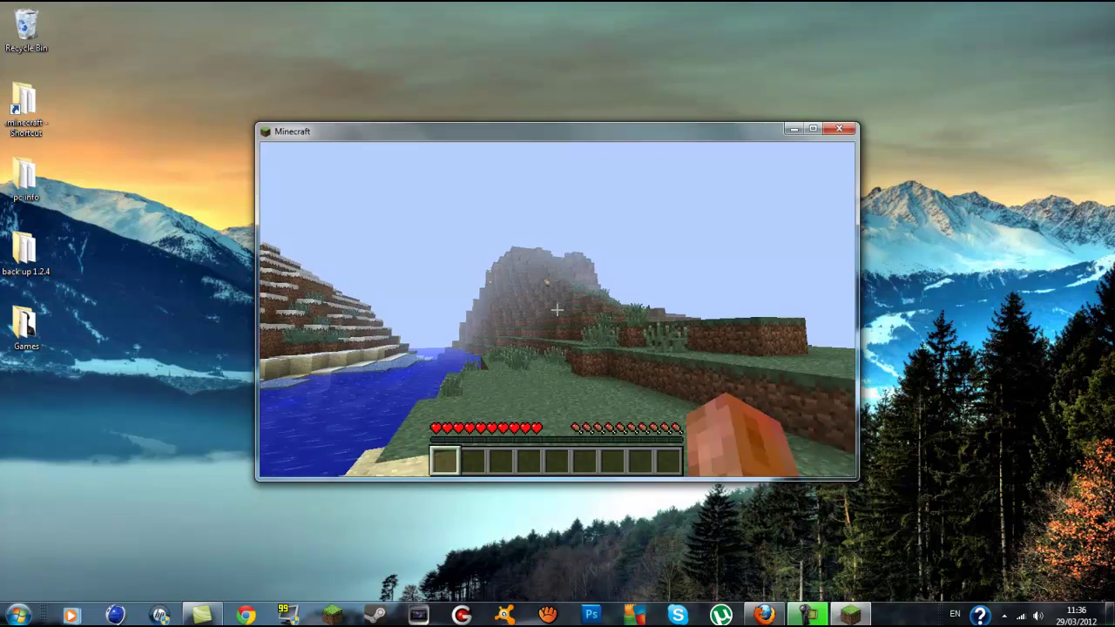
key(w)
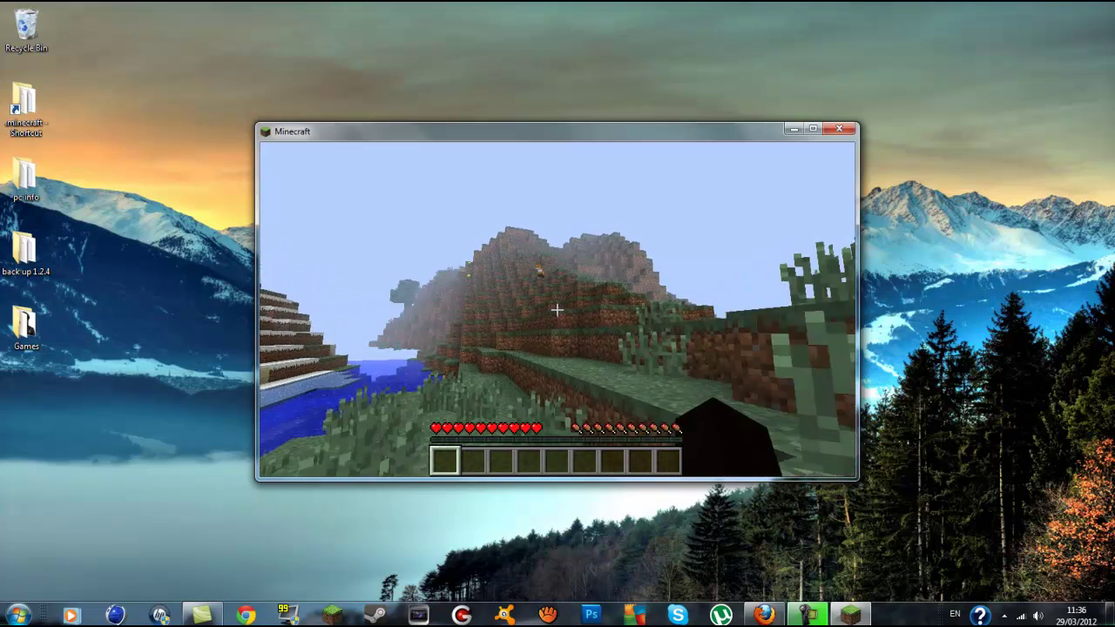
key(w)
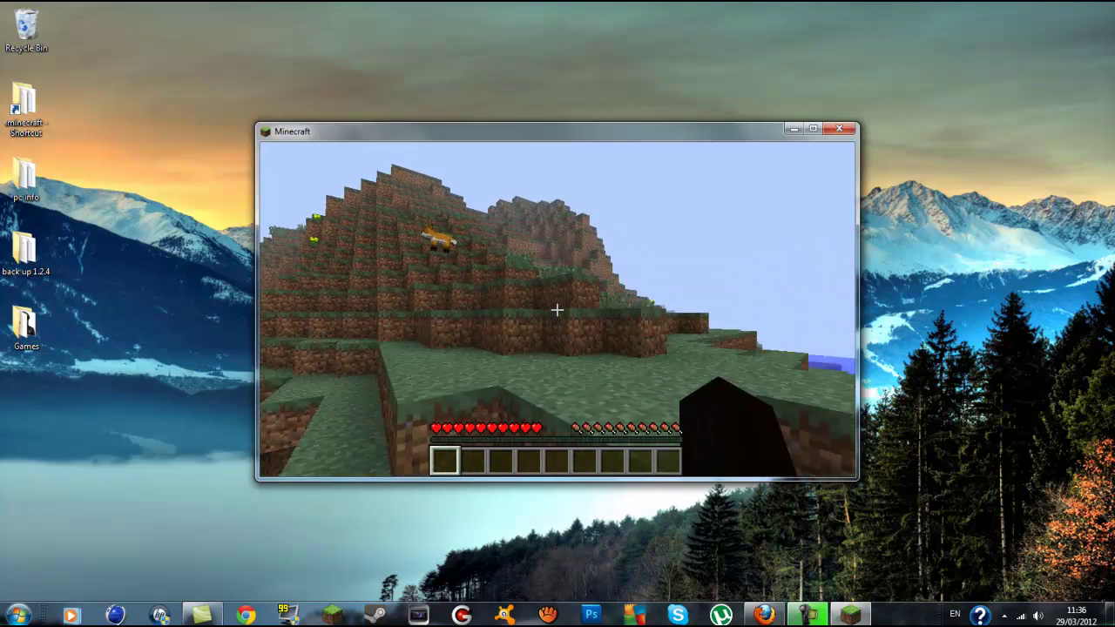
key(w)
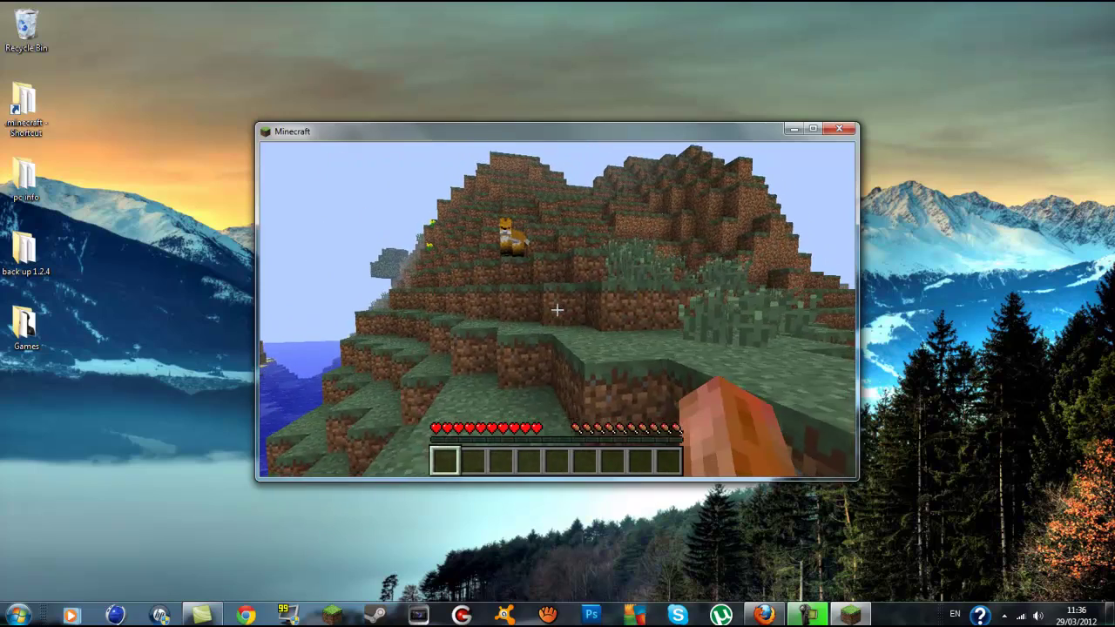
key(w)
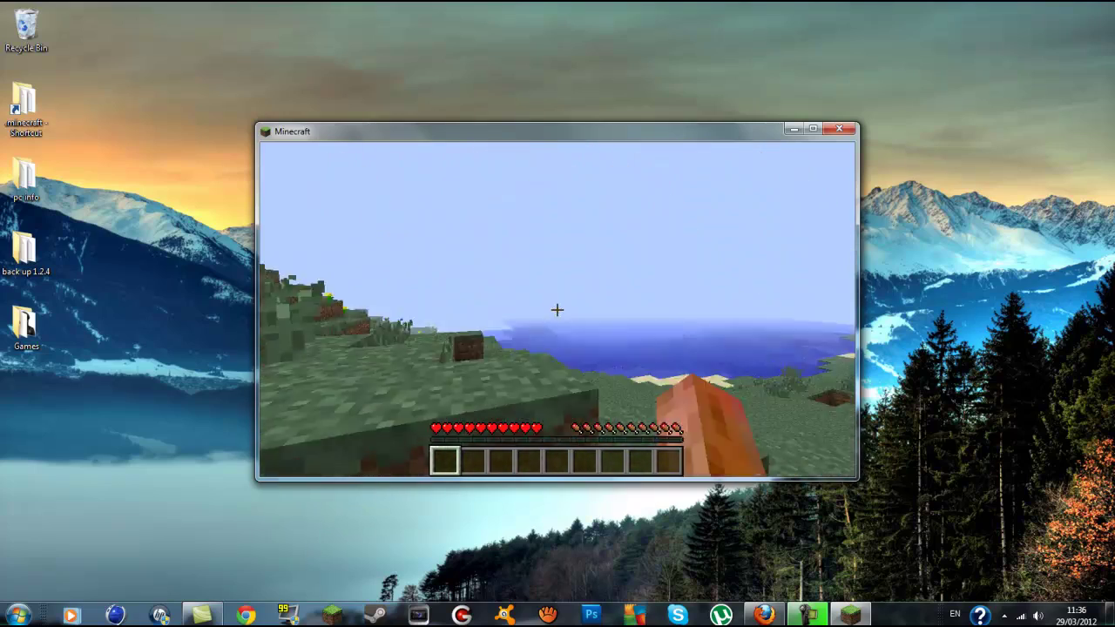